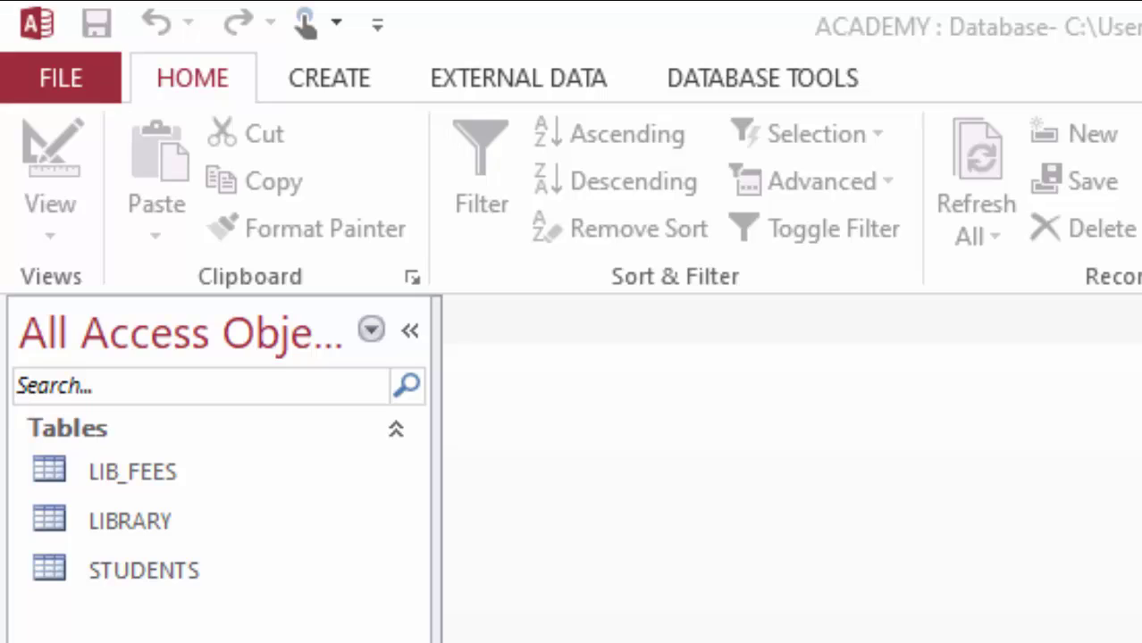
Open the STUDENTS table and review records A001 to A006, checking names and residence
{"action": "left_click", "coordinate": [148, 566]}
{"action": "double_click", "coordinate": [148, 567]}
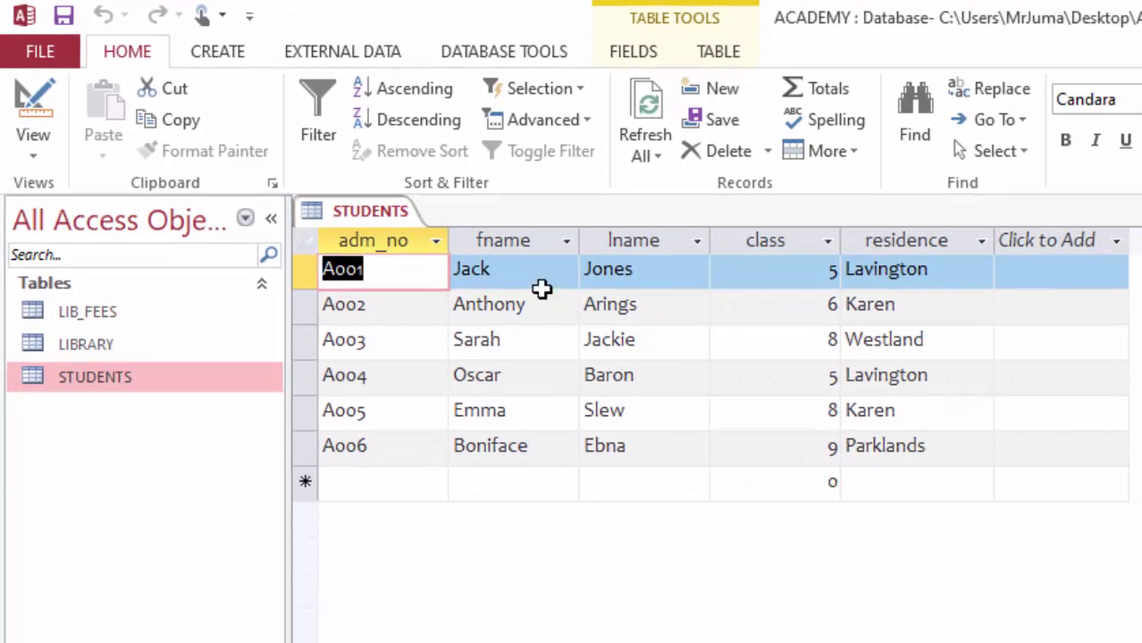
{"action": "left_click", "coordinate": [502, 273]}
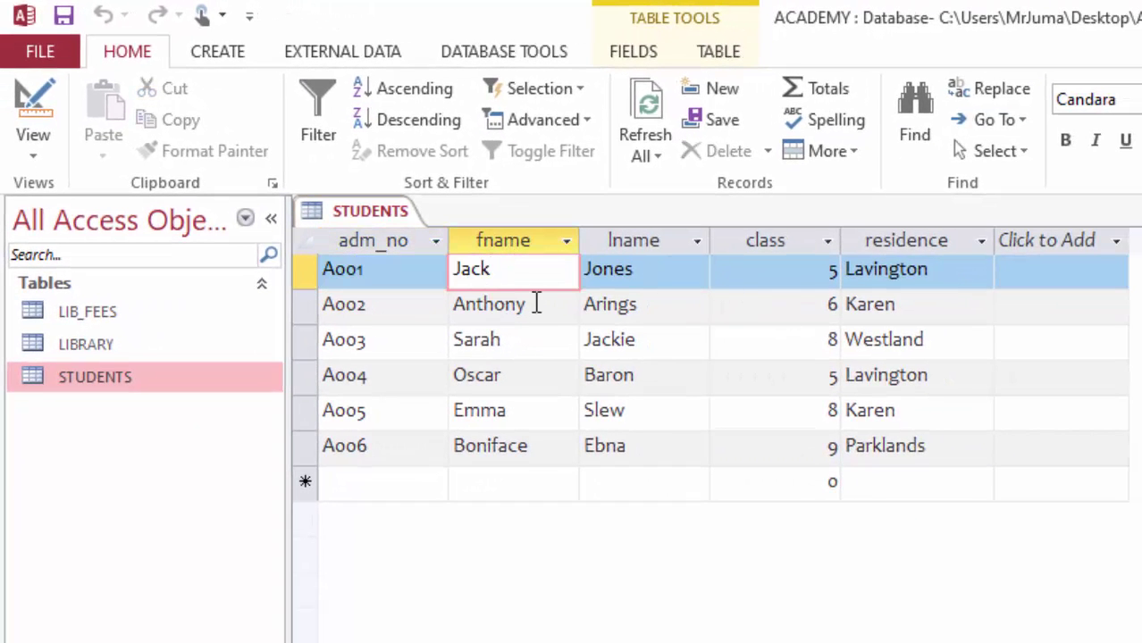
{"action": "left_click", "coordinate": [535, 302]}
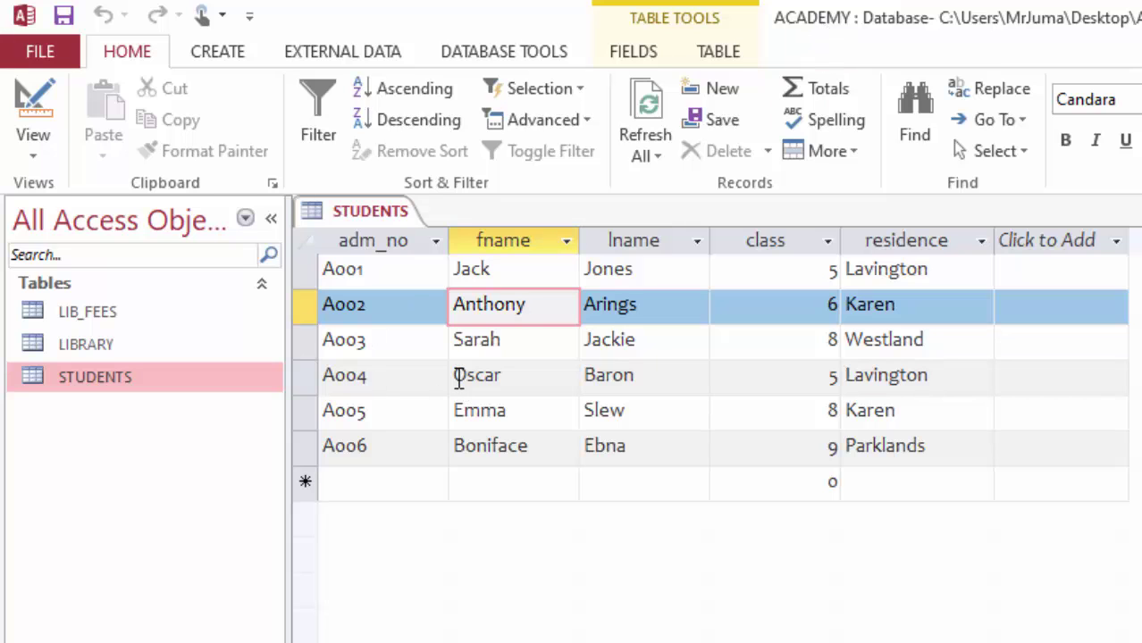
{"action": "left_click", "coordinate": [402, 372]}
{"action": "left_click", "coordinate": [412, 419]}
{"action": "left_click", "coordinate": [661, 425]}
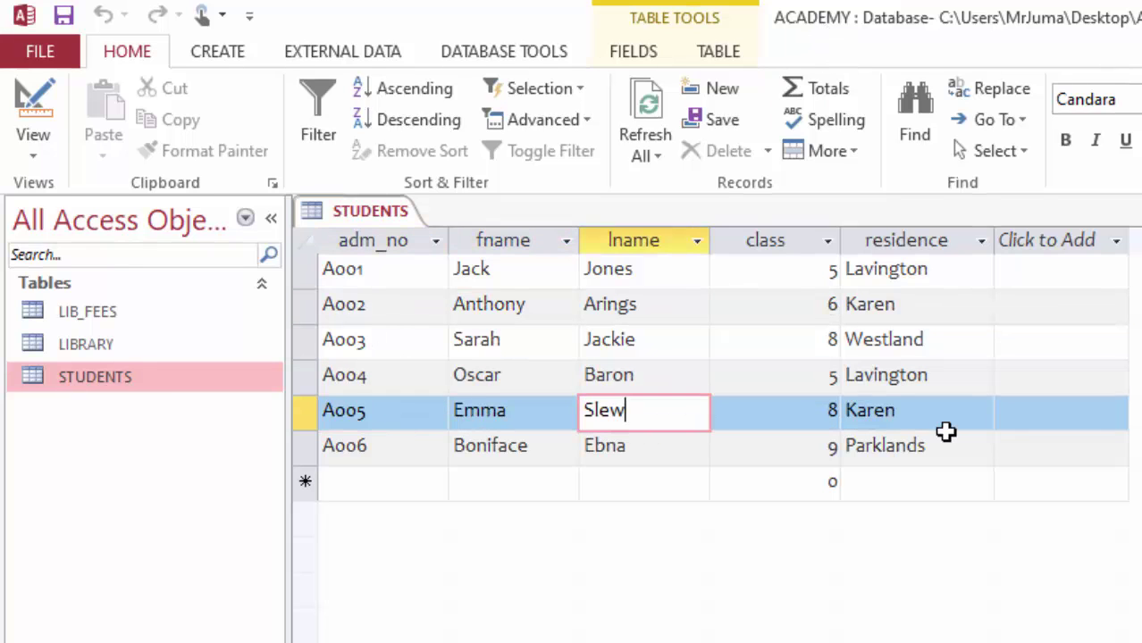
{"action": "left_click", "coordinate": [924, 445]}
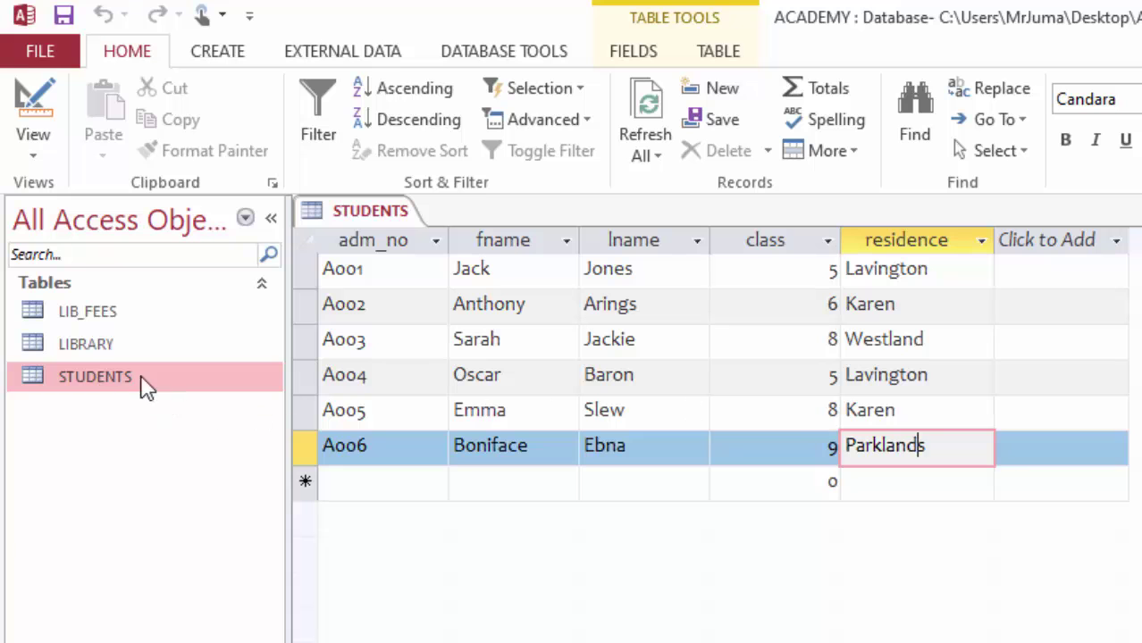
Open the LIBRARY table and browse the borrowings by title and borrow_id
{"action": "left_click", "coordinate": [96, 348]}
{"action": "double_click", "coordinate": [96, 348]}
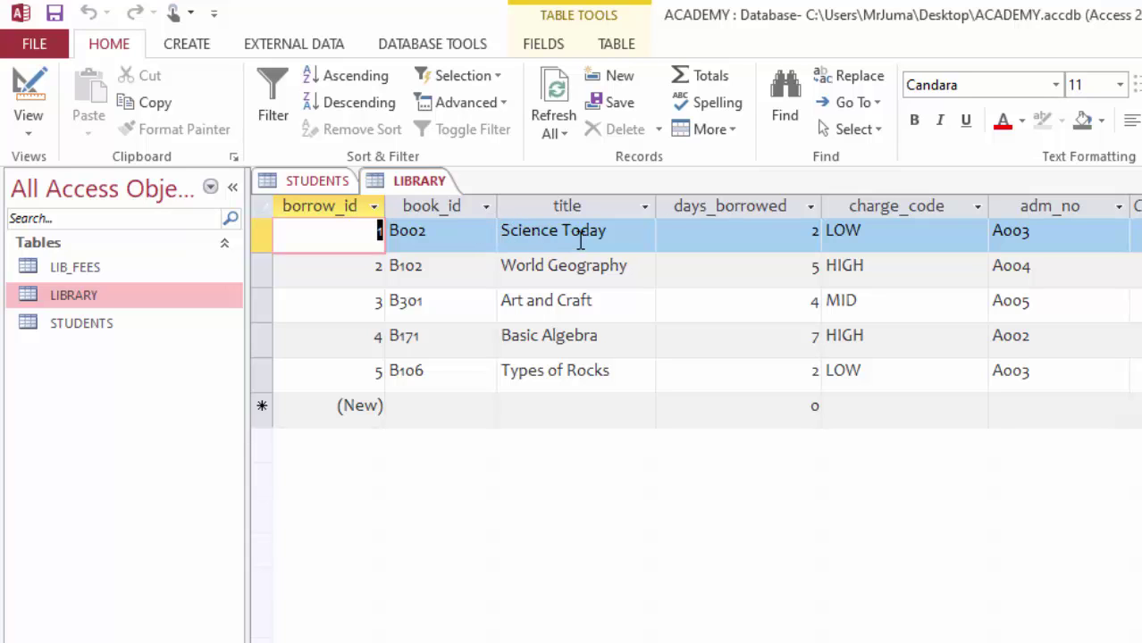
{"action": "left_click", "coordinate": [534, 267]}
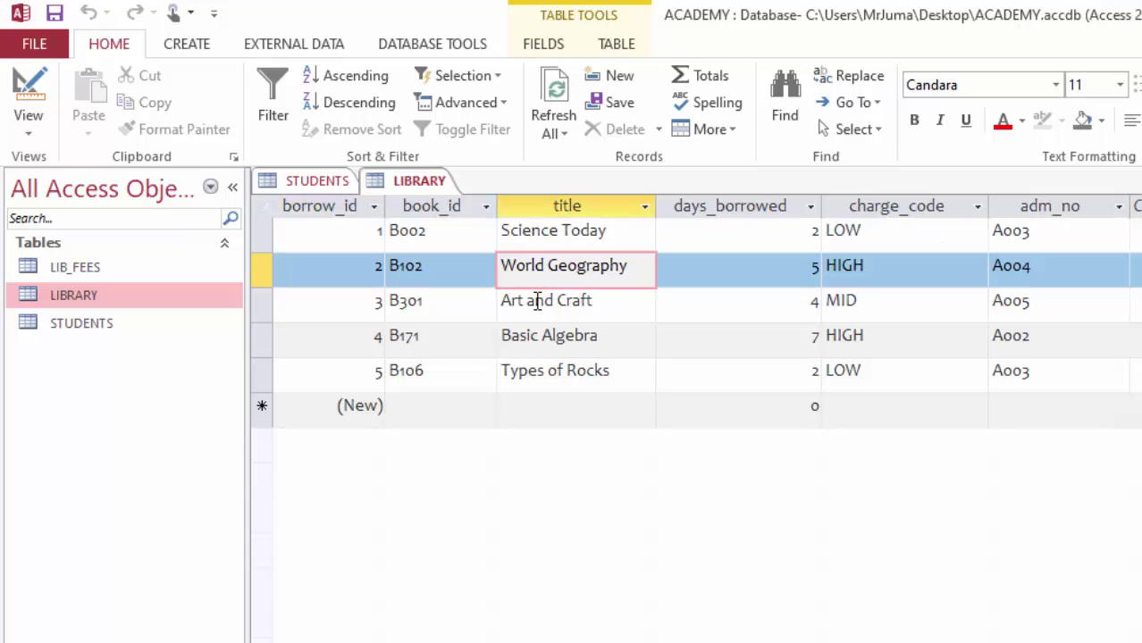
{"action": "left_click", "coordinate": [529, 303]}
{"action": "left_click", "coordinate": [535, 244]}
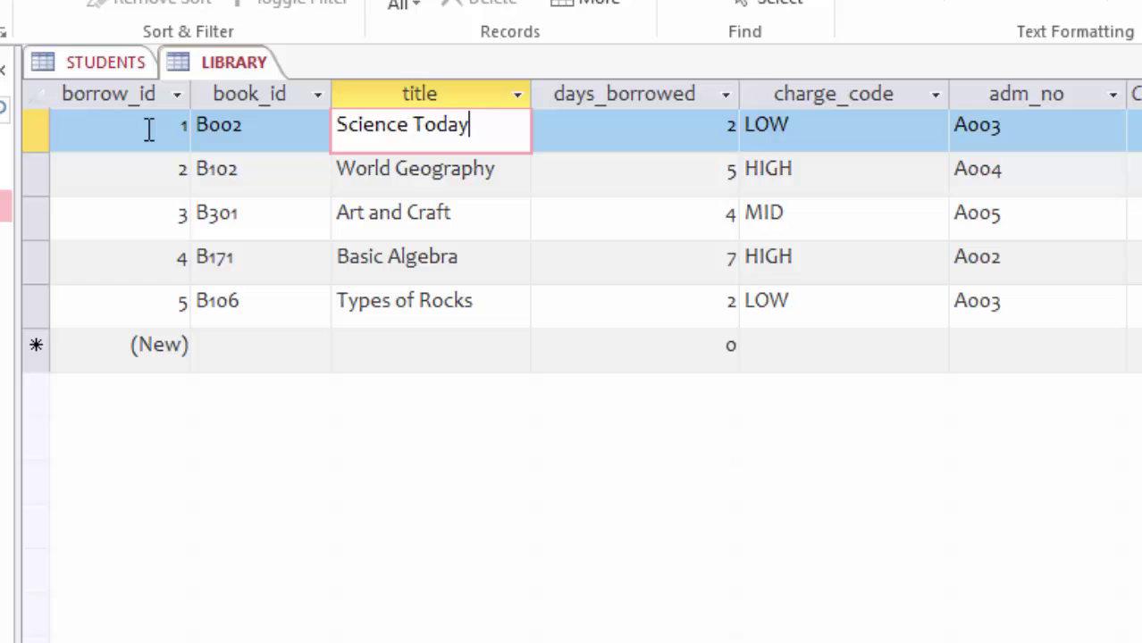
{"action": "left_click", "coordinate": [144, 133]}
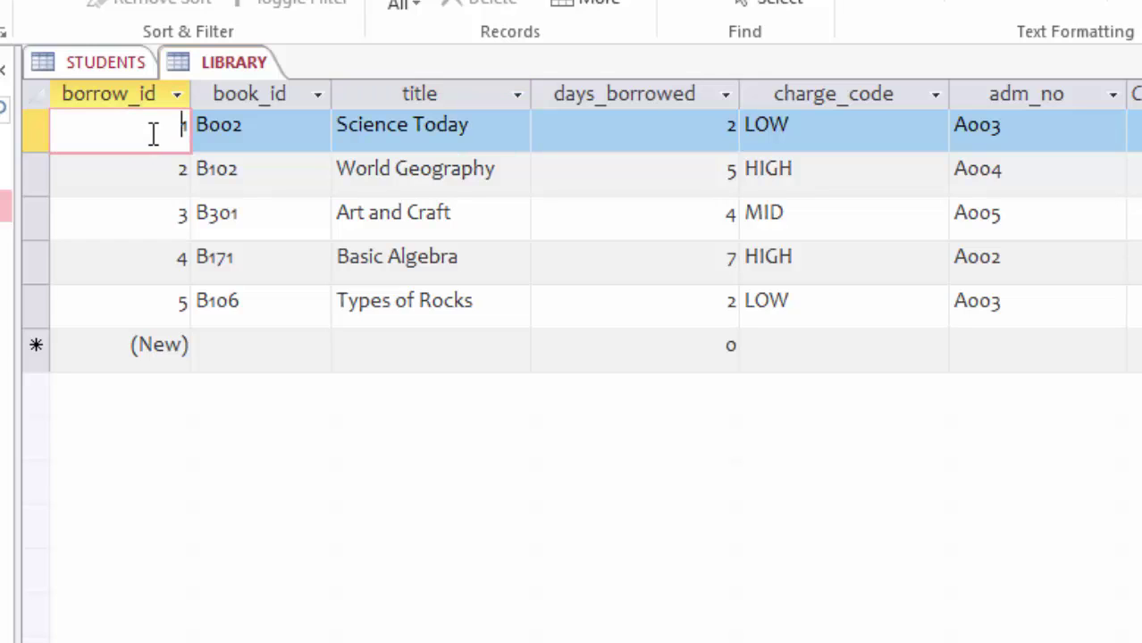
{"action": "left_click", "coordinate": [160, 179]}
{"action": "left_click", "coordinate": [161, 219]}
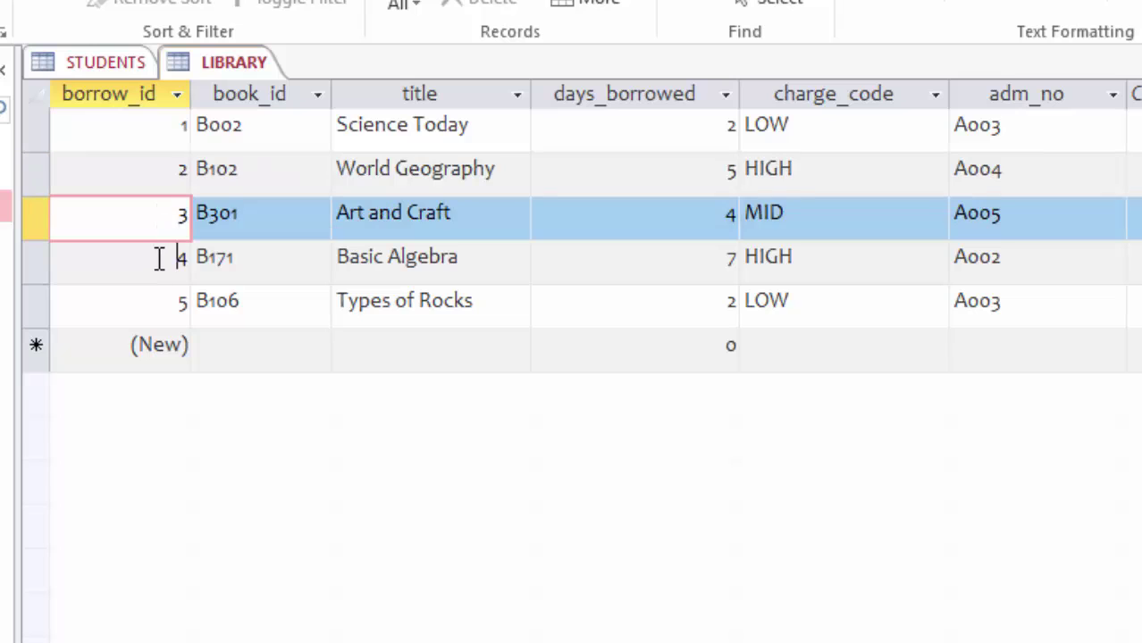
{"action": "left_click", "coordinate": [159, 259]}
Check book_id, title, days and charge codes: B002 Science Today LOW, Art and Craft 4 MID, Basic Algebra 7
{"action": "left_click", "coordinate": [265, 125]}
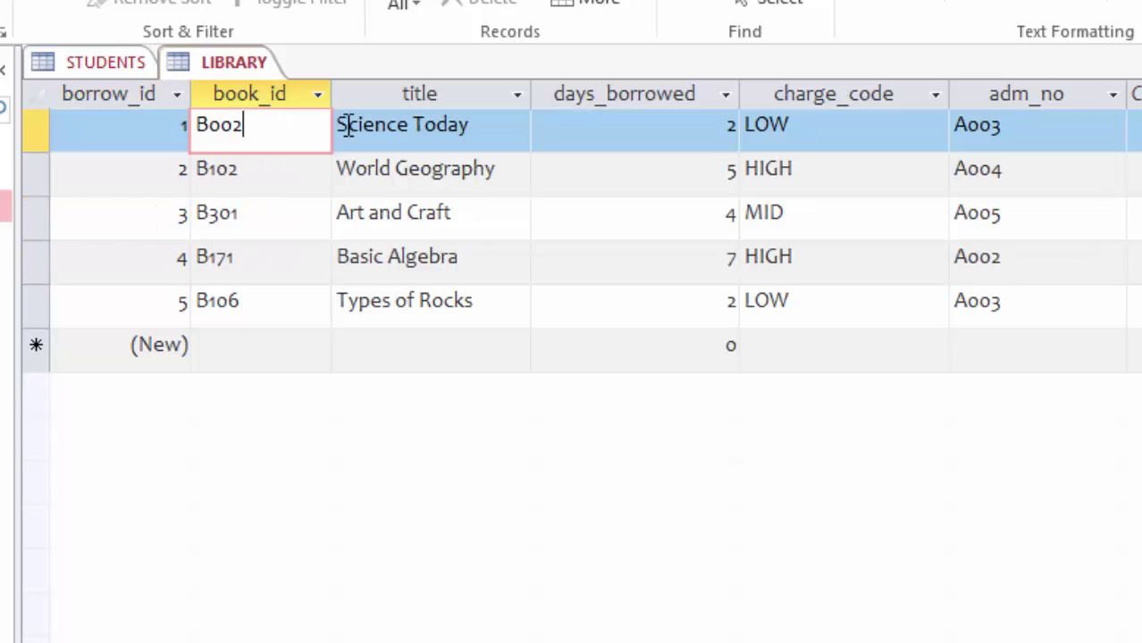
{"action": "left_click", "coordinate": [398, 123]}
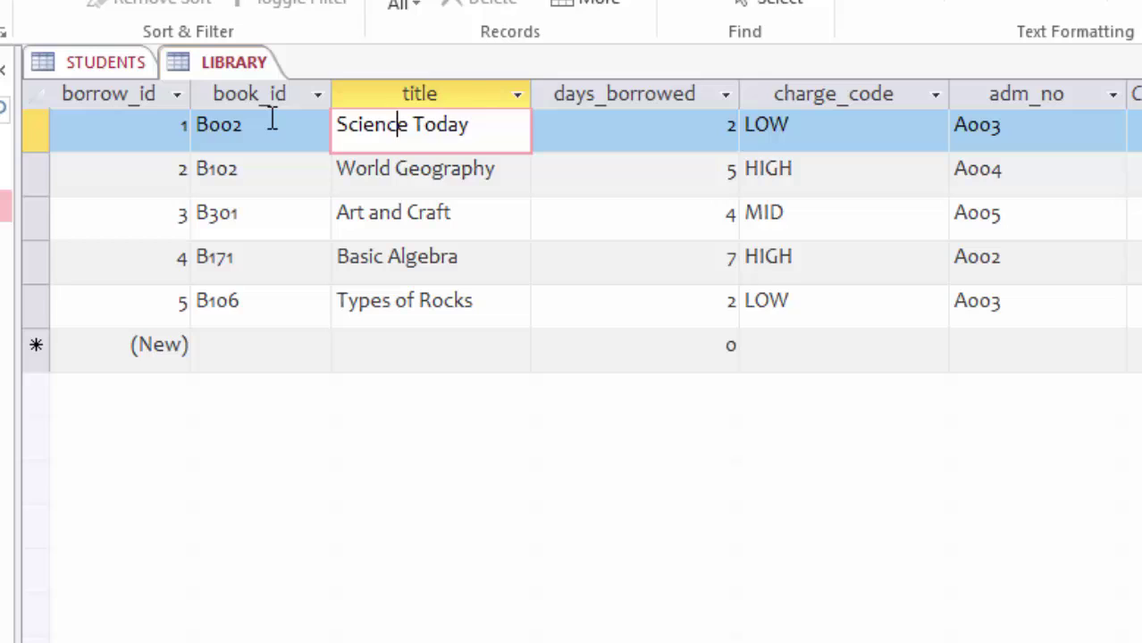
{"action": "left_click", "coordinate": [273, 122]}
{"action": "left_click", "coordinate": [484, 129]}
{"action": "left_click", "coordinate": [617, 123]}
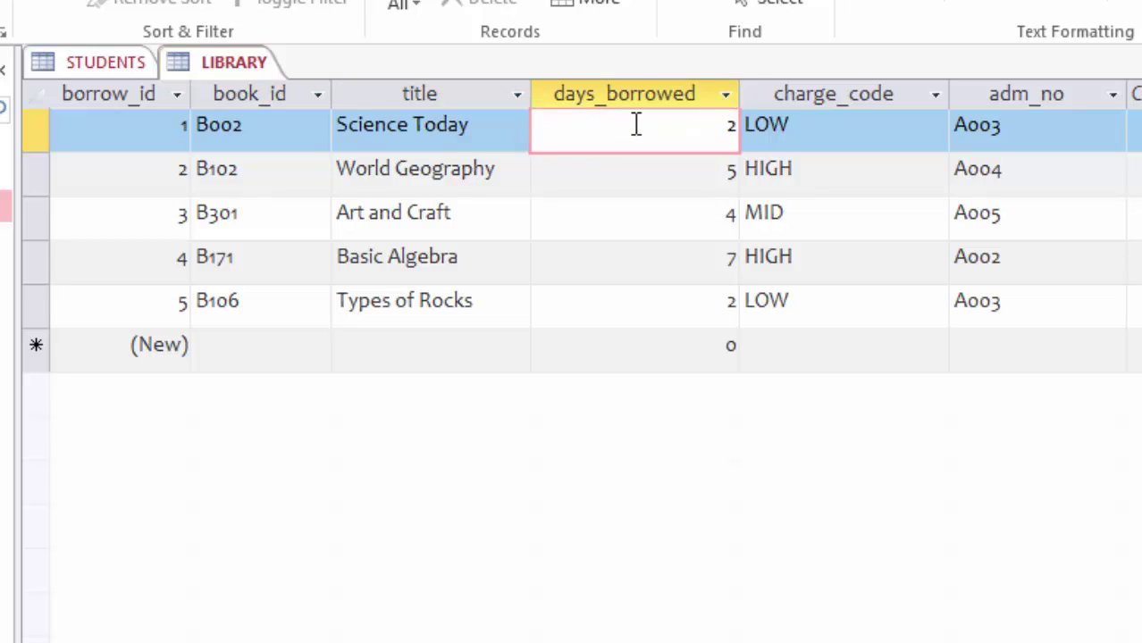
{"action": "left_click", "coordinate": [830, 124]}
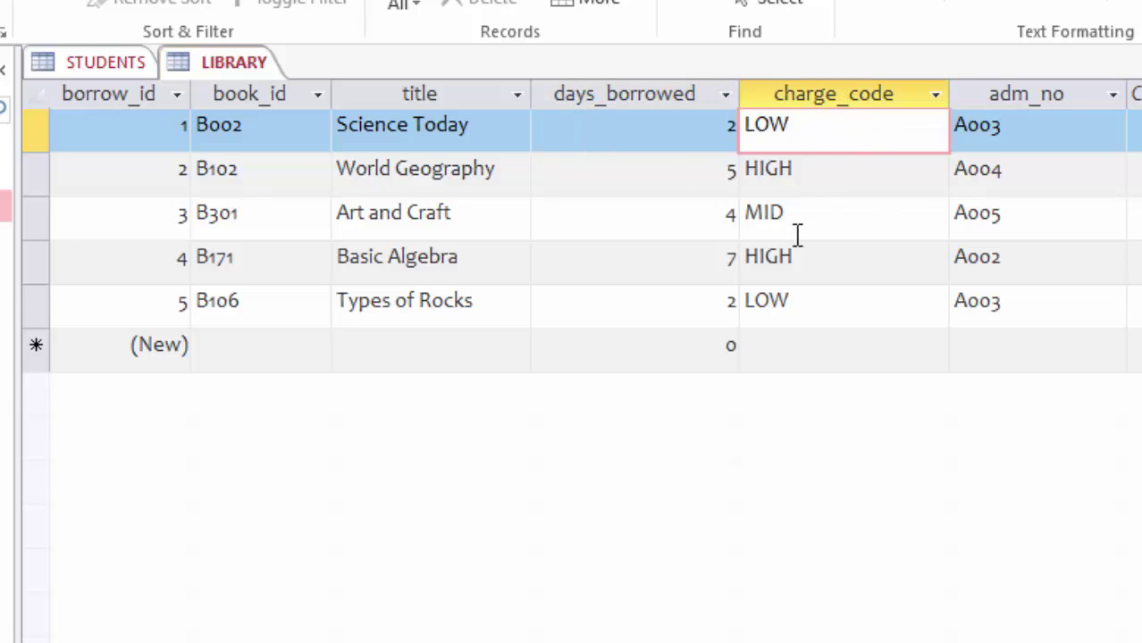
{"action": "left_click", "coordinate": [652, 124]}
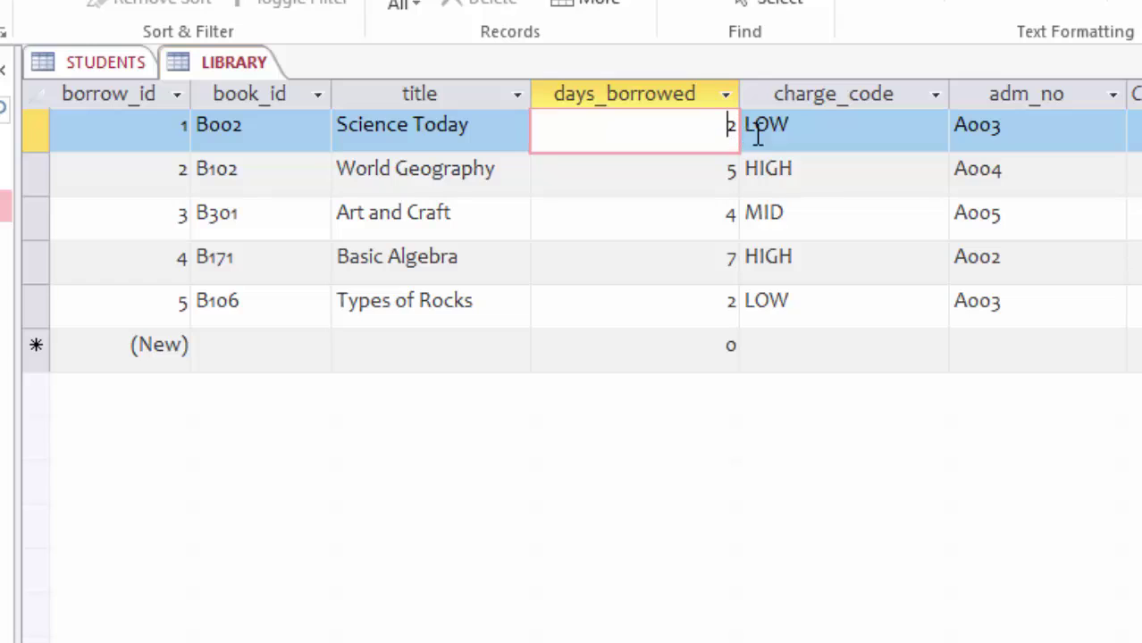
{"action": "left_click", "coordinate": [819, 125]}
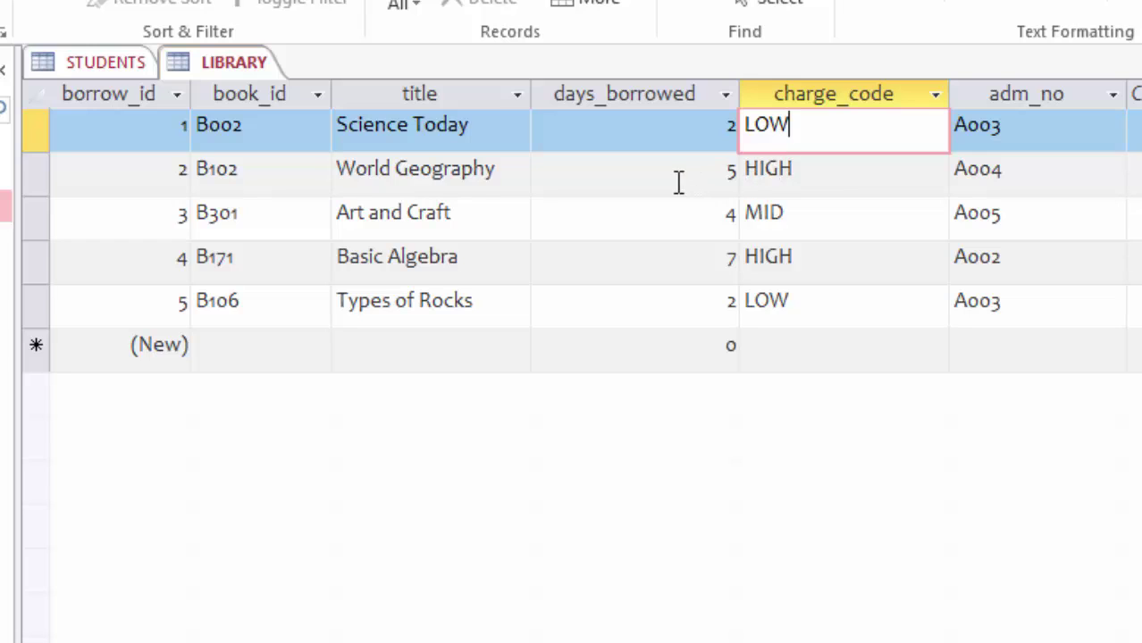
{"action": "left_click", "coordinate": [670, 212]}
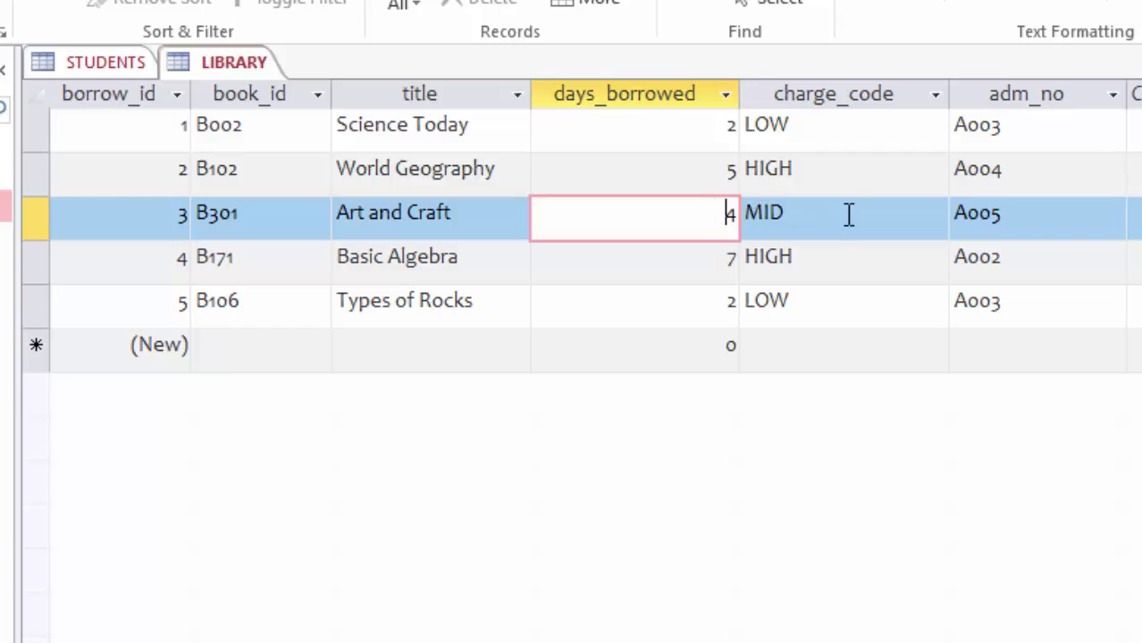
{"action": "left_click", "coordinate": [817, 206]}
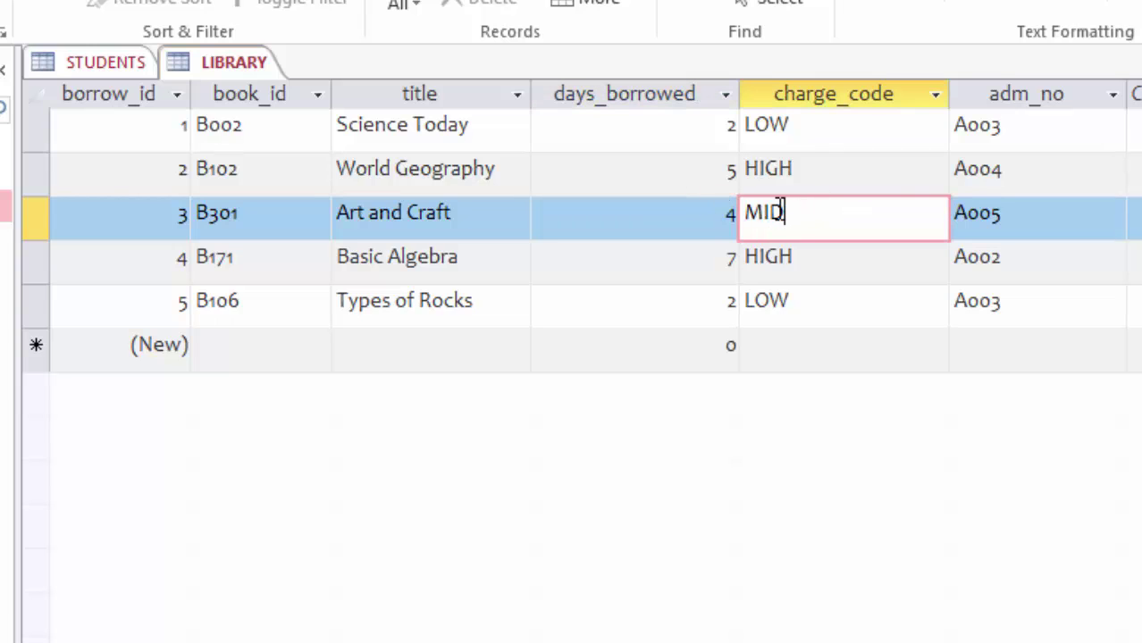
{"action": "left_click", "coordinate": [668, 258]}
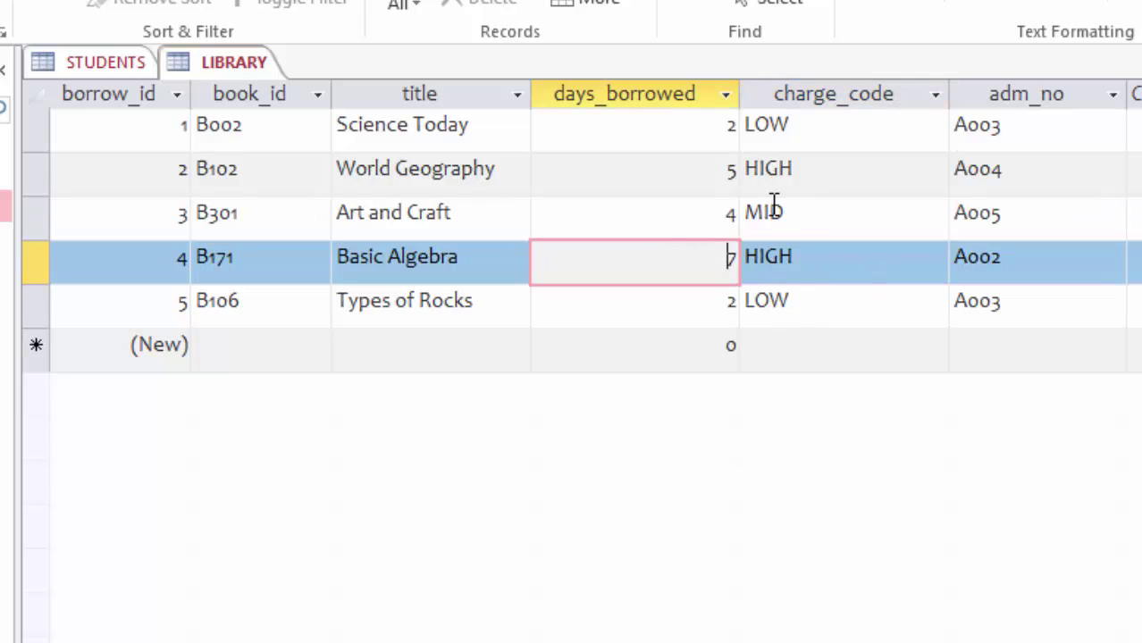
Check each borrower's adm_no, from A003 in the first record to A003 in the last
{"action": "left_click", "coordinate": [1027, 127]}
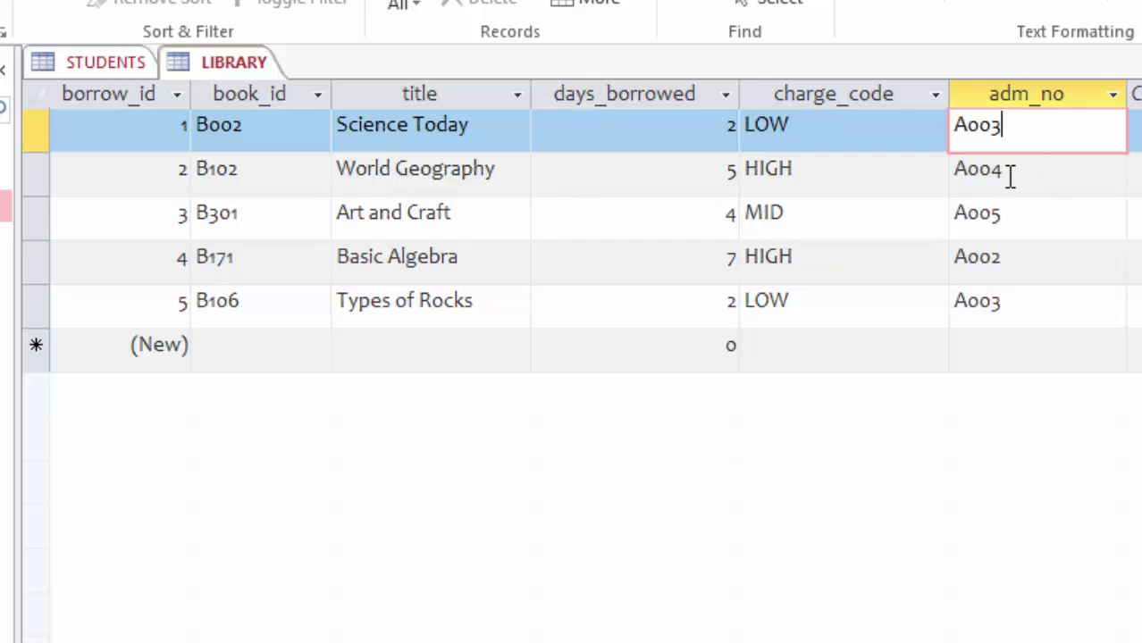
{"action": "left_click", "coordinate": [1008, 176]}
{"action": "left_click", "coordinate": [1009, 221]}
{"action": "left_click", "coordinate": [1005, 309]}
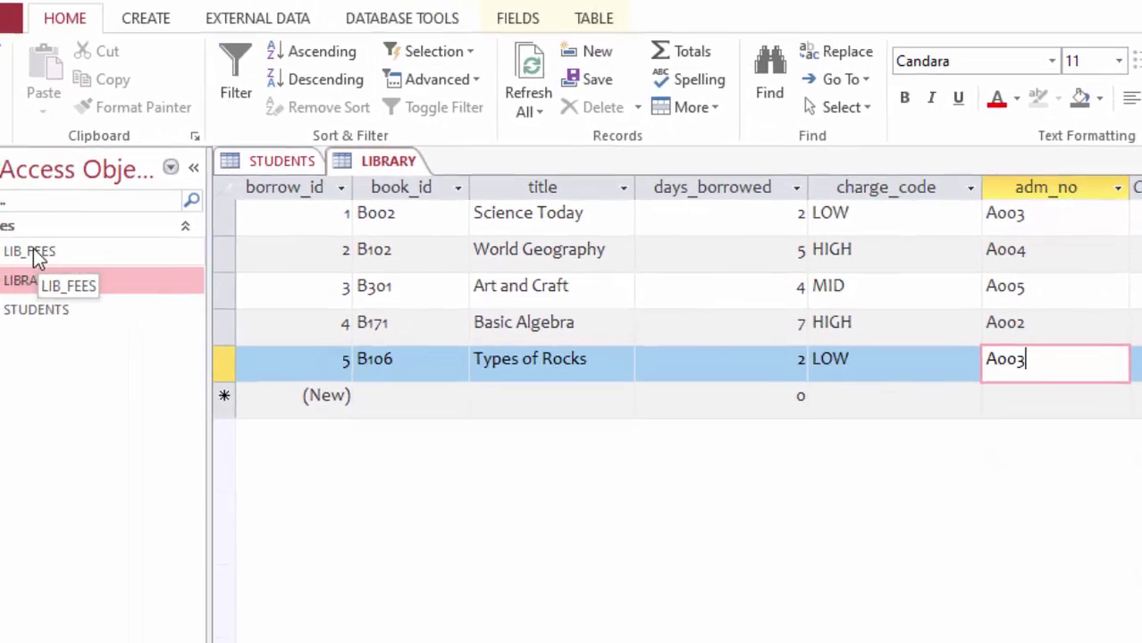
Open LIB_FEES and verify the charge codes and rates: HIGH 100, LOW 50, MID 75
{"action": "left_click", "coordinate": [78, 267]}
{"action": "double_click", "coordinate": [79, 267]}
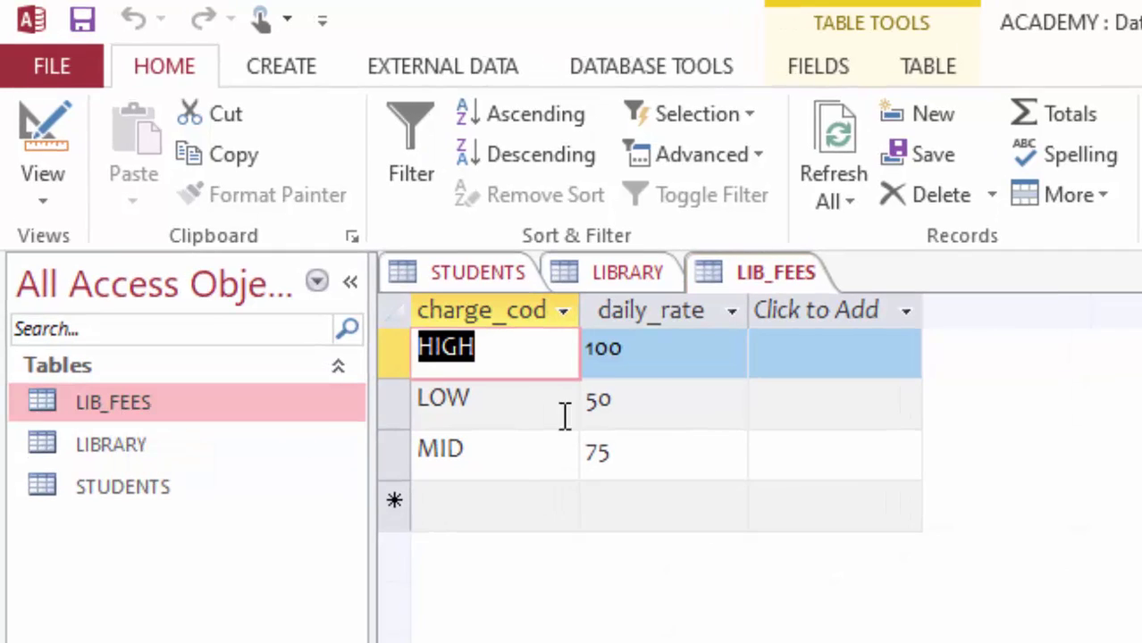
{"action": "left_click", "coordinate": [647, 354]}
{"action": "left_click", "coordinate": [634, 400]}
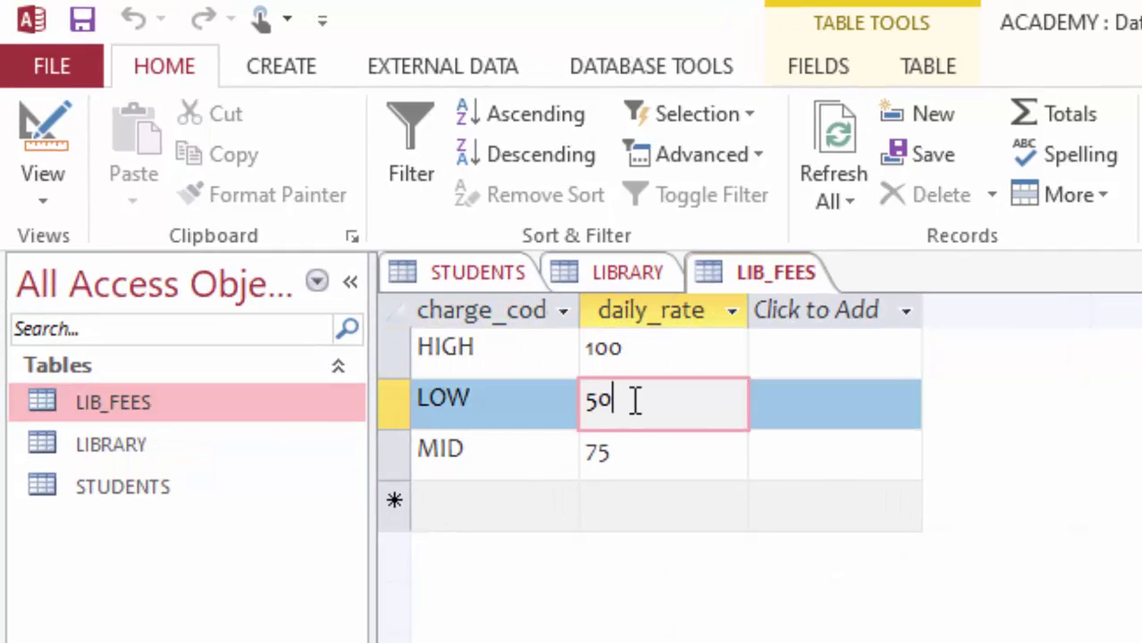
{"action": "left_click", "coordinate": [630, 458]}
{"action": "left_click", "coordinate": [498, 346]}
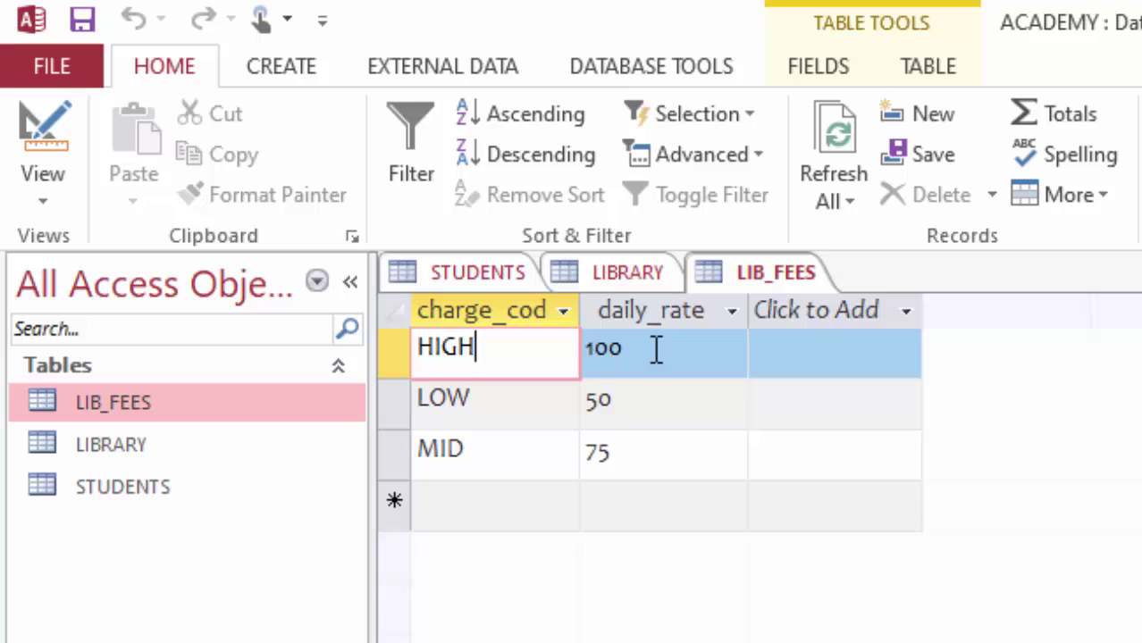
{"action": "left_click", "coordinate": [632, 351]}
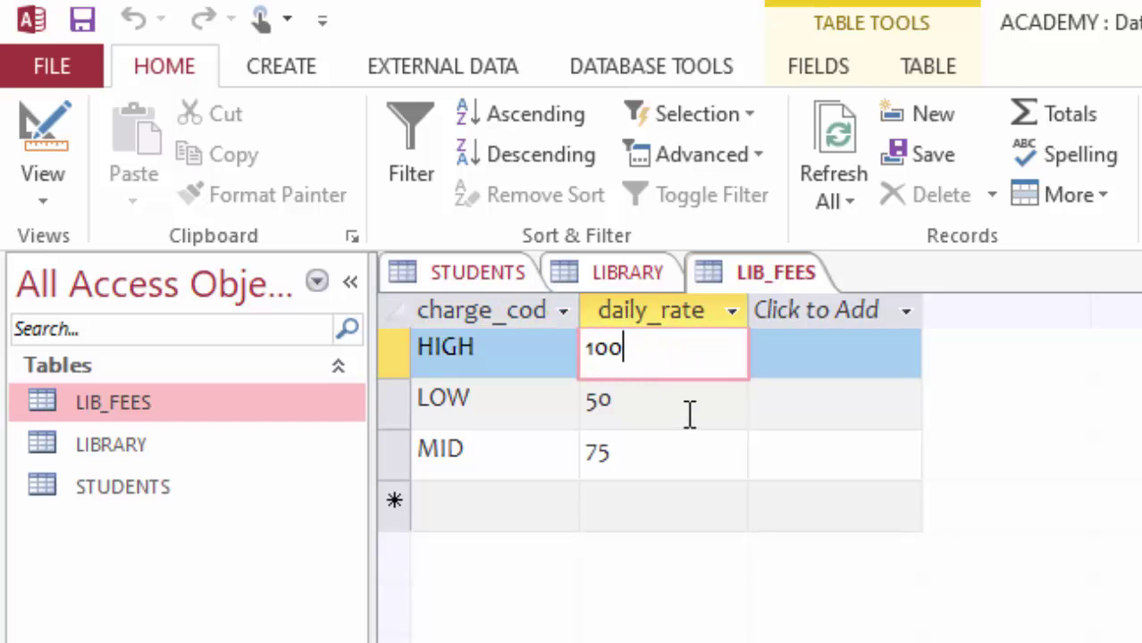
{"action": "left_click", "coordinate": [504, 399]}
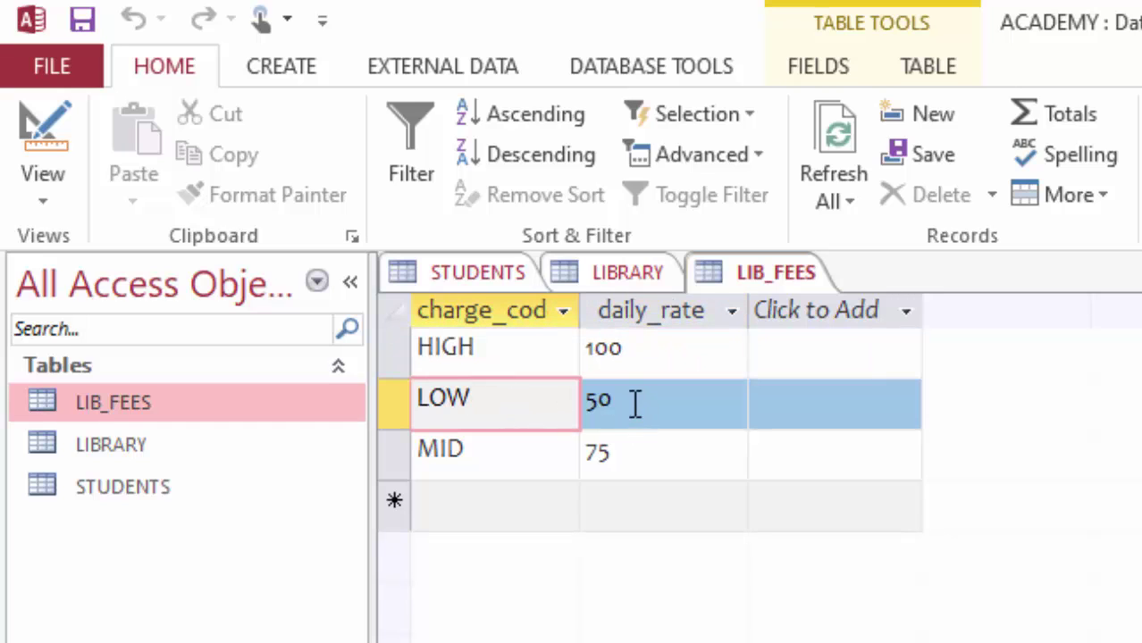
{"action": "left_click", "coordinate": [634, 404]}
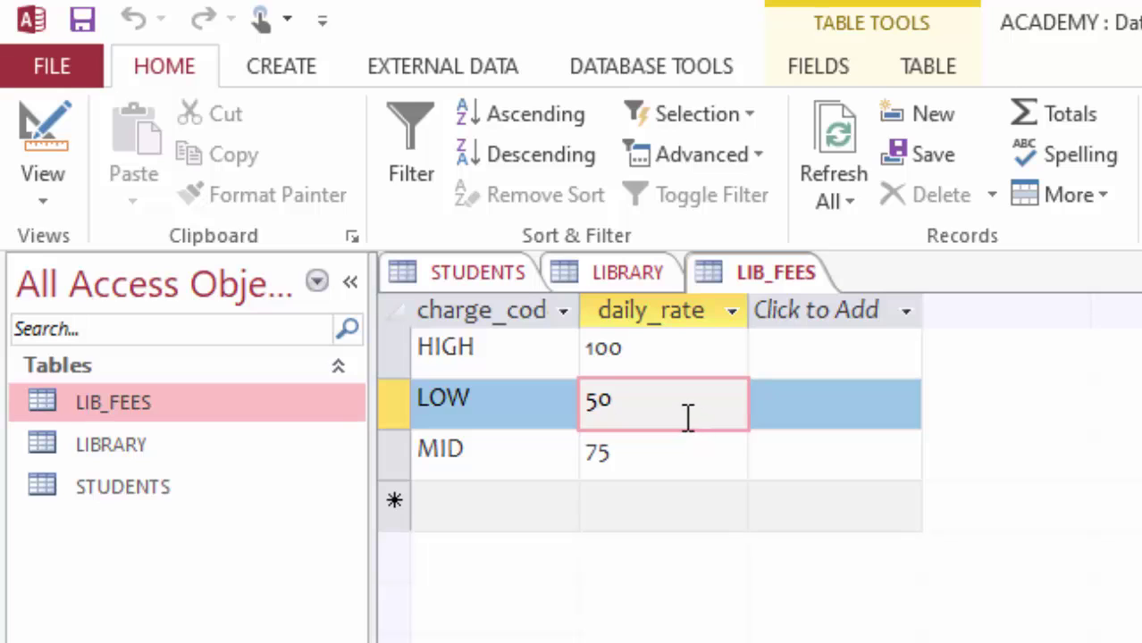
{"action": "left_click", "coordinate": [502, 449]}
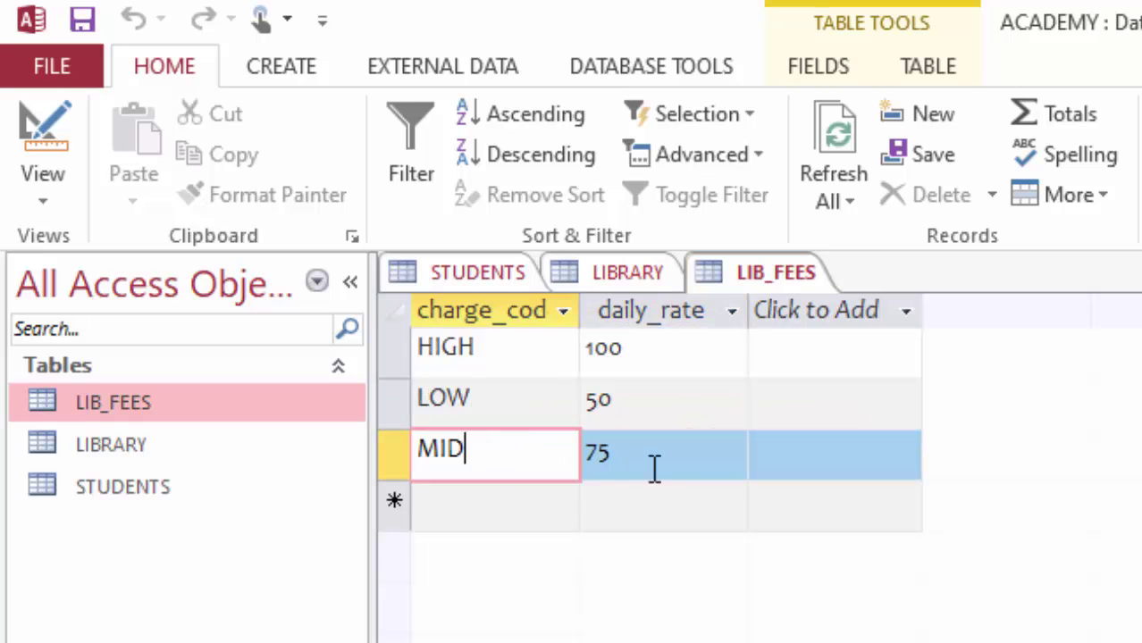
{"action": "left_click", "coordinate": [669, 460]}
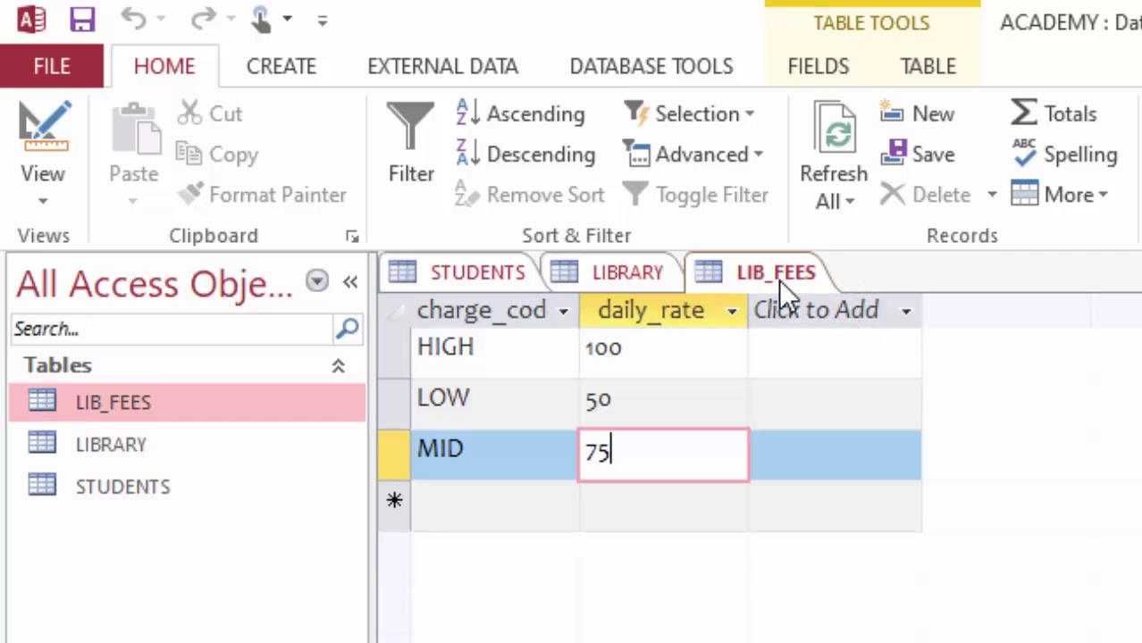
Recheck the HIGH 100, MID and LOW 50 rate entries
{"action": "left_click", "coordinate": [636, 350]}
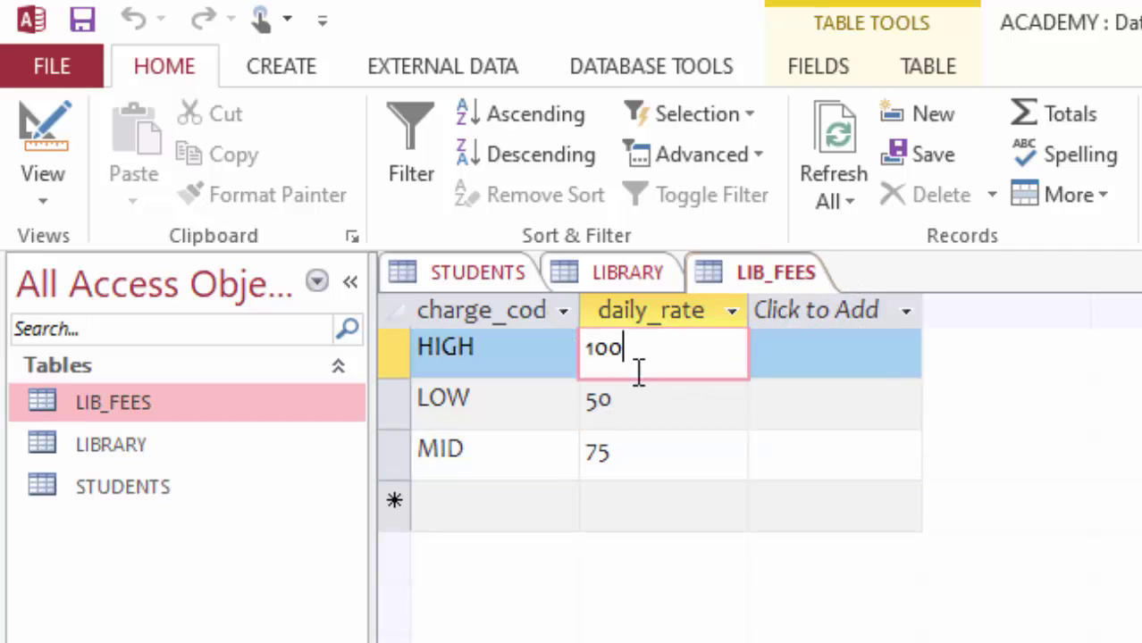
{"action": "left_click", "coordinate": [465, 507]}
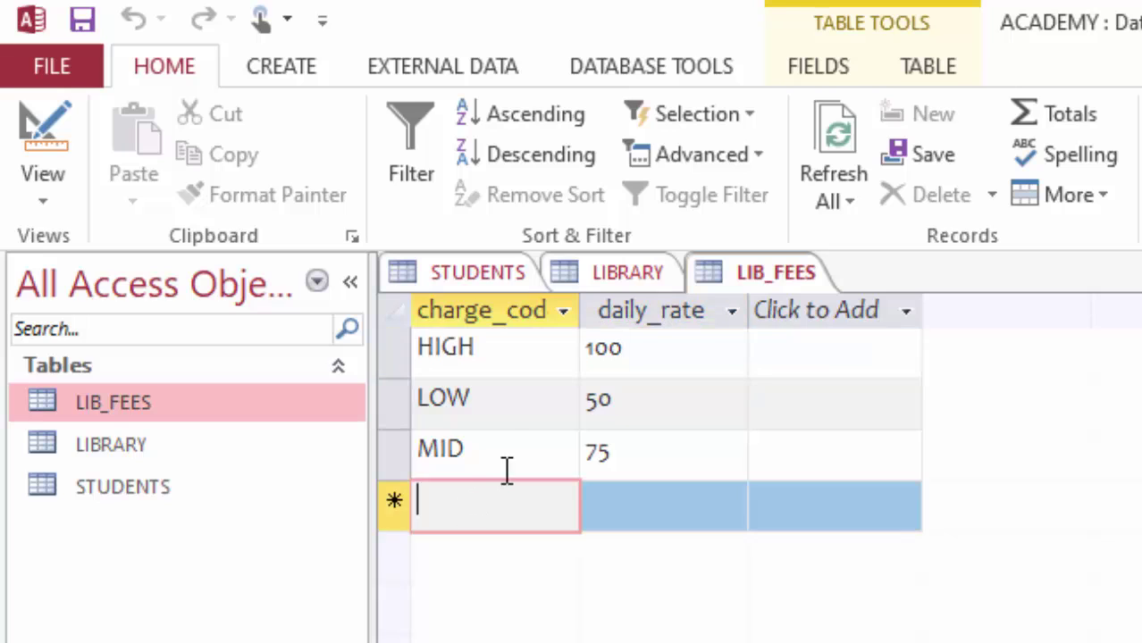
{"action": "left_click", "coordinate": [532, 447]}
{"action": "left_click", "coordinate": [657, 409]}
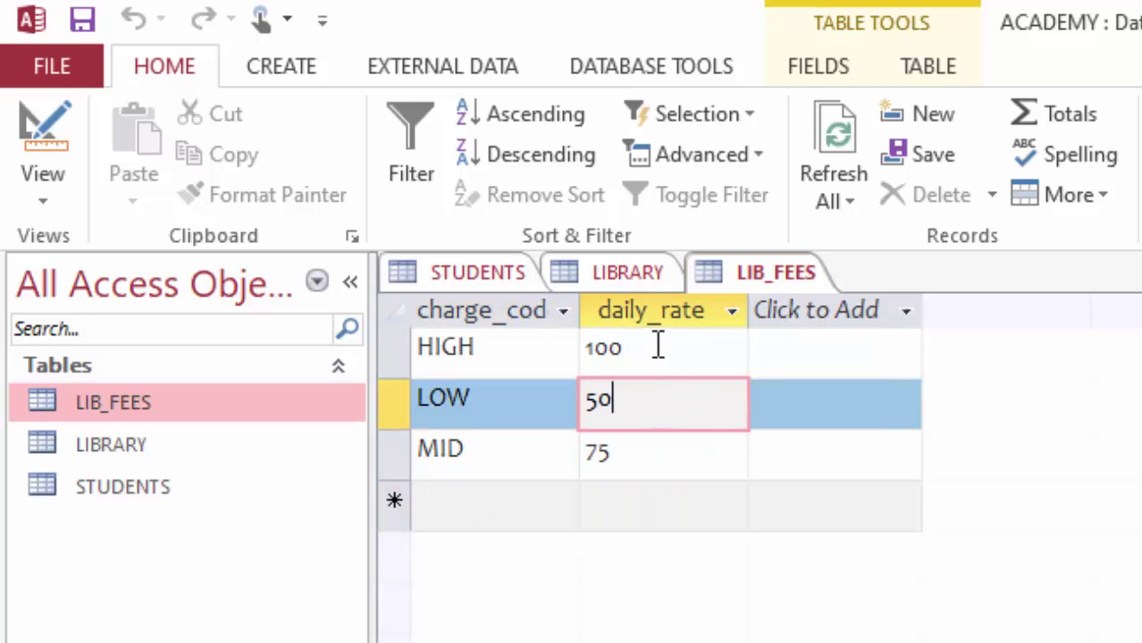
{"action": "left_click", "coordinate": [656, 333]}
{"action": "left_click", "coordinate": [631, 407]}
{"action": "left_click", "coordinate": [633, 350]}
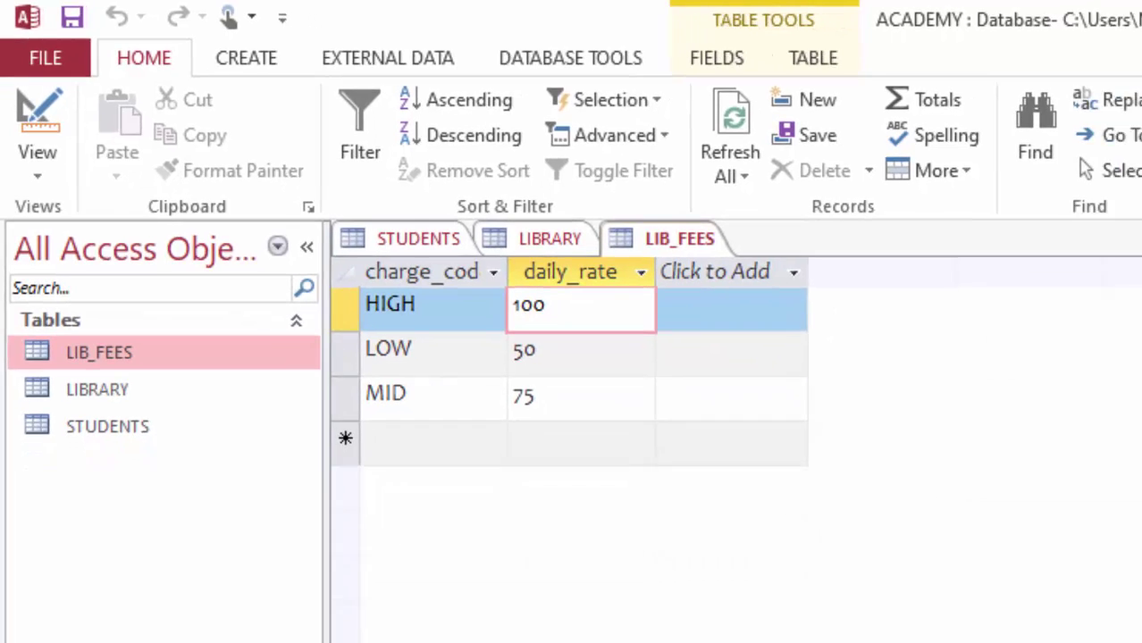
Close the LIB_FEES and STUDENTS tables and open an empty Relationships window from Database Tools
{"action": "key", "text": "ctrl+F4"}
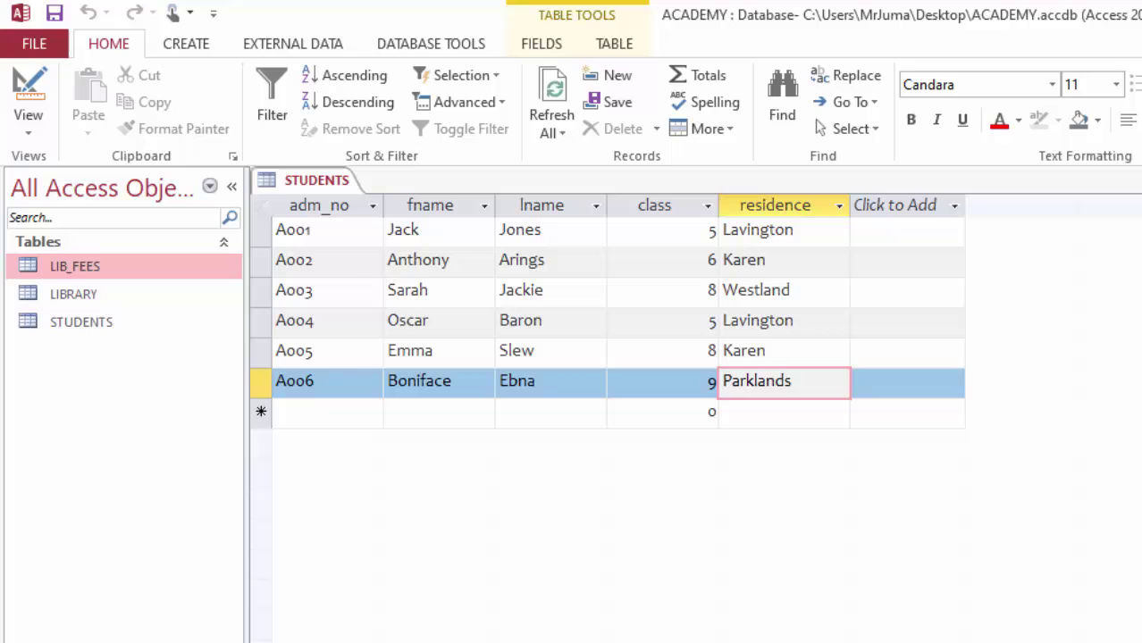
{"action": "key", "text": "ctrl+F4"}
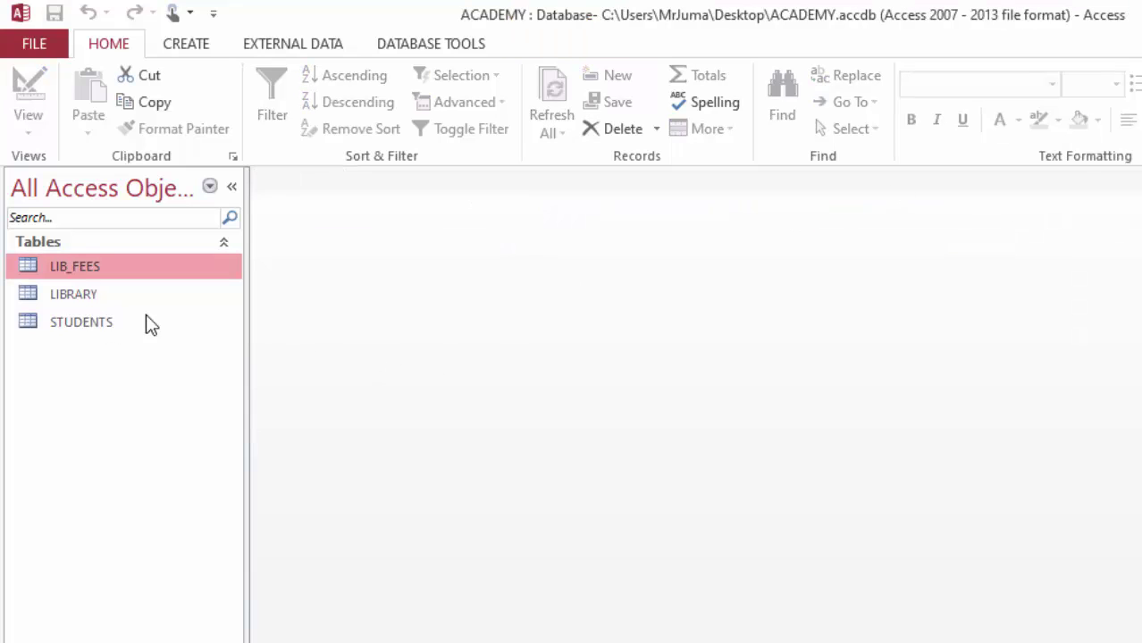
{"action": "left_click", "coordinate": [425, 46]}
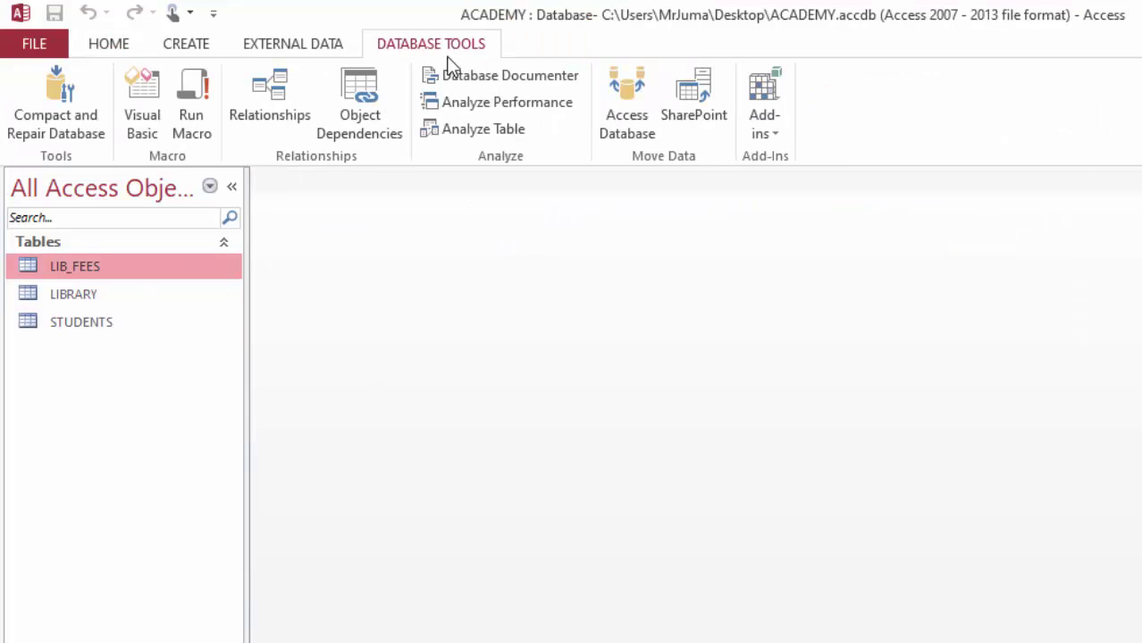
{"action": "left_click", "coordinate": [271, 85]}
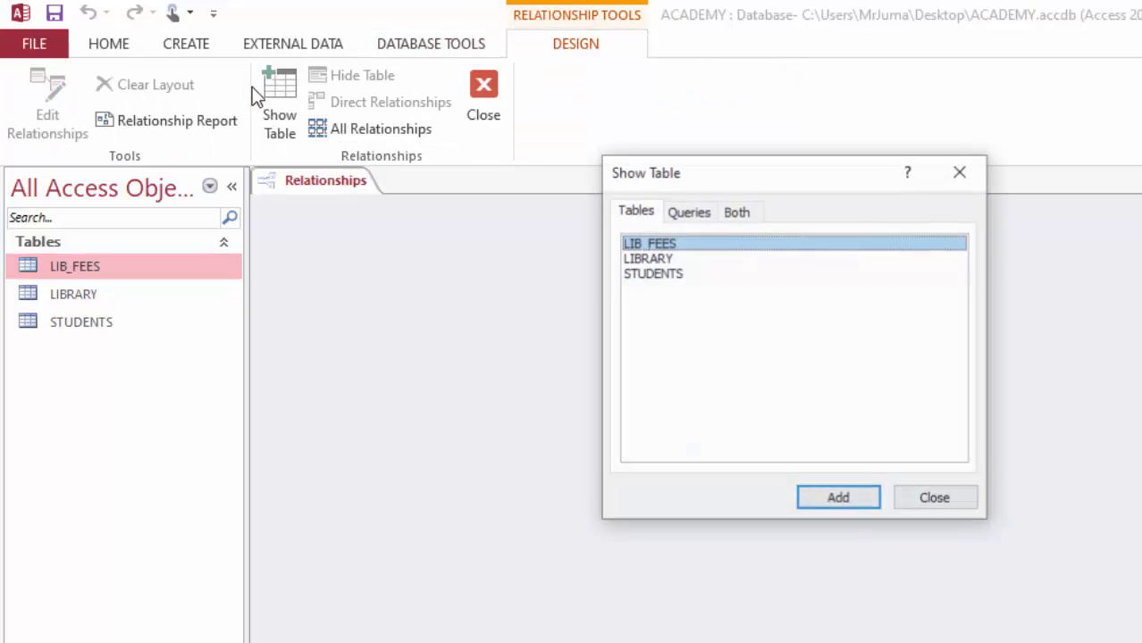
{"action": "left_click", "coordinate": [961, 172]}
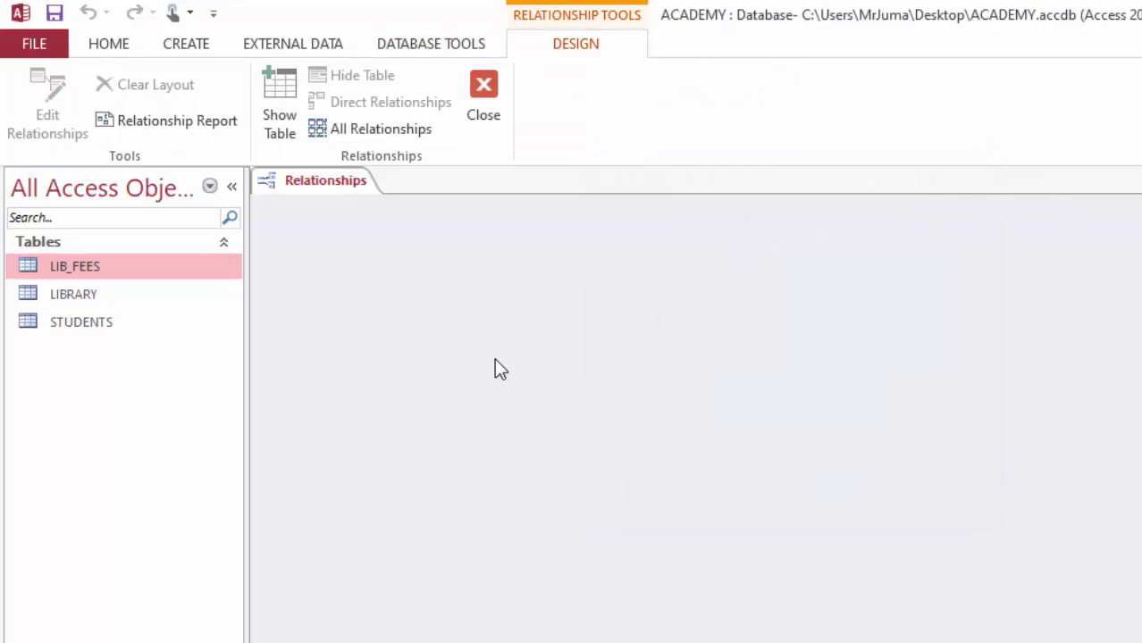
Close the Relationships window and select STUDENTS, LIBRARY and LIB_FEES in the Navigation Pane
{"action": "left_click", "coordinate": [482, 91]}
{"action": "left_click", "coordinate": [70, 321]}
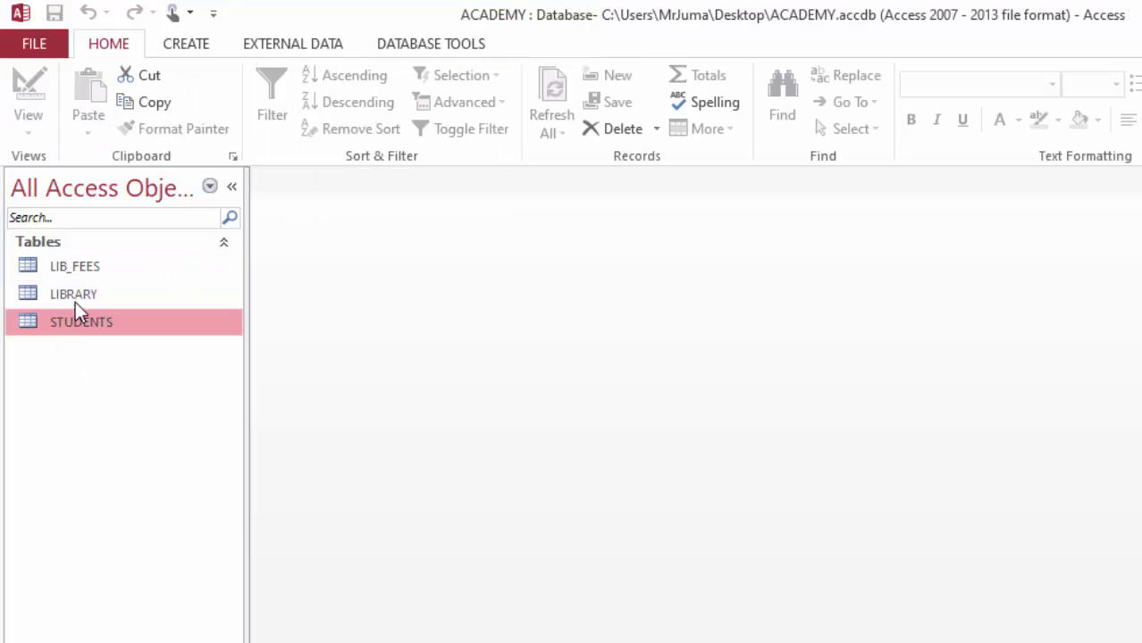
{"action": "left_click", "coordinate": [75, 294]}
{"action": "left_click", "coordinate": [75, 267]}
{"action": "left_click", "coordinate": [80, 295]}
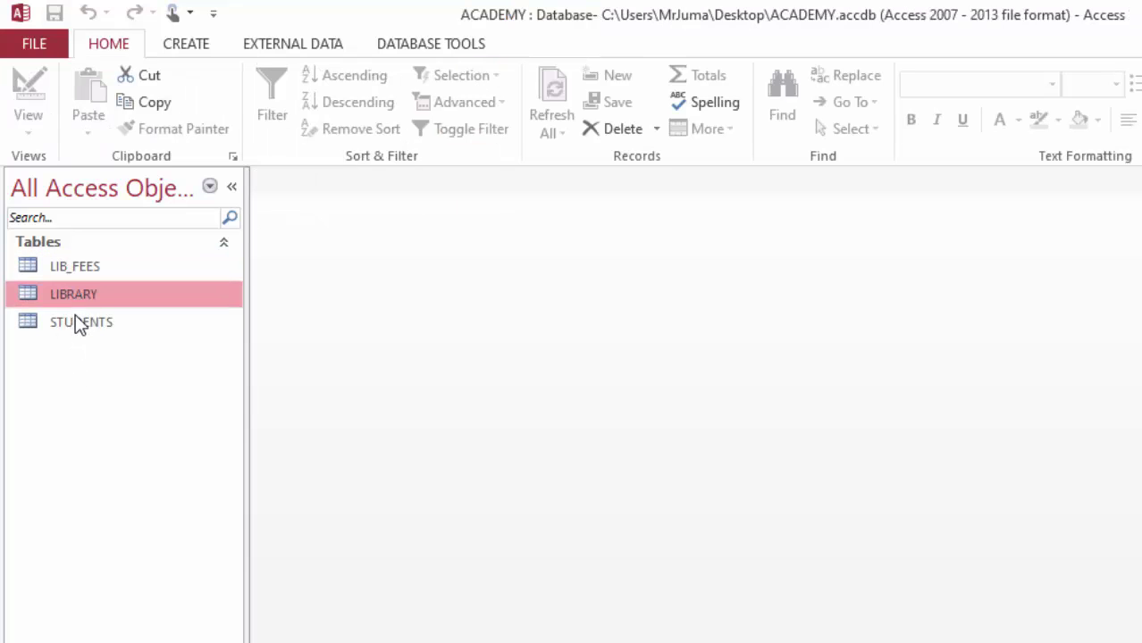
{"action": "left_click", "coordinate": [75, 318]}
{"action": "left_click", "coordinate": [78, 300]}
{"action": "left_click", "coordinate": [83, 273]}
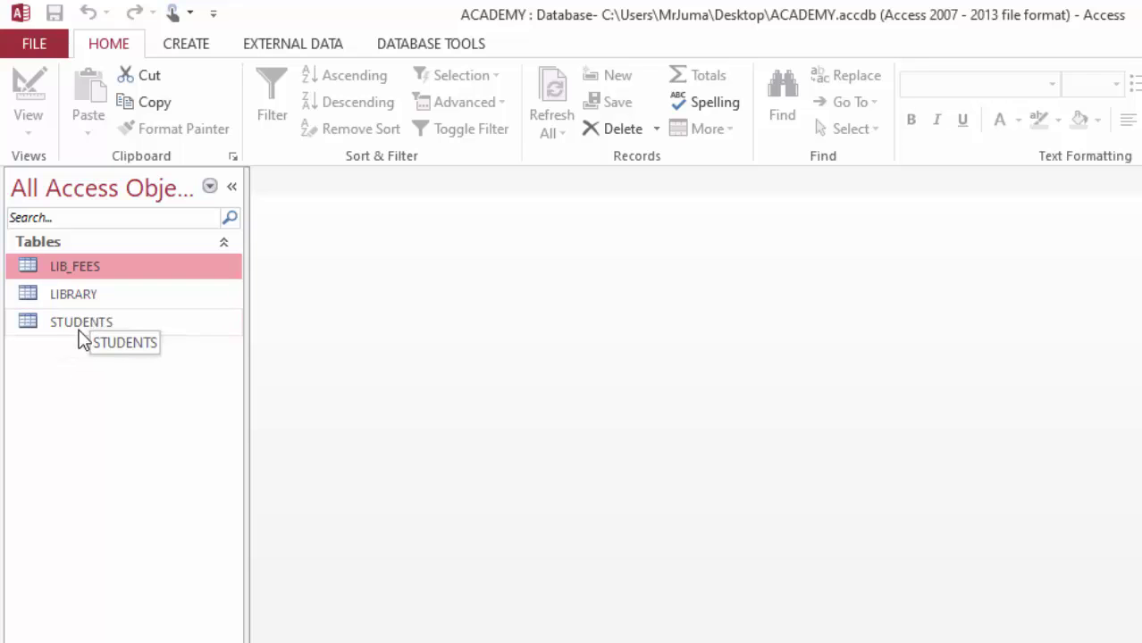
Open STUDENTS and LIBRARY, compare their adm_no columns, then close STUDENTS and select LIBRARY's charge_code column
{"action": "double_click", "coordinate": [84, 324]}
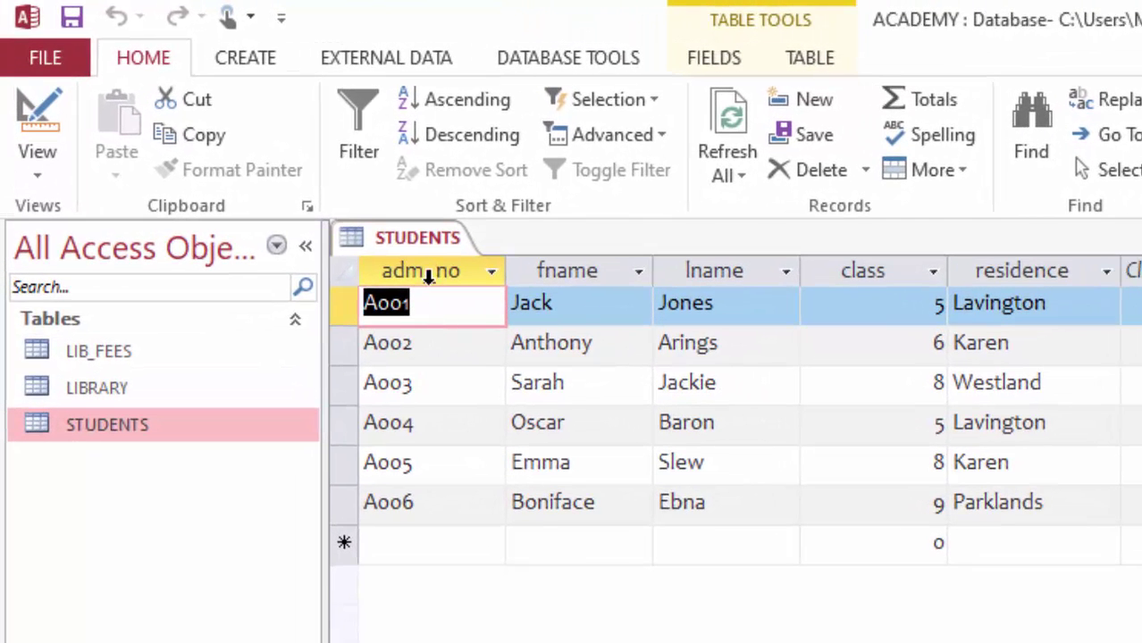
{"action": "left_click", "coordinate": [408, 263]}
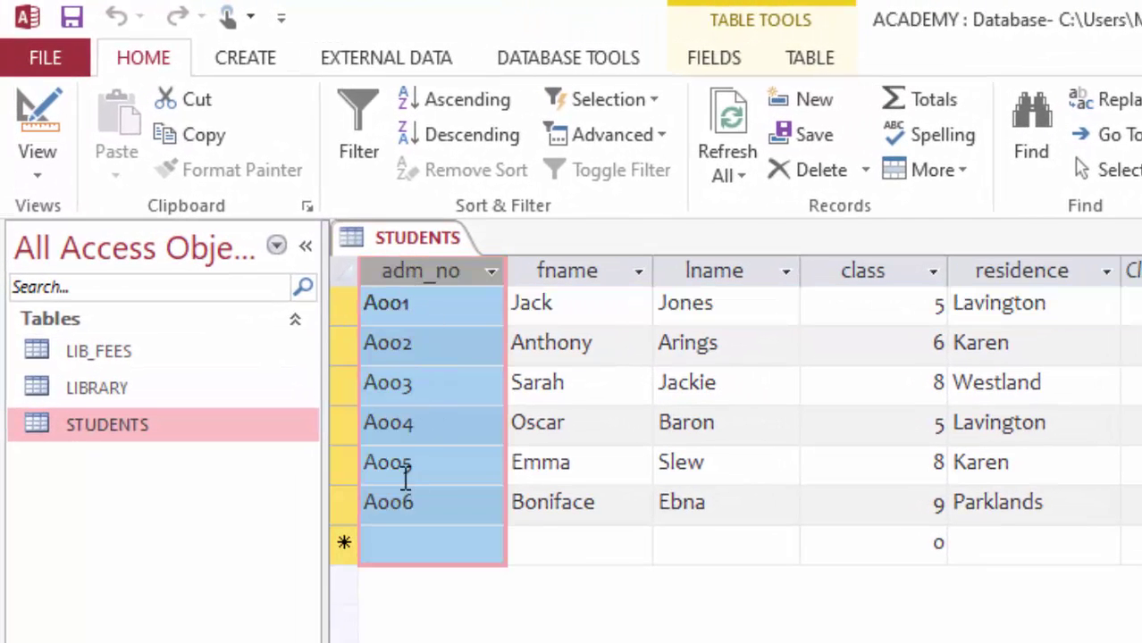
{"action": "double_click", "coordinate": [98, 389]}
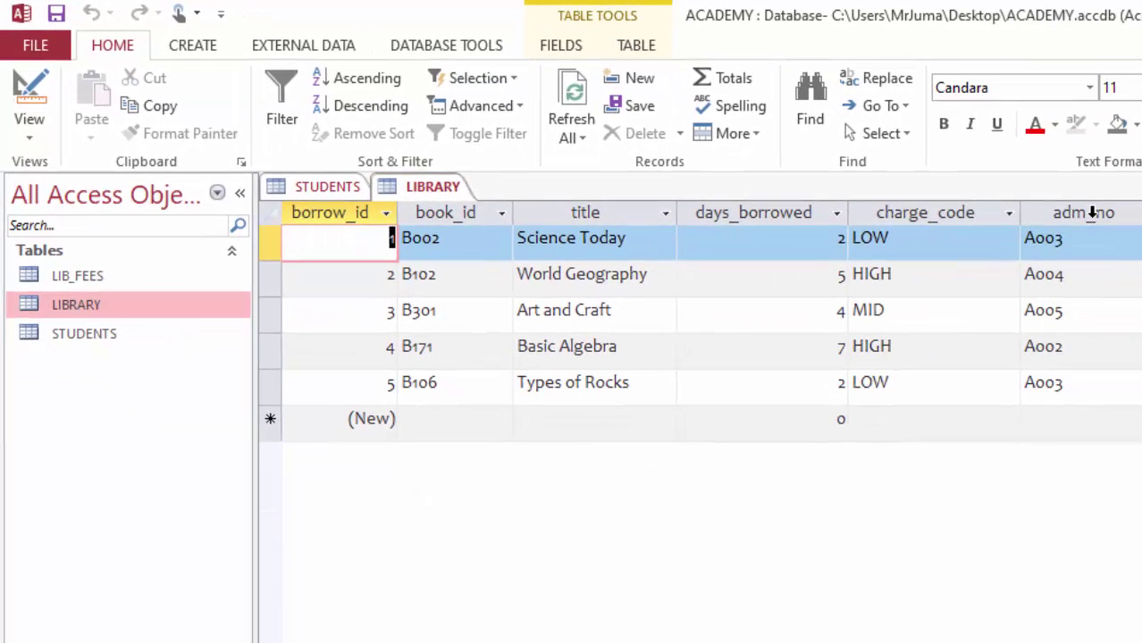
{"action": "left_click", "coordinate": [1083, 212]}
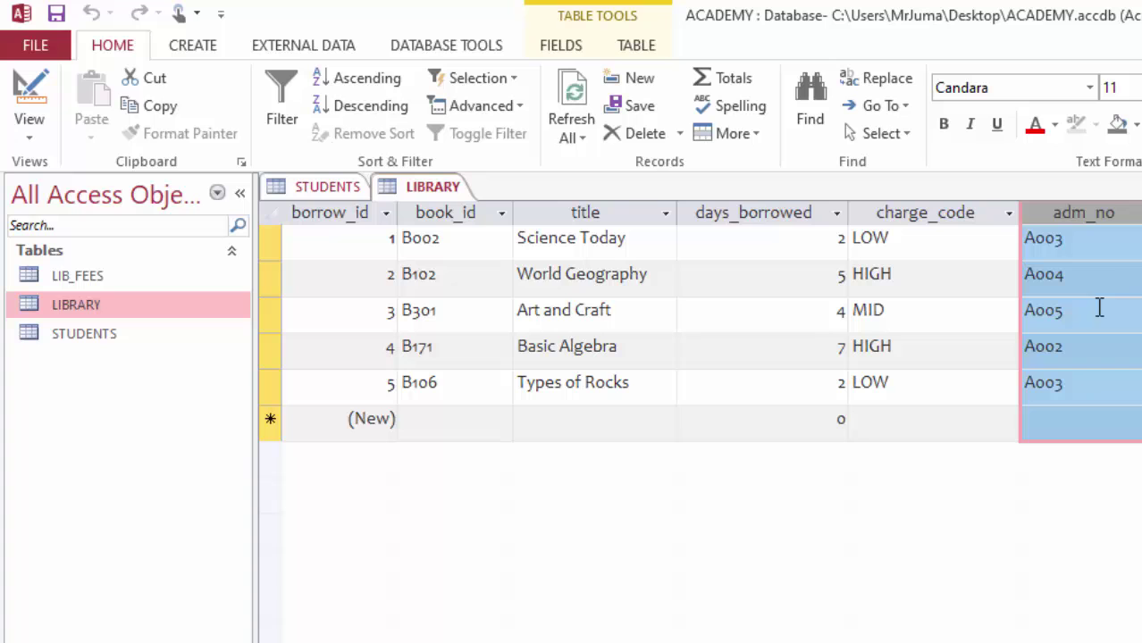
{"action": "left_click", "coordinate": [344, 190]}
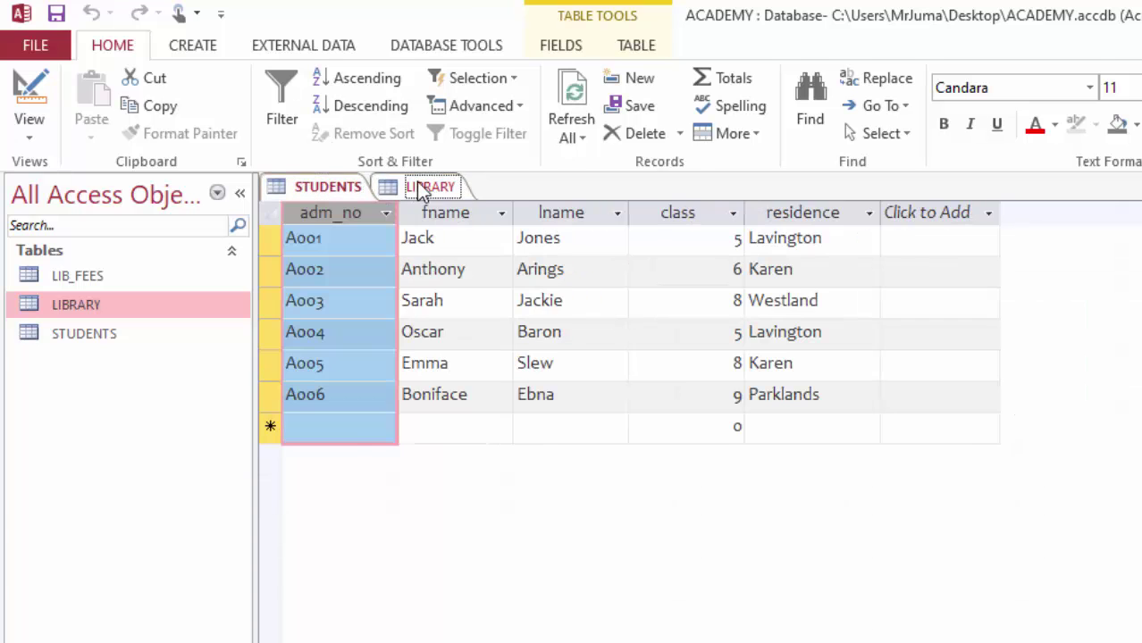
{"action": "left_click", "coordinate": [418, 186]}
{"action": "left_click", "coordinate": [302, 189]}
{"action": "key", "text": "ctrl+w"}
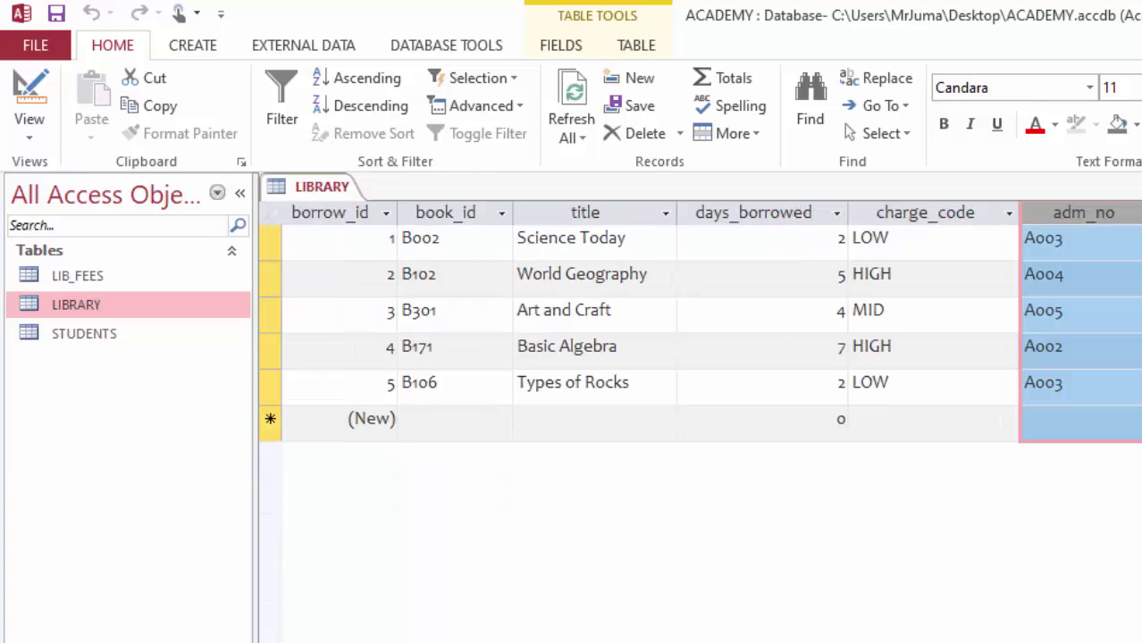
{"action": "left_click", "coordinate": [924, 212]}
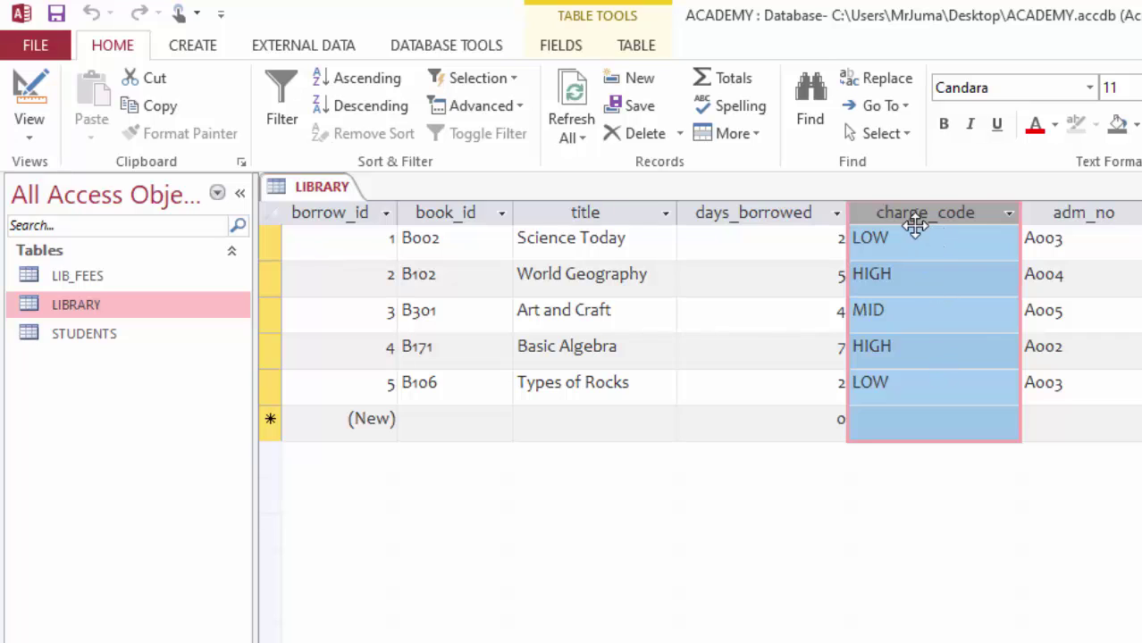
Open LIB_FEES and STUDENTS to compare with LIBRARY, select the charge_cod column, then close LIB_FEES and STUDENTS
{"action": "double_click", "coordinate": [77, 273]}
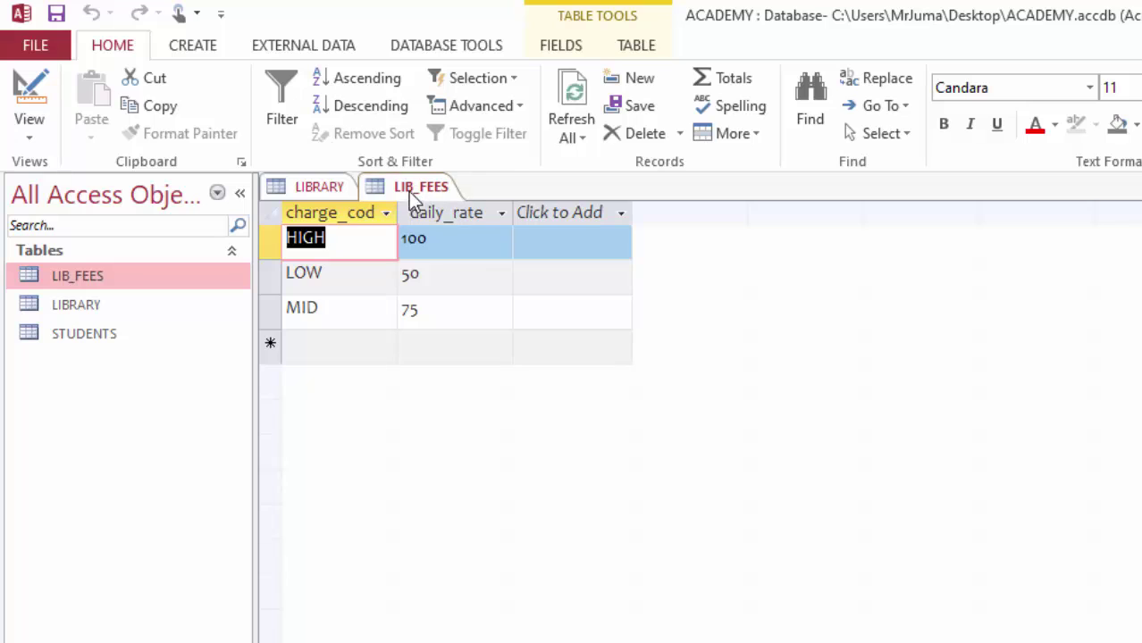
{"action": "left_click", "coordinate": [413, 189]}
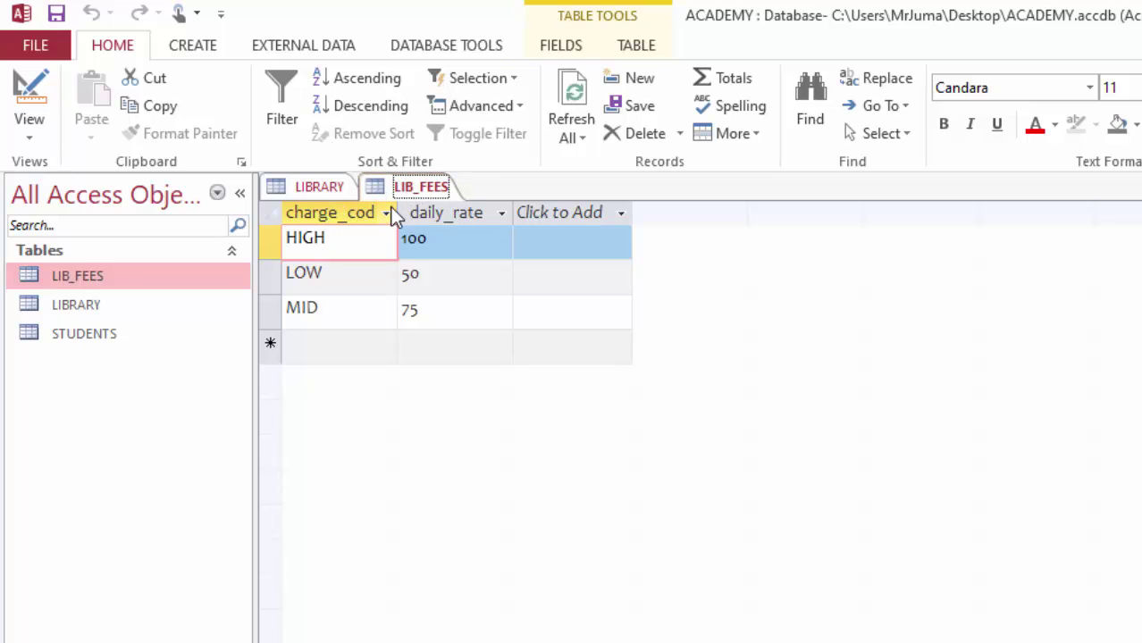
{"action": "left_click", "coordinate": [347, 212]}
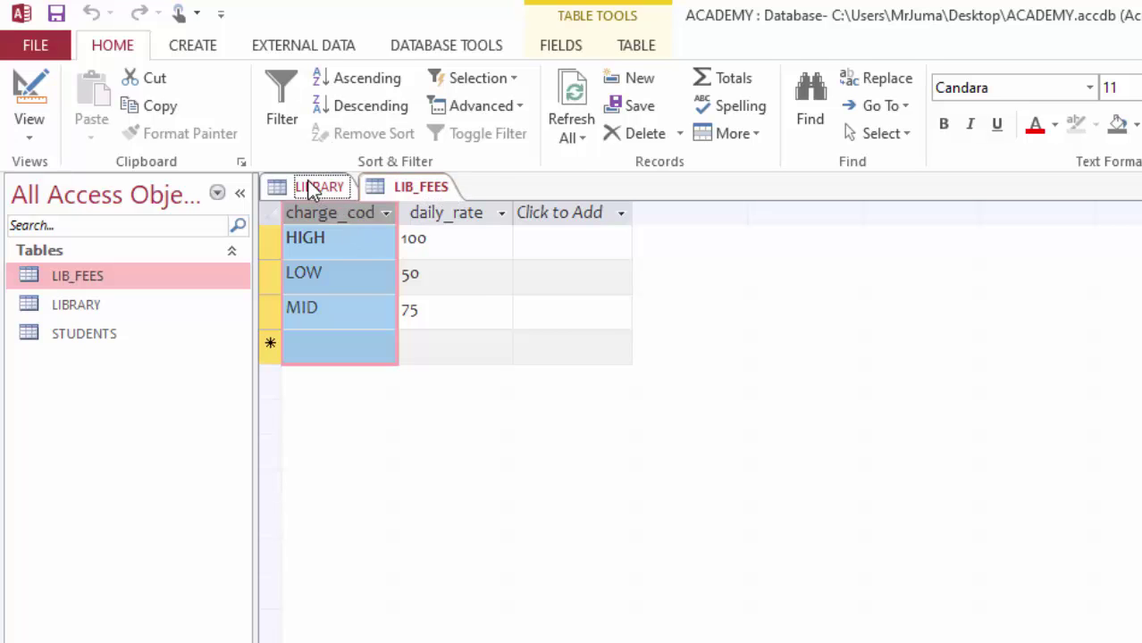
{"action": "left_click", "coordinate": [315, 188]}
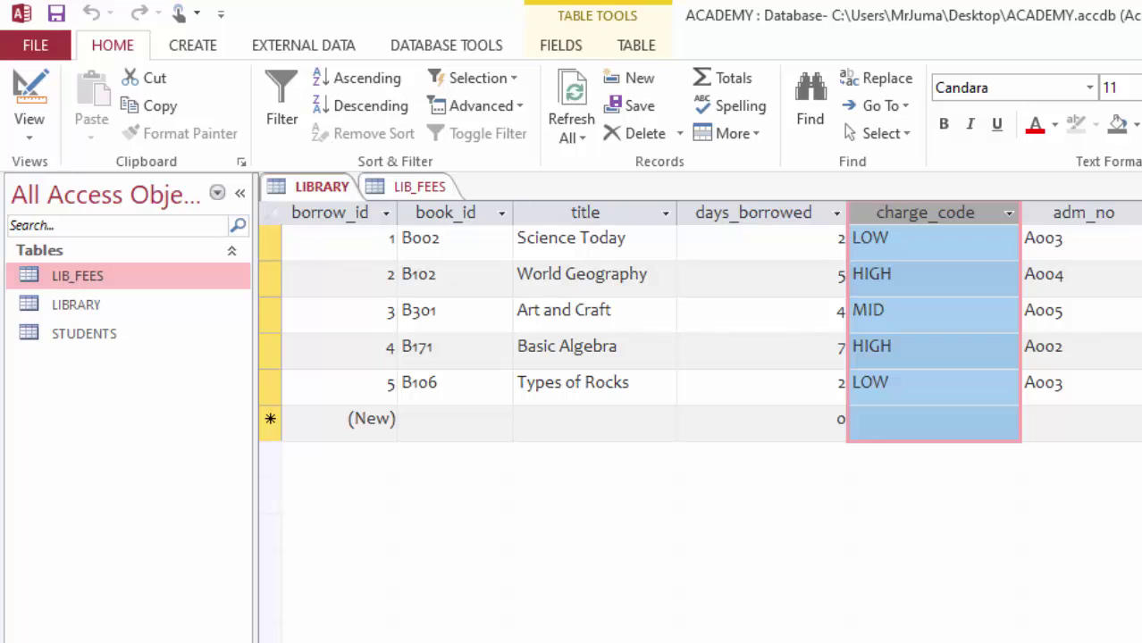
{"action": "double_click", "coordinate": [71, 333]}
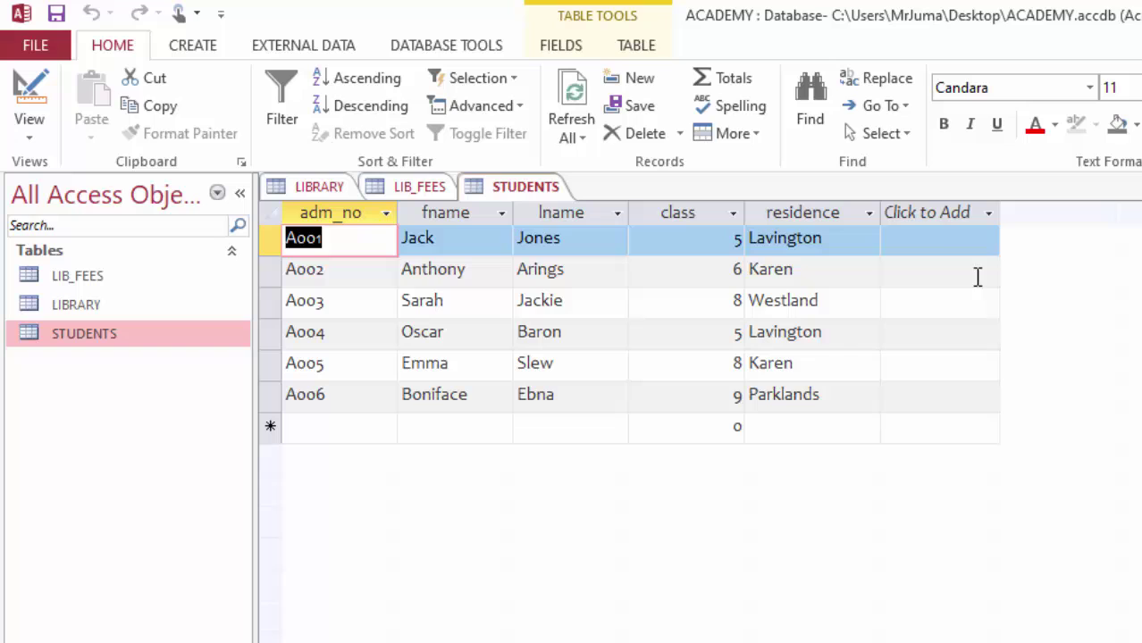
{"action": "left_click", "coordinate": [398, 191]}
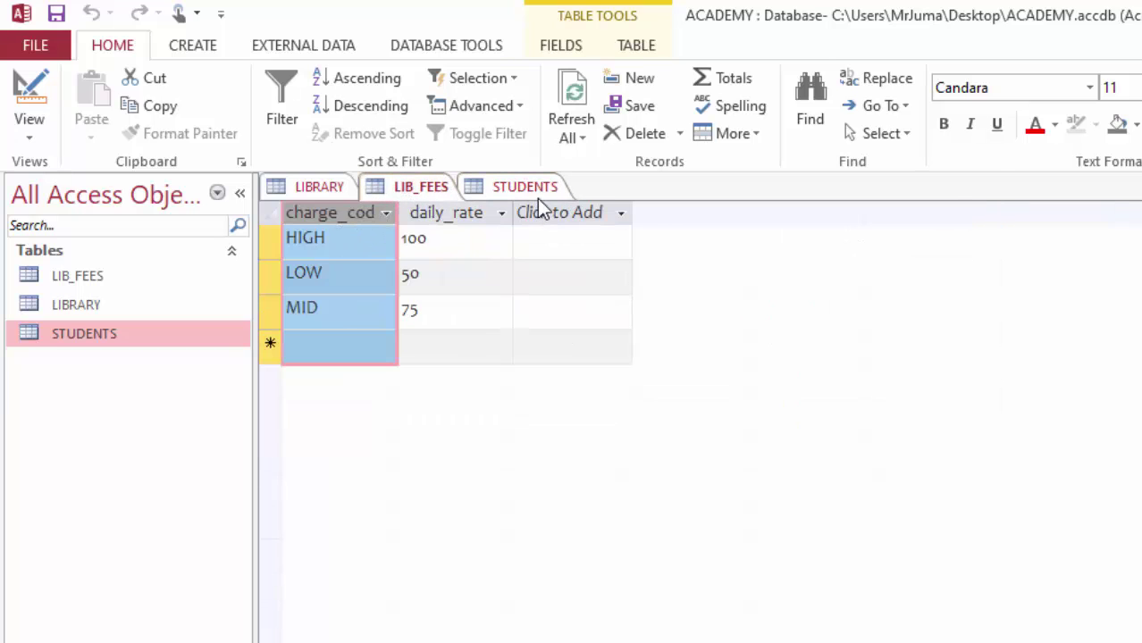
{"action": "left_click", "coordinate": [505, 193]}
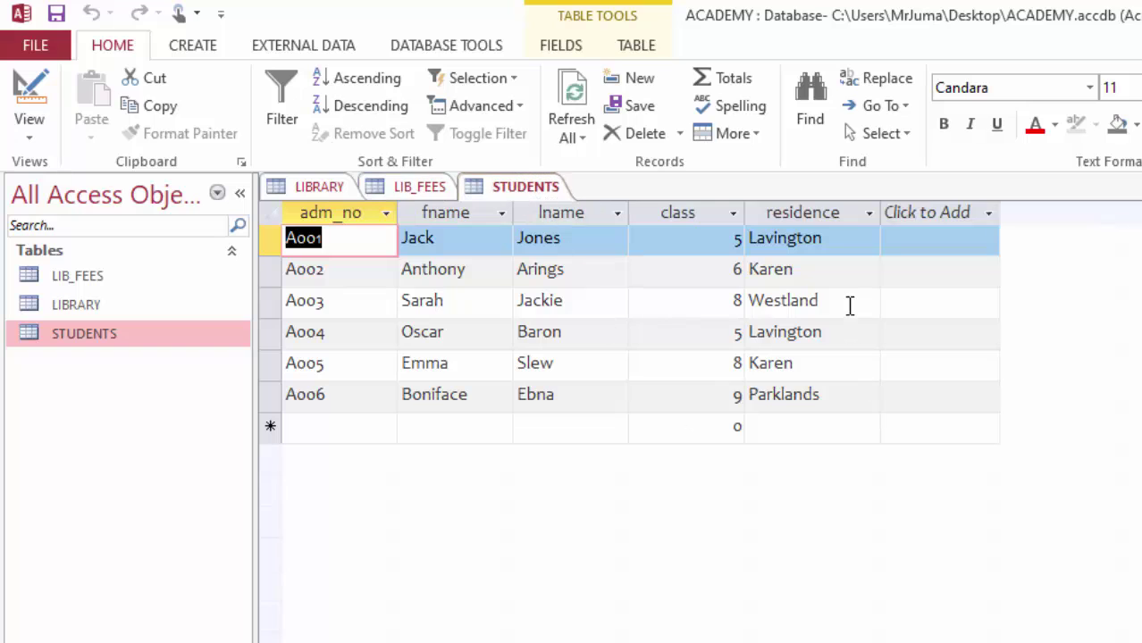
{"action": "left_click", "coordinate": [419, 191]}
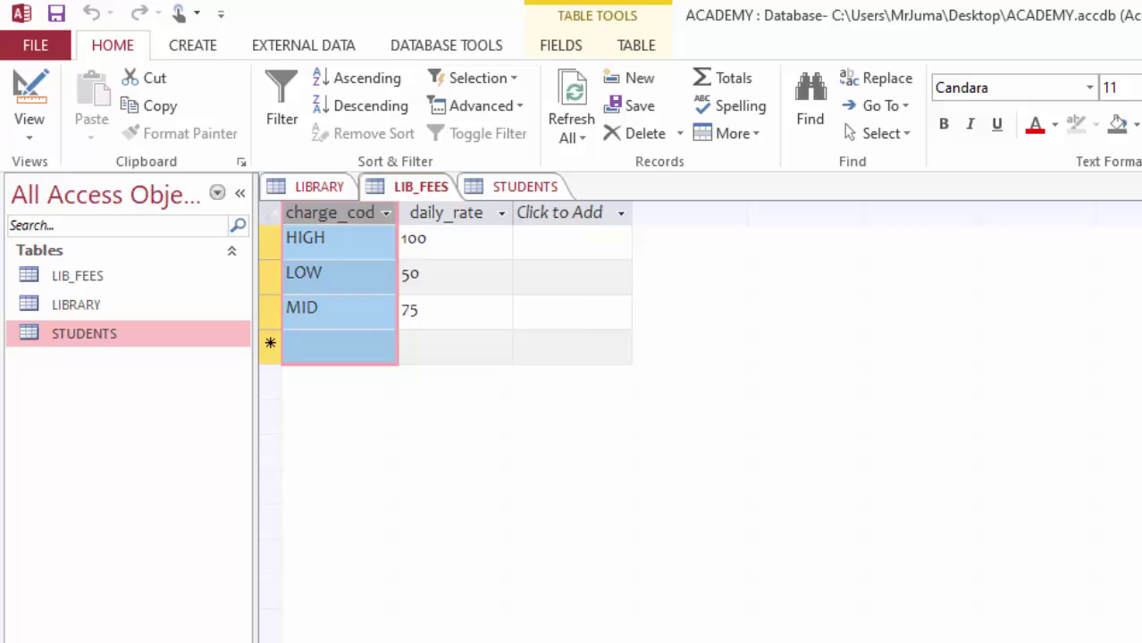
{"action": "key", "text": "ctrl+w"}
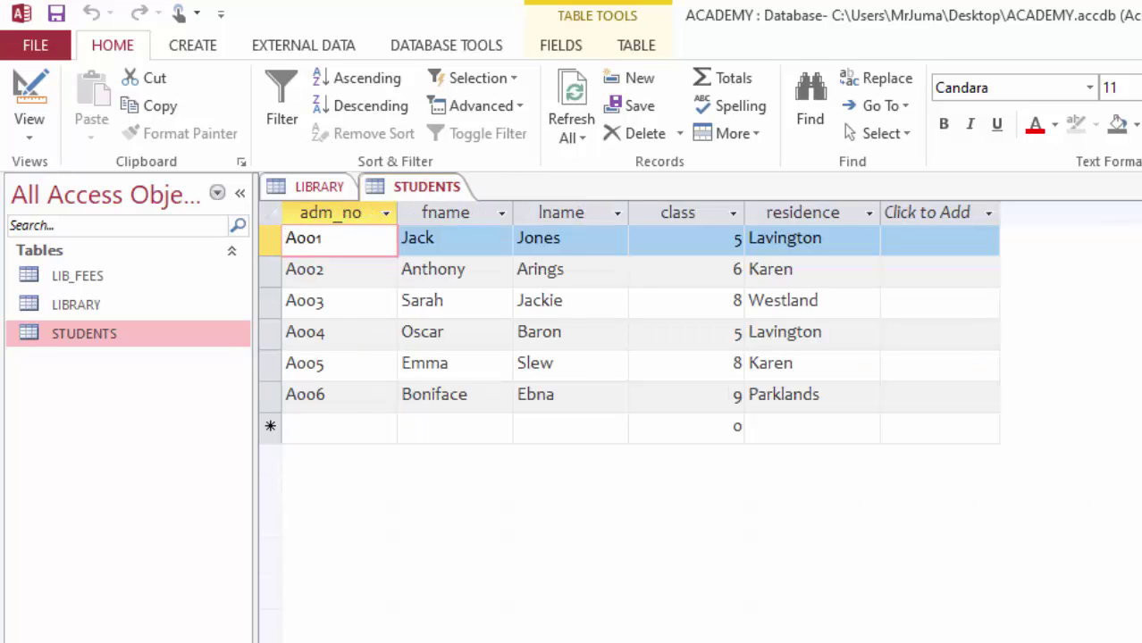
{"action": "key", "text": "ctrl+w"}
{"action": "key", "text": "ctrl+w"}
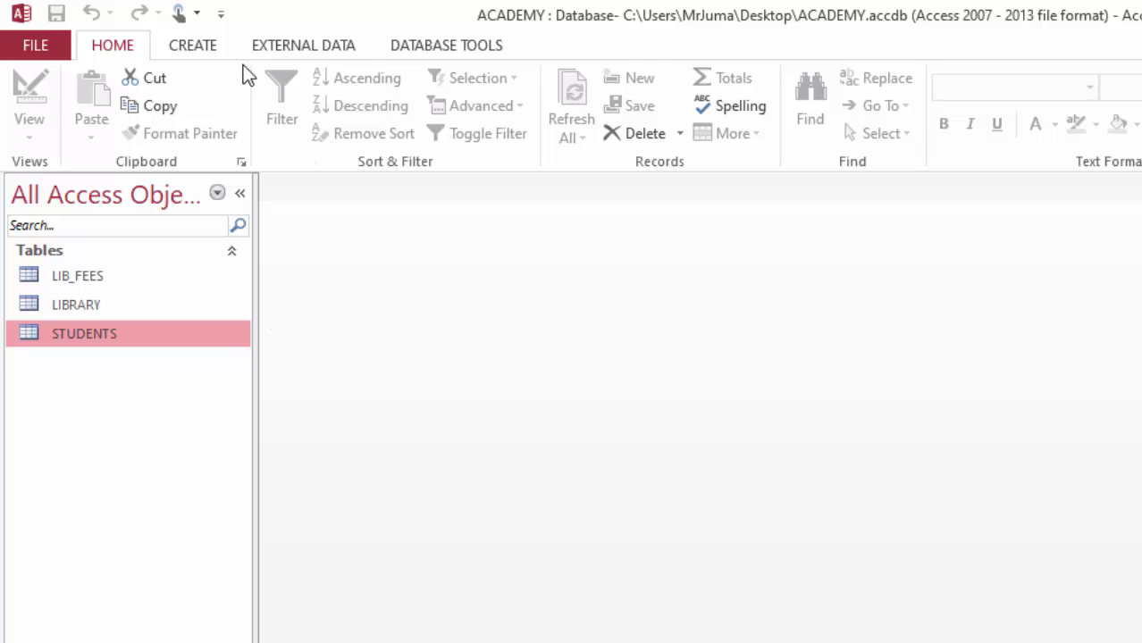
Open Relationships from Database Tools and add LIB_FEES, LIBRARY and STUDENTS to the layout
{"action": "left_click", "coordinate": [432, 49]}
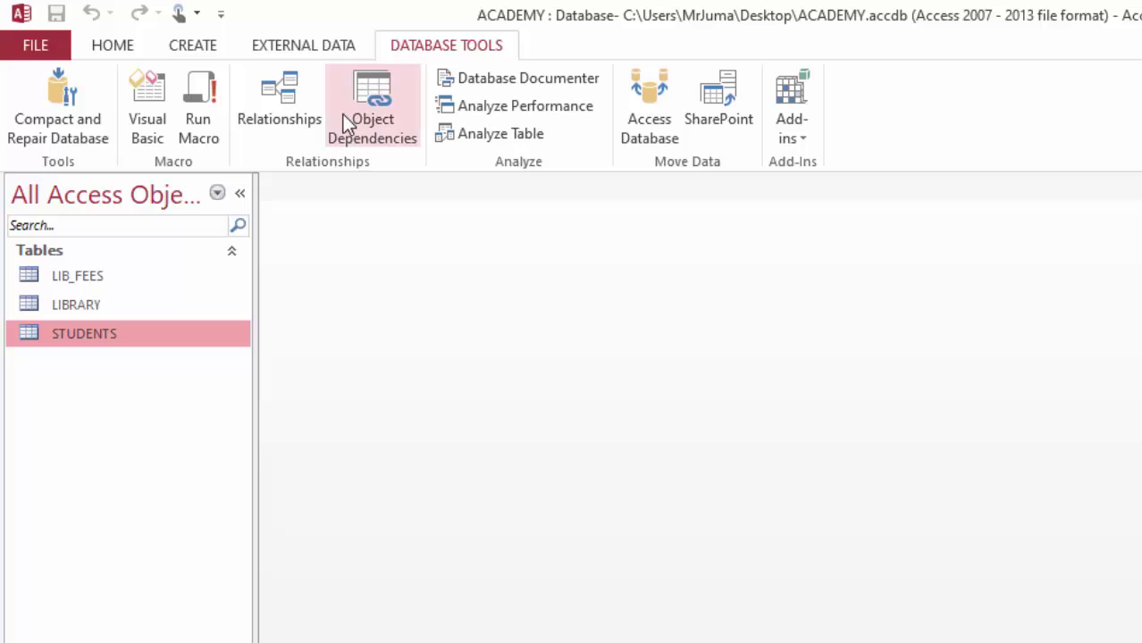
{"action": "left_click", "coordinate": [273, 113]}
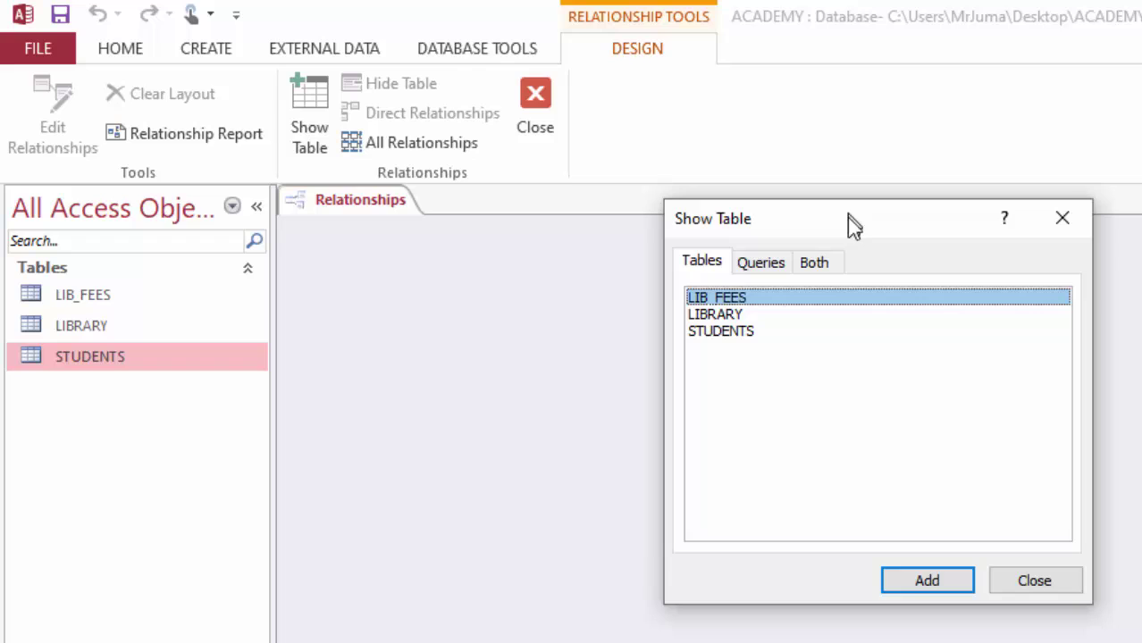
{"action": "left_click", "coordinate": [928, 590]}
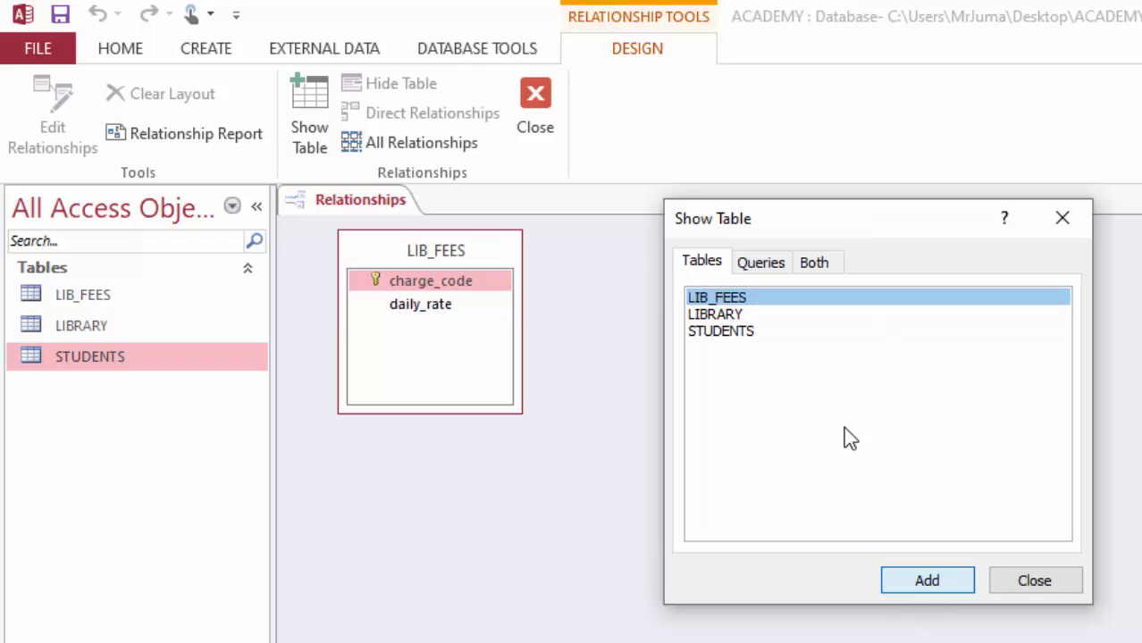
{"action": "left_click", "coordinate": [734, 316]}
{"action": "left_click", "coordinate": [929, 585]}
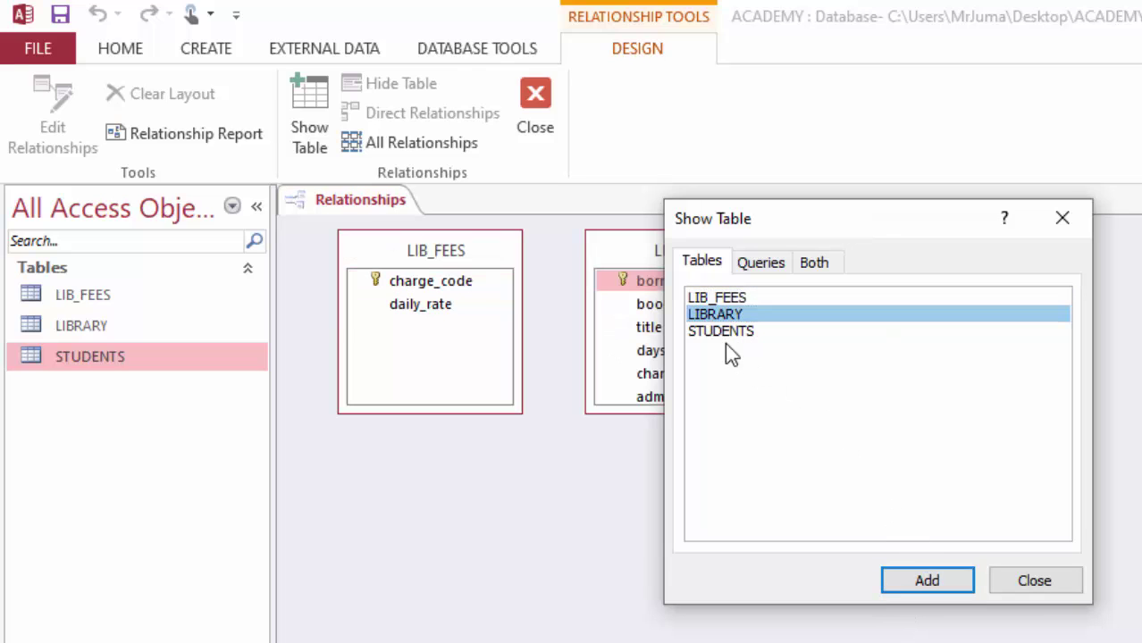
{"action": "left_click", "coordinate": [730, 332]}
{"action": "left_click", "coordinate": [911, 581]}
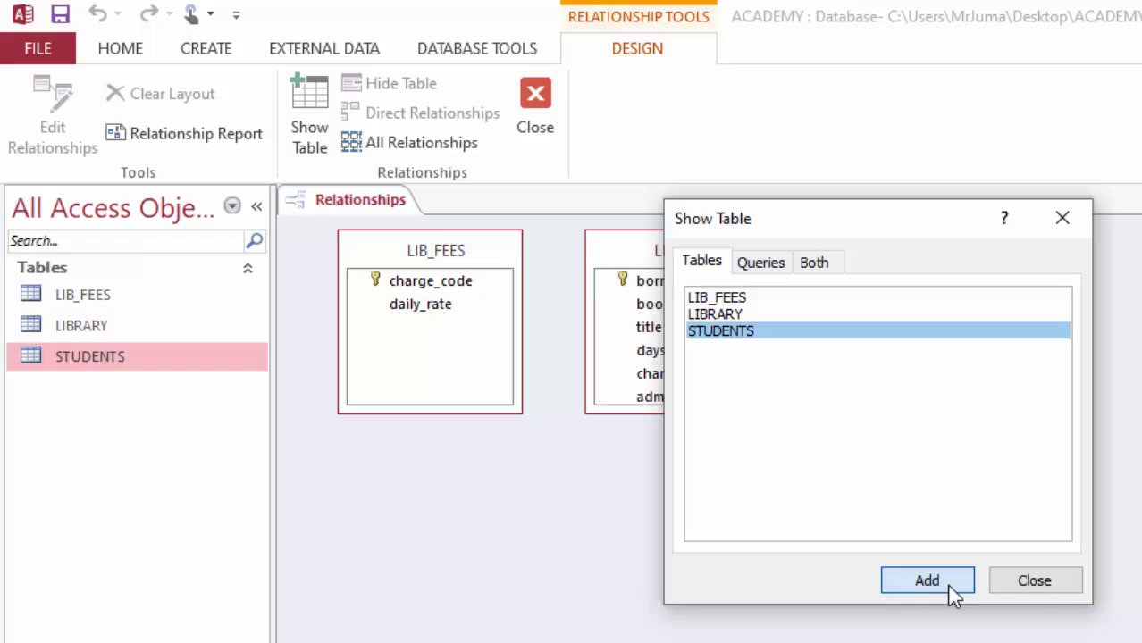
{"action": "left_click", "coordinate": [1084, 590]}
Resize the STUDENTS box to show every field and nudge the LIBRARY box slightly
{"action": "mouse_move", "coordinate": [691, 413]}
{"action": "left_mouse_down"}
{"action": "mouse_move", "coordinate": [696, 480]}
{"action": "mouse_move", "coordinate": [696, 434]}
{"action": "left_mouse_up"}
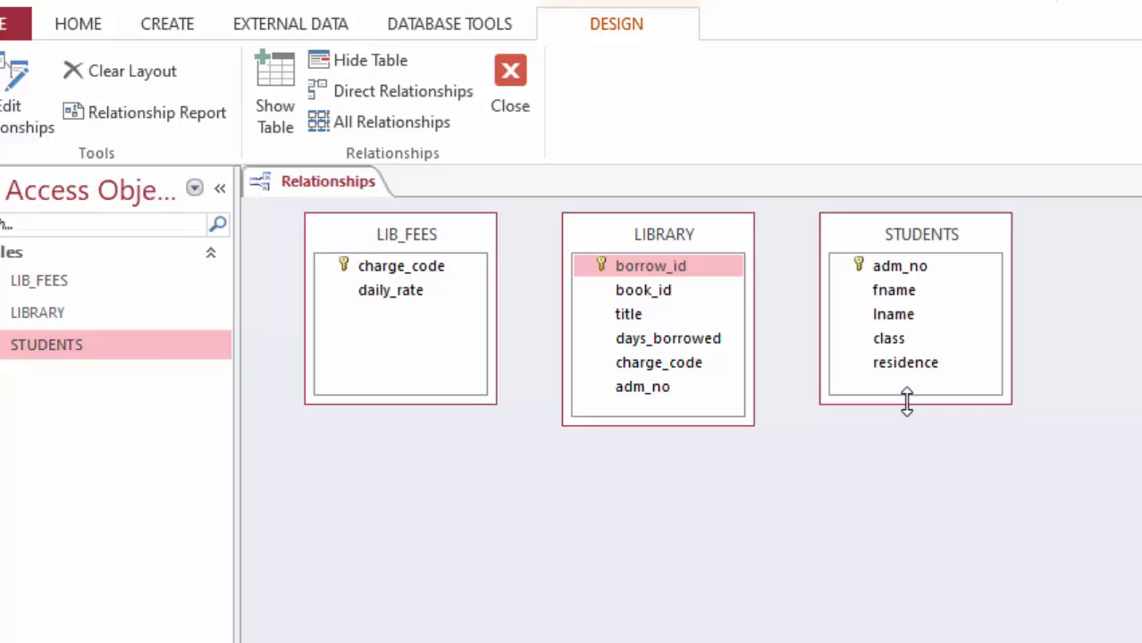
{"action": "left_click_drag", "start_coordinate": [920, 407], "coordinate": [921, 425]}
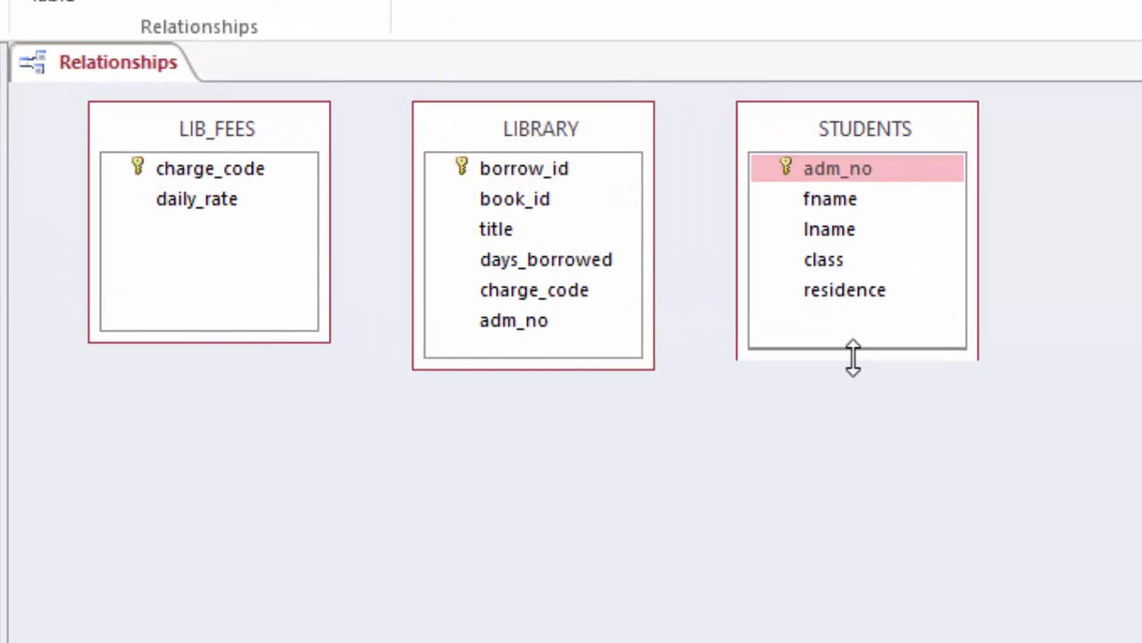
{"action": "mouse_move", "coordinate": [853, 359]}
{"action": "left_mouse_down"}
{"action": "mouse_move", "coordinate": [857, 331]}
{"action": "mouse_move", "coordinate": [849, 338]}
{"action": "left_mouse_up"}
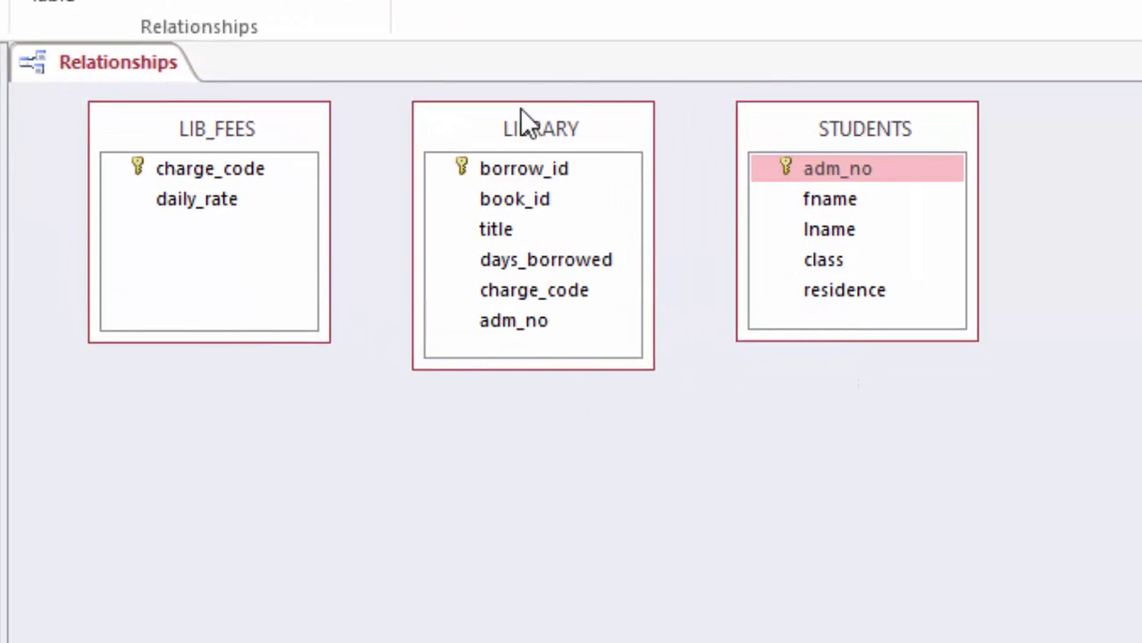
{"action": "mouse_move", "coordinate": [506, 122]}
{"action": "left_mouse_down"}
{"action": "mouse_move", "coordinate": [528, 116]}
{"action": "mouse_move", "coordinate": [521, 126]}
{"action": "left_mouse_up"}
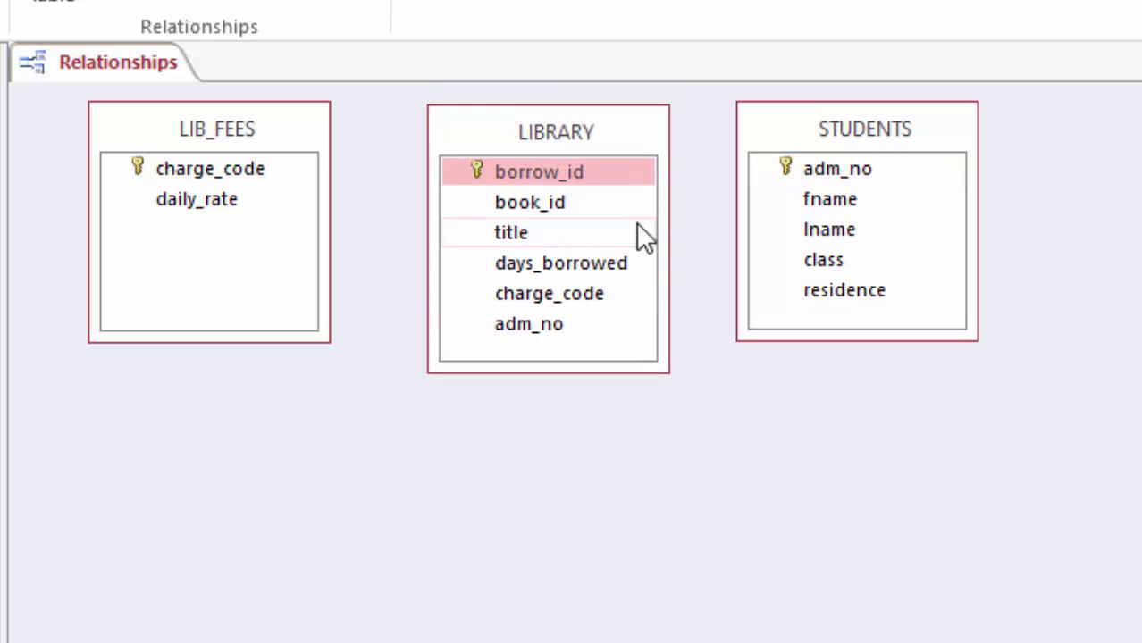
Drag STUDENTS.adm_no onto LIBRARY.adm_no, enforce referential integrity and create the one-to-many link
{"action": "left_click", "coordinate": [849, 170]}
{"action": "left_click_drag", "start_coordinate": [786, 223], "coordinate": [540, 344]}
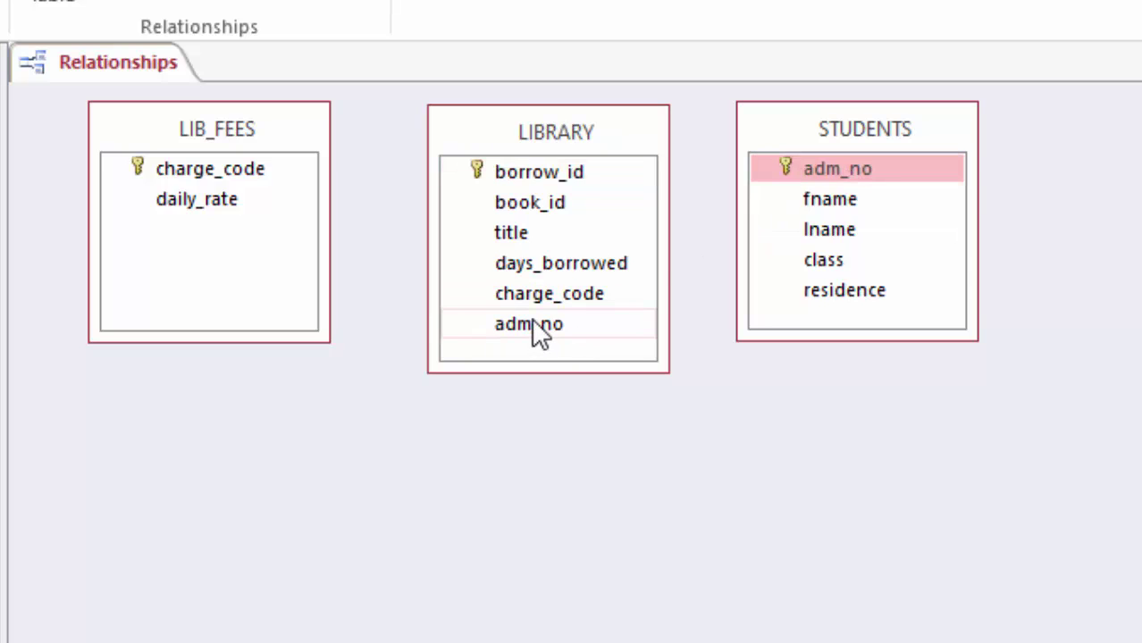
{"action": "left_click", "coordinate": [539, 327]}
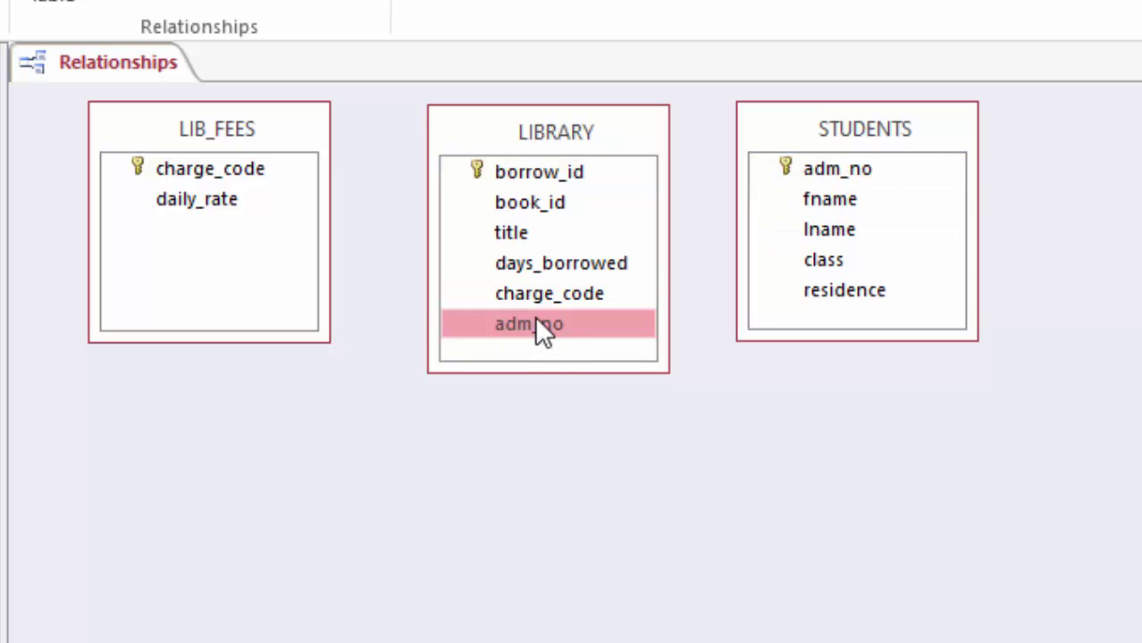
{"action": "left_click", "coordinate": [845, 168]}
{"action": "left_click_drag", "start_coordinate": [846, 168], "coordinate": [524, 326]}
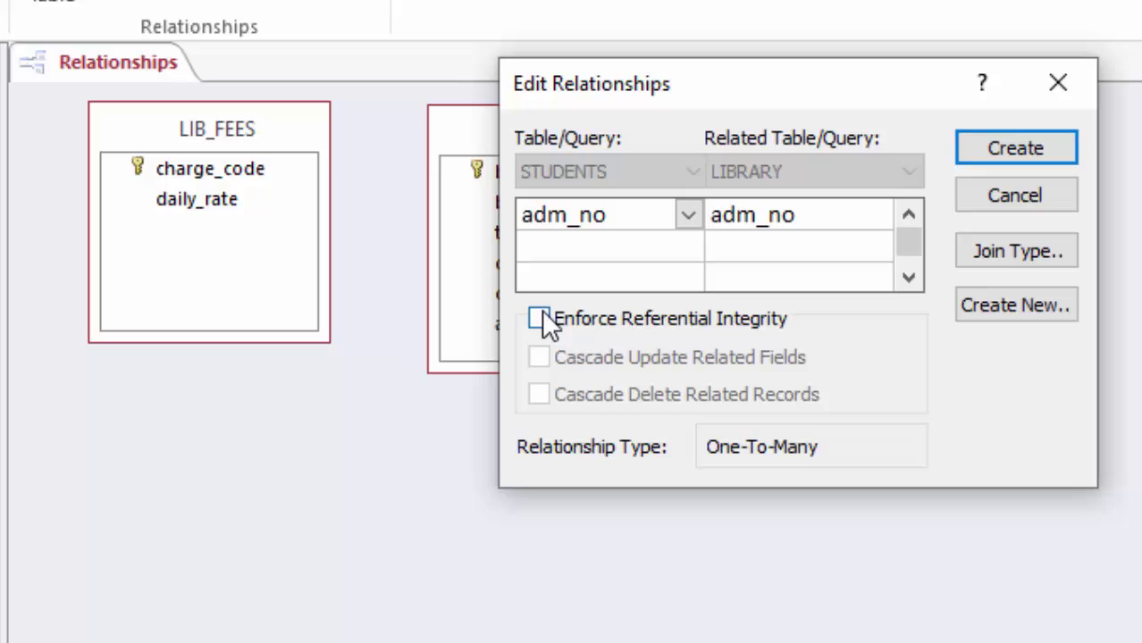
{"action": "left_click", "coordinate": [539, 319]}
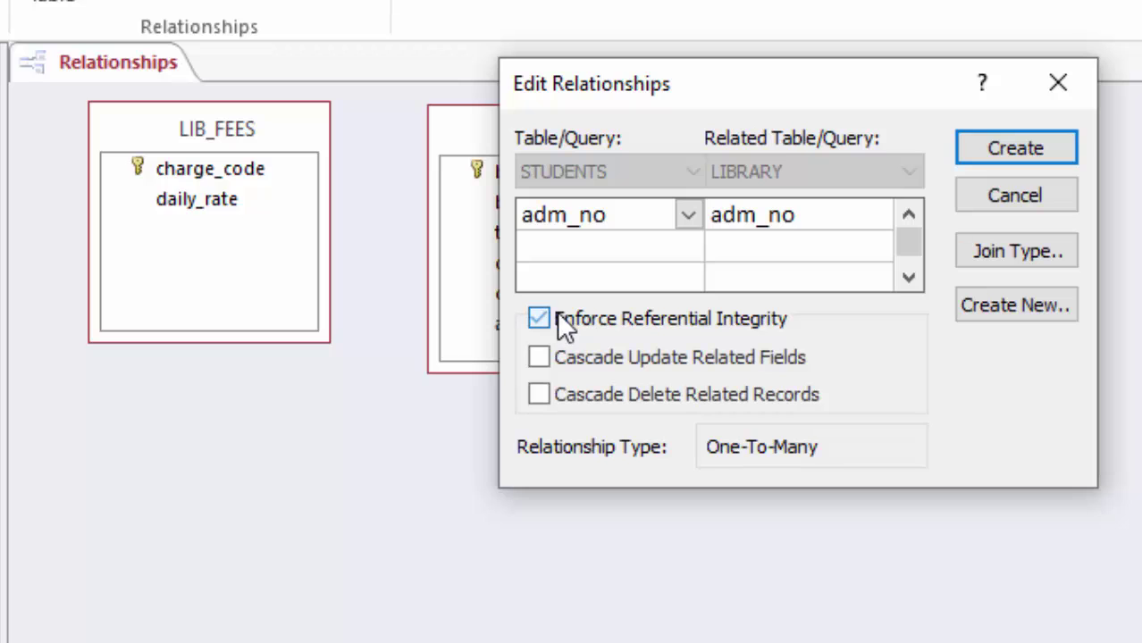
{"action": "left_click", "coordinate": [1017, 154]}
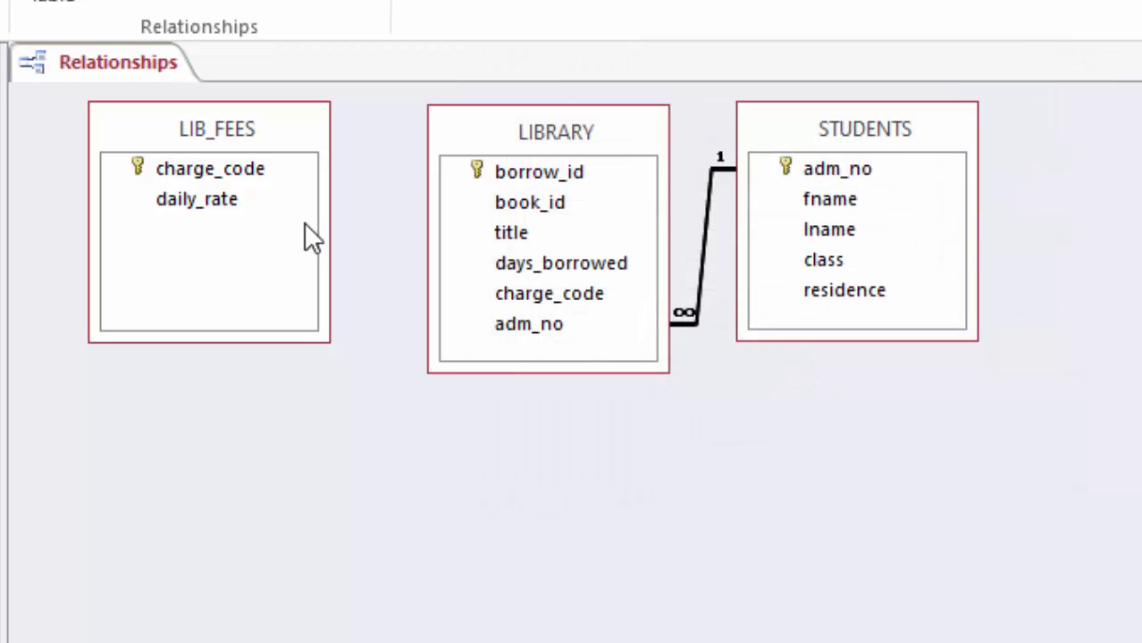
Join LIBRARY.charge_code to LIB_FEES.charge_code with referential integrity enforced and create the link
{"action": "left_click", "coordinate": [208, 204]}
{"action": "mouse_move", "coordinate": [538, 296]}
{"action": "left_mouse_down"}
{"action": "mouse_move", "coordinate": [191, 147]}
{"action": "mouse_move", "coordinate": [202, 166]}
{"action": "mouse_move", "coordinate": [352, 230]}
{"action": "mouse_move", "coordinate": [463, 299]}
{"action": "mouse_move", "coordinate": [528, 302]}
{"action": "left_mouse_up"}
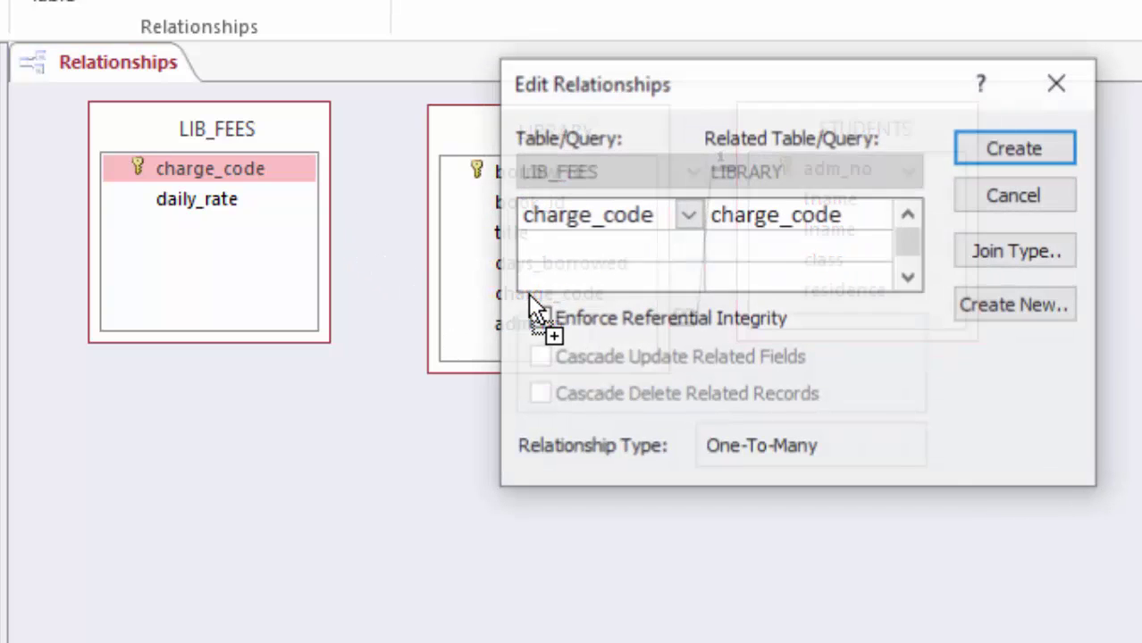
{"action": "left_click", "coordinate": [539, 319]}
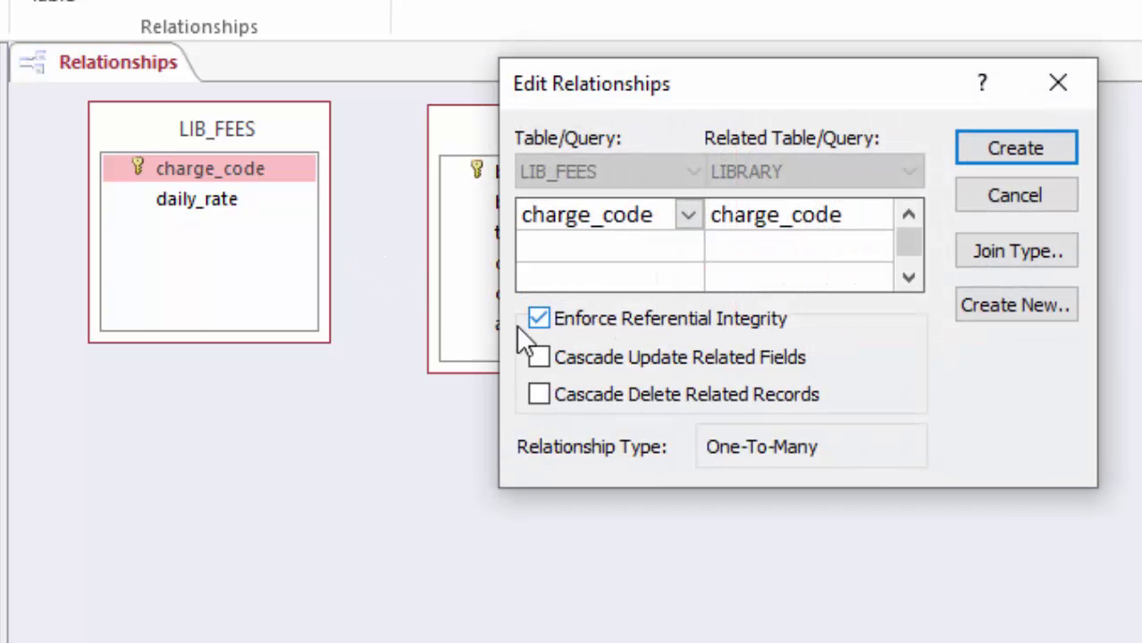
{"action": "left_click", "coordinate": [1016, 148]}
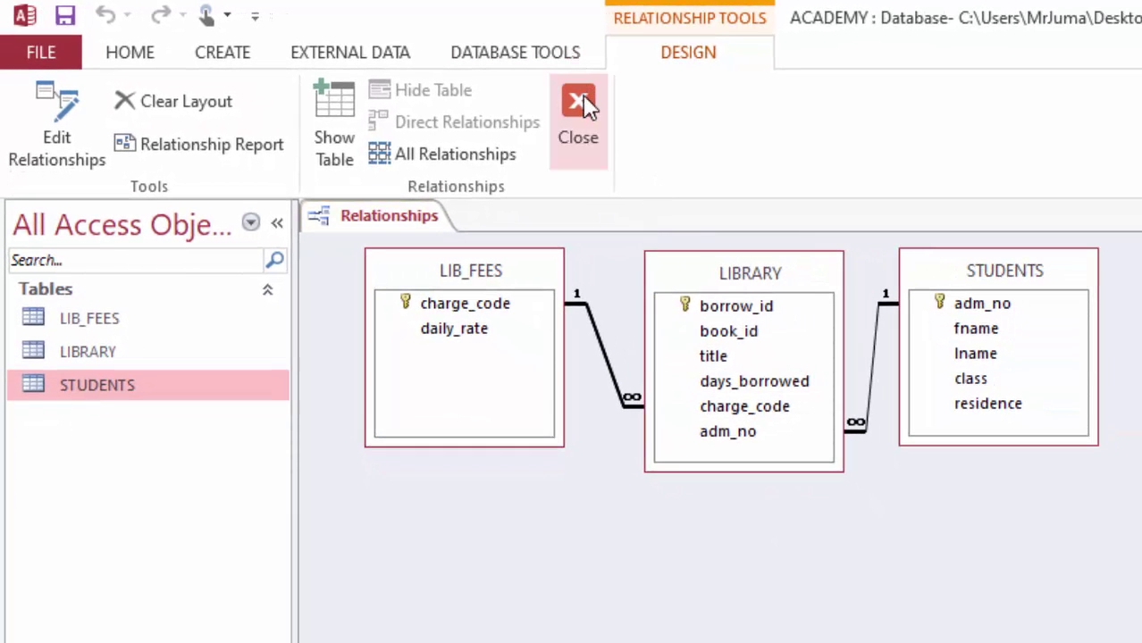
Close the Relationships layout and start a new query with Create > Query Design
{"action": "left_click", "coordinate": [581, 109]}
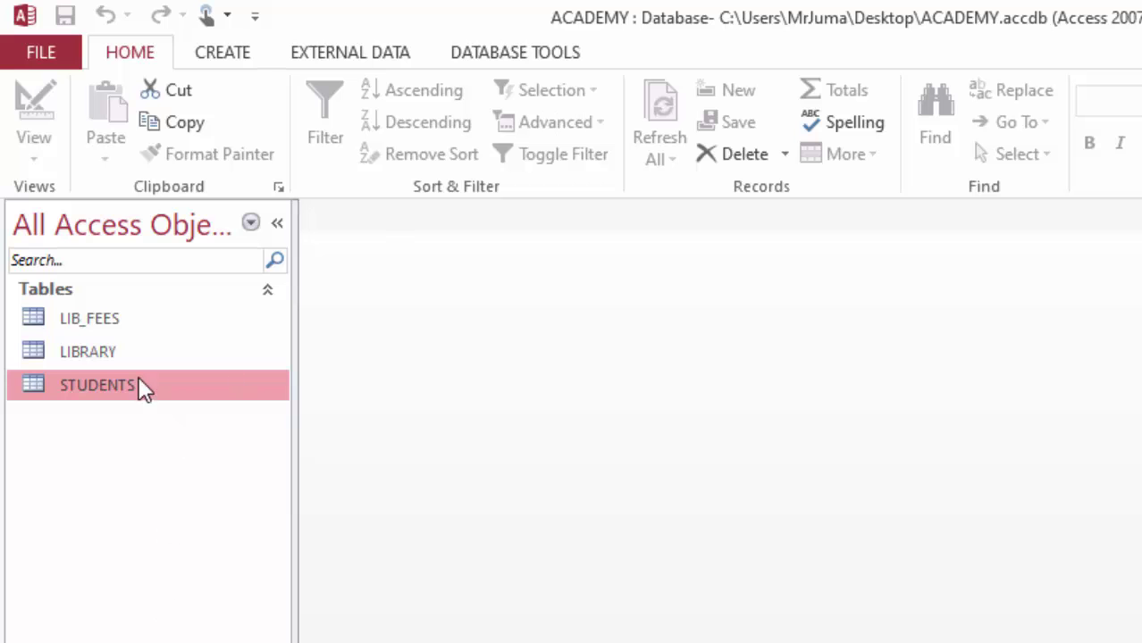
{"action": "left_click", "coordinate": [105, 315]}
{"action": "left_click", "coordinate": [92, 353]}
{"action": "left_click", "coordinate": [94, 384]}
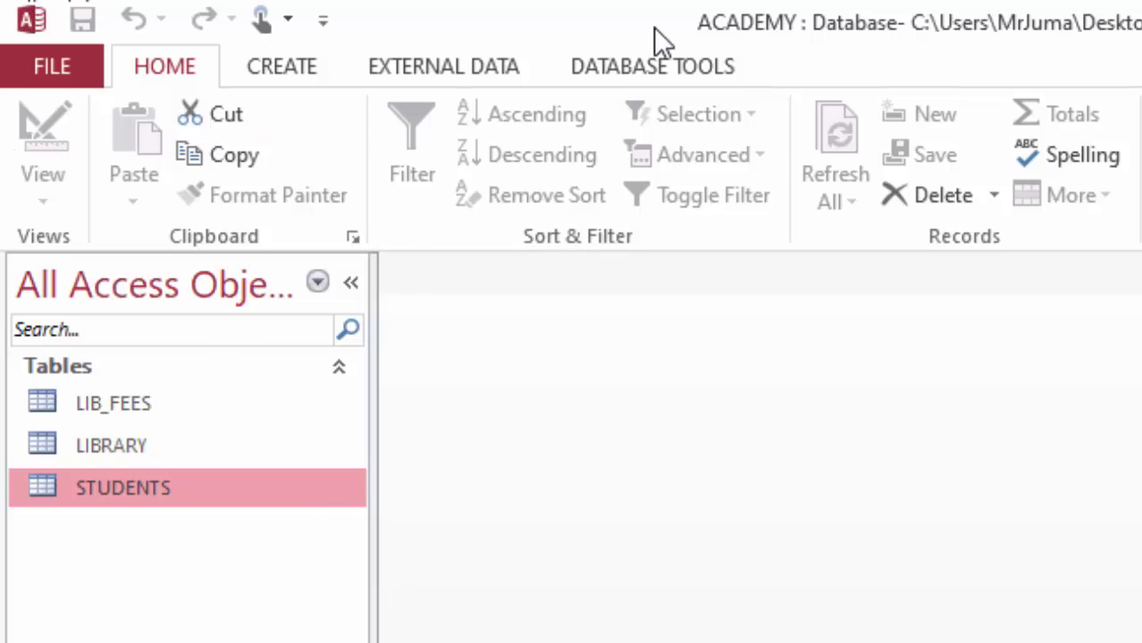
{"action": "left_click", "coordinate": [276, 67]}
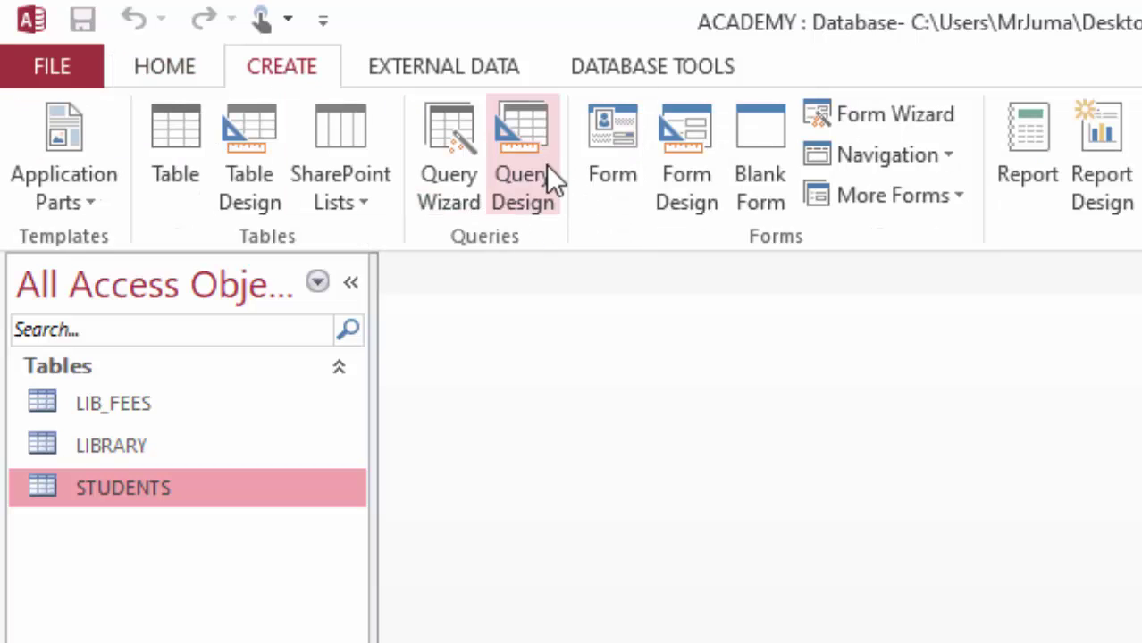
{"action": "left_click", "coordinate": [521, 172]}
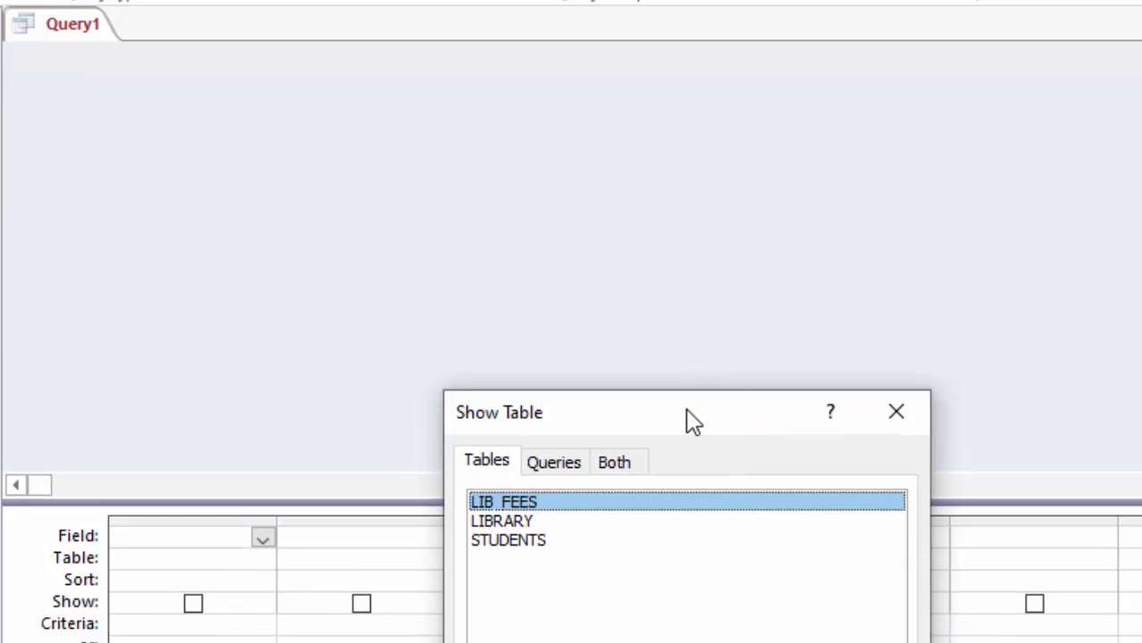
Add the LIB_FEES, LIBRARY and STUDENTS tables to the new query
{"action": "left_click_drag", "start_coordinate": [686, 421], "coordinate": [530, 120]}
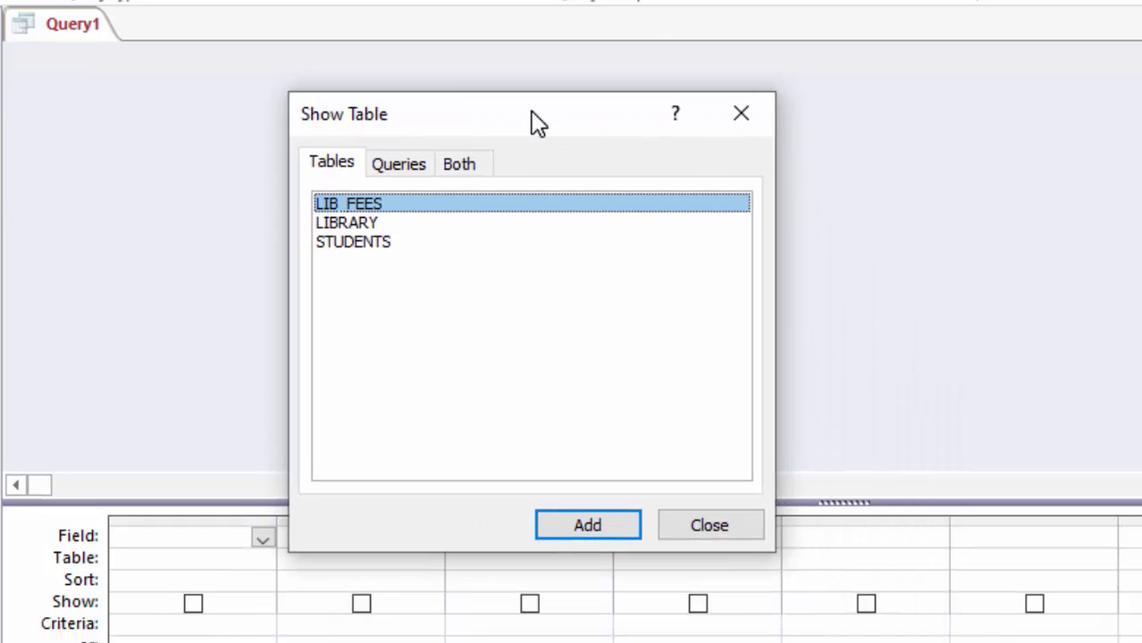
{"action": "left_click", "coordinate": [609, 529]}
{"action": "left_click", "coordinate": [361, 226]}
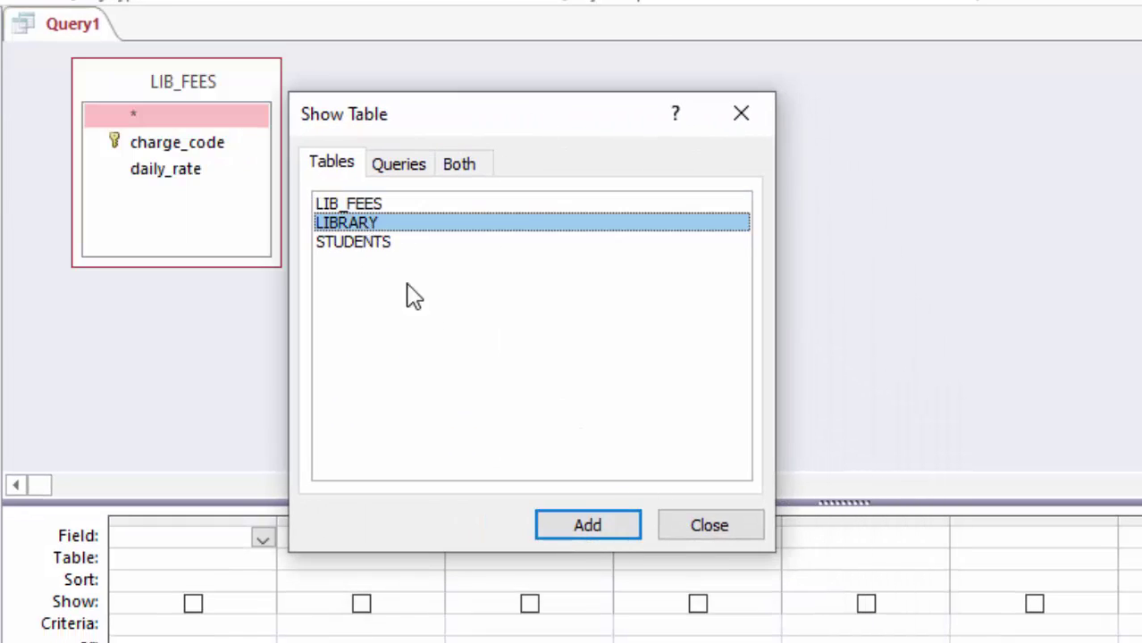
{"action": "left_click", "coordinate": [603, 534]}
{"action": "left_click", "coordinate": [371, 245]}
{"action": "left_click", "coordinate": [590, 528]}
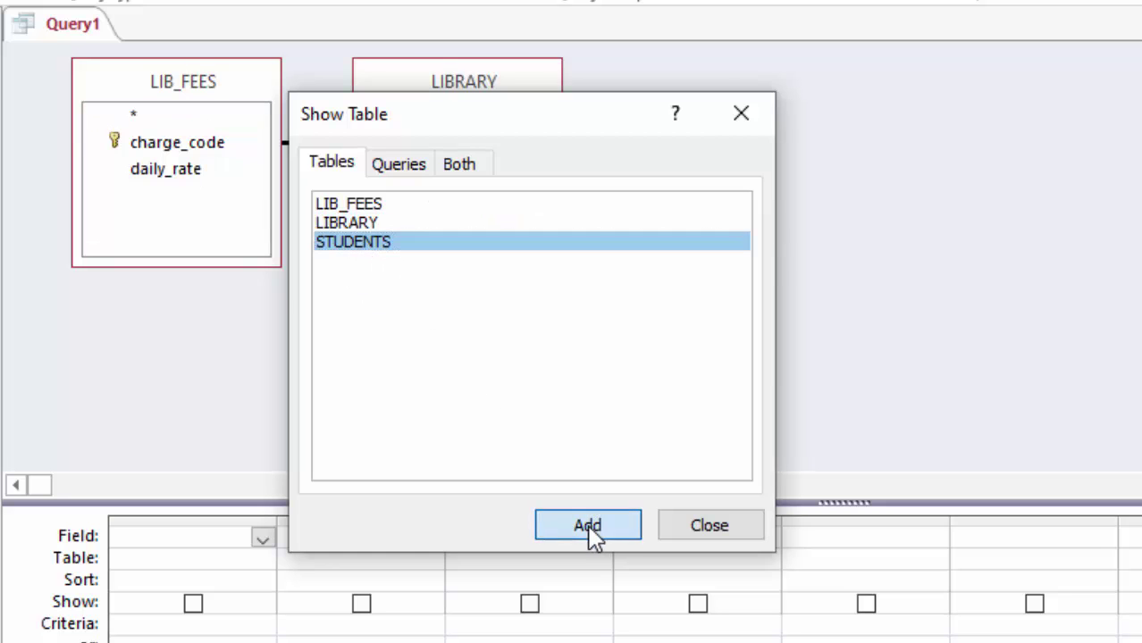
{"action": "left_click", "coordinate": [716, 533]}
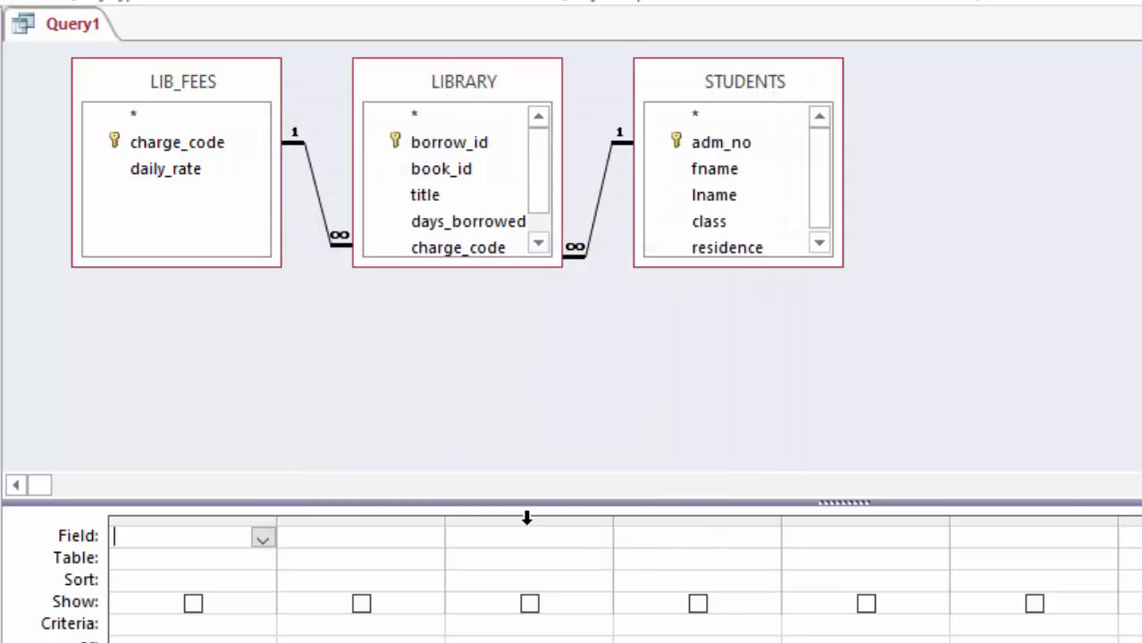
Enlarge the LIBRARY and STUDENTS field lists and give the table pane more room above the grid
{"action": "left_click_drag", "start_coordinate": [446, 266], "coordinate": [432, 307]}
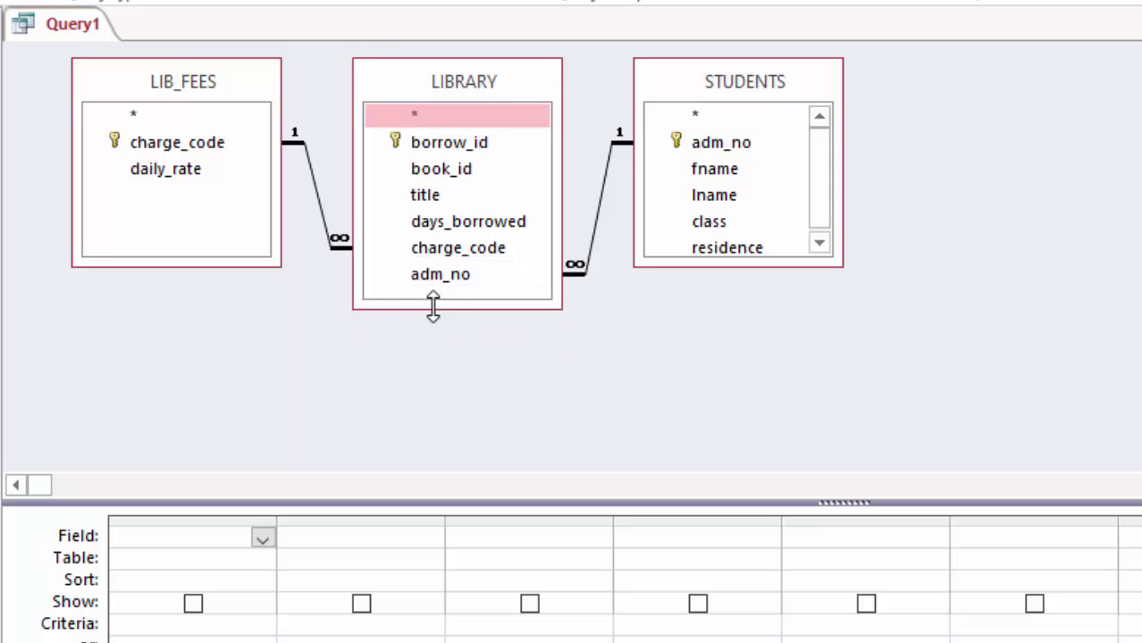
{"action": "mouse_move", "coordinate": [709, 267]}
{"action": "left_mouse_down"}
{"action": "mouse_move", "coordinate": [722, 294]}
{"action": "mouse_move", "coordinate": [720, 277]}
{"action": "left_mouse_up"}
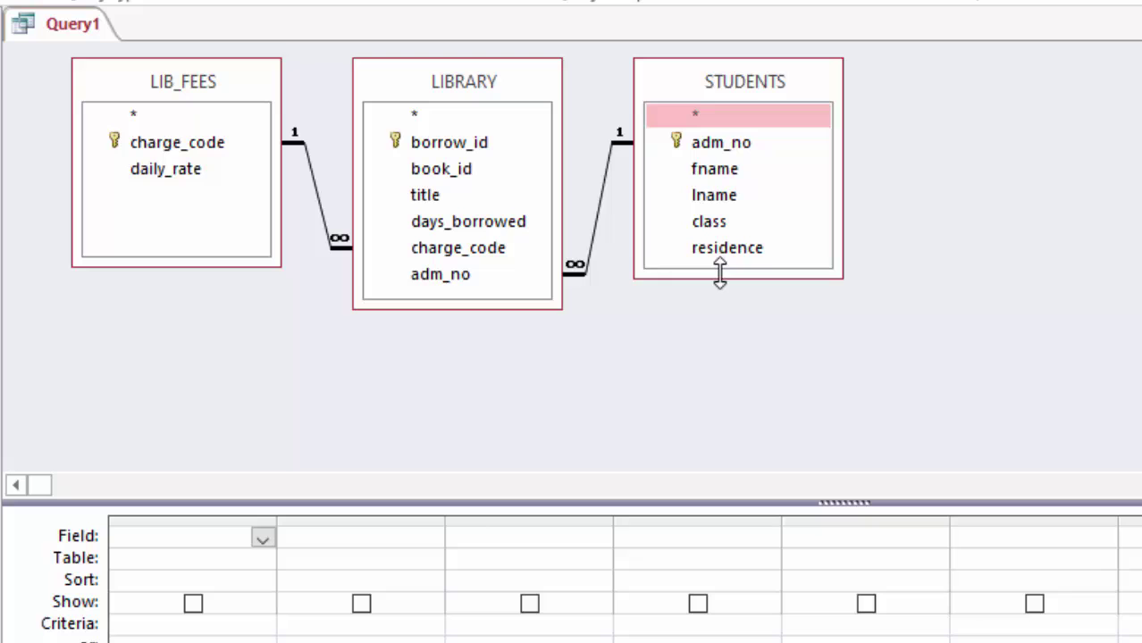
{"action": "left_click_drag", "start_coordinate": [481, 502], "coordinate": [484, 339]}
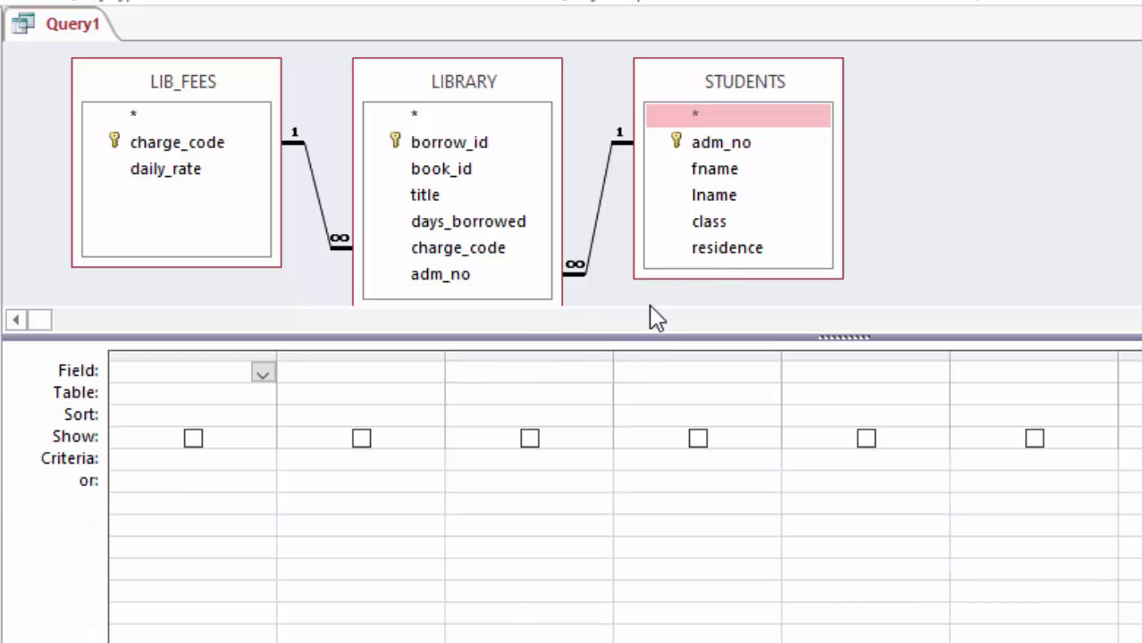
{"action": "left_click_drag", "start_coordinate": [657, 344], "coordinate": [657, 373]}
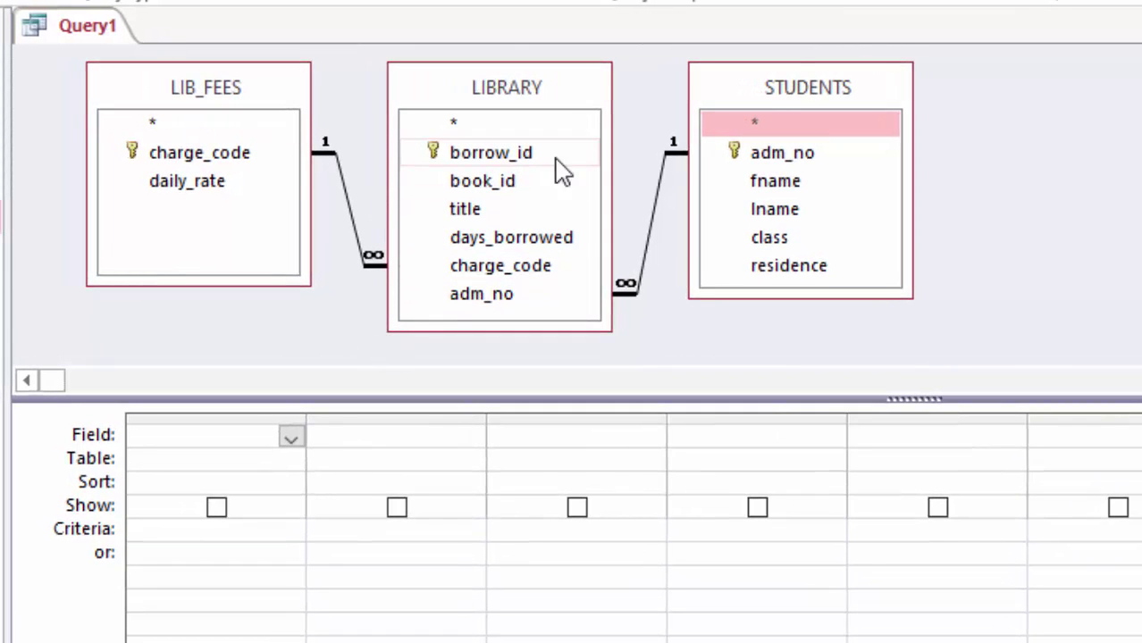
Add adm_no, fname and class from STUDENTS to the design grid
{"action": "double_click", "coordinate": [778, 155]}
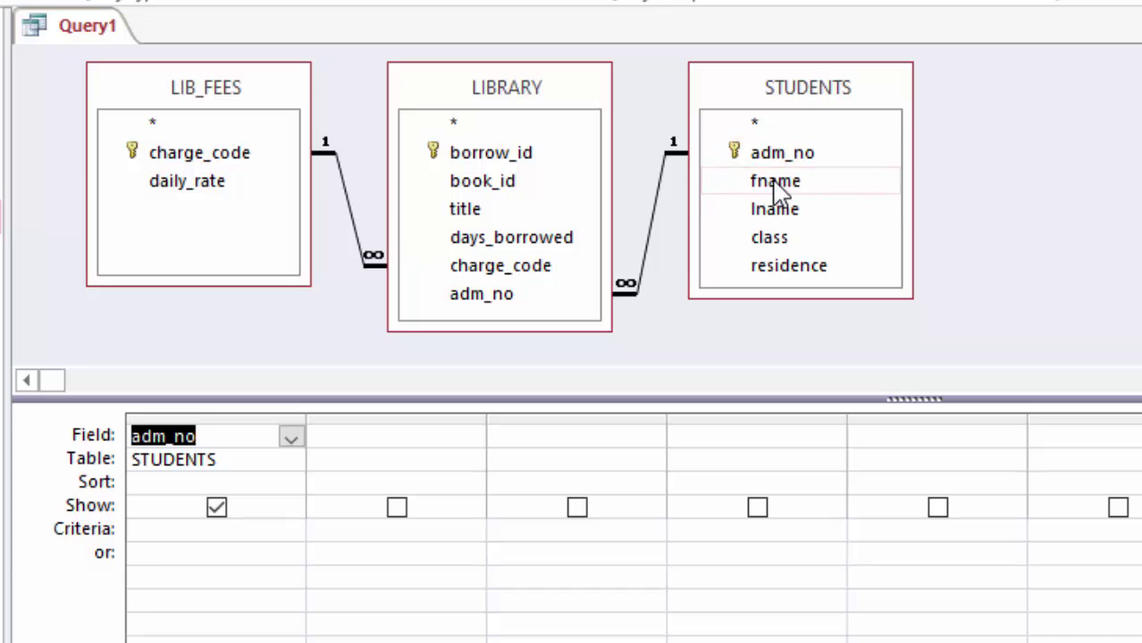
{"action": "left_click", "coordinate": [777, 188]}
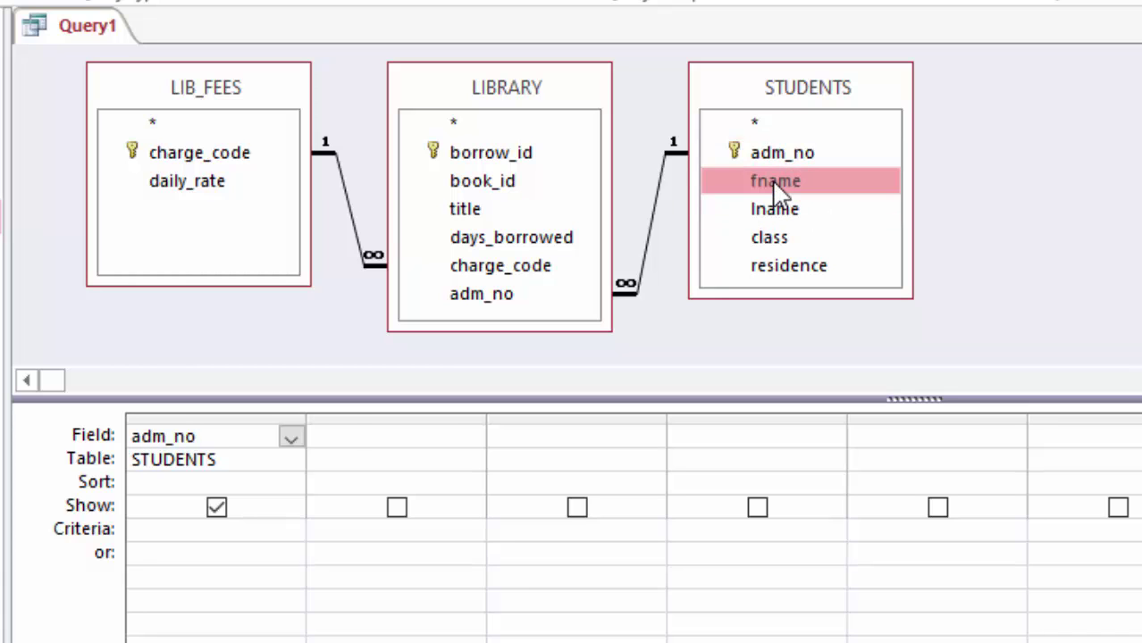
{"action": "double_click", "coordinate": [776, 186]}
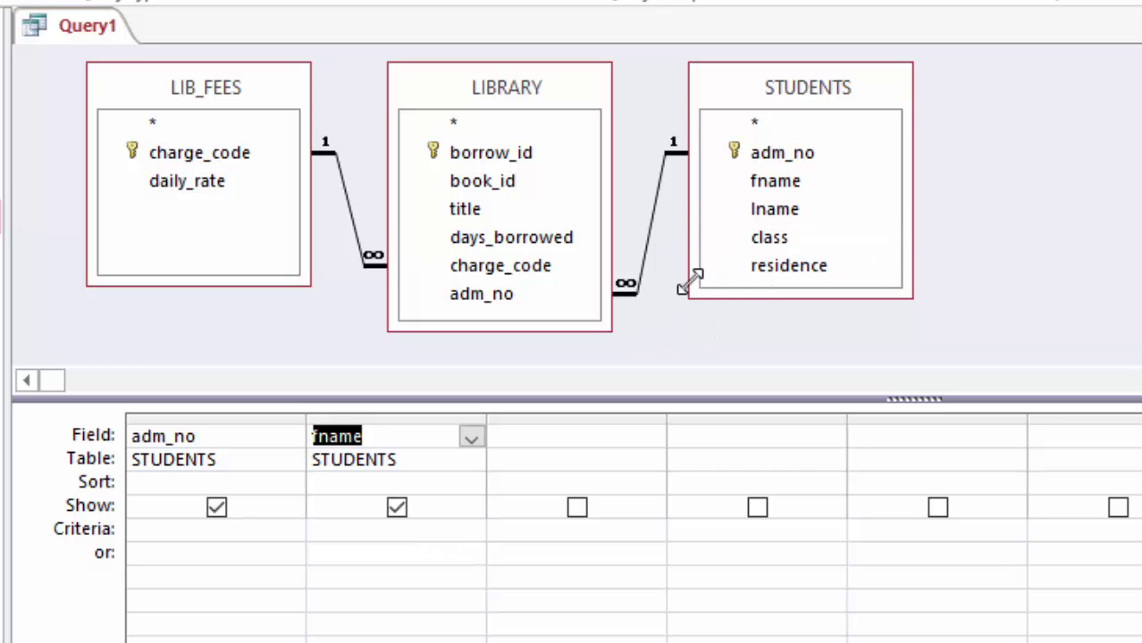
{"action": "double_click", "coordinate": [773, 239]}
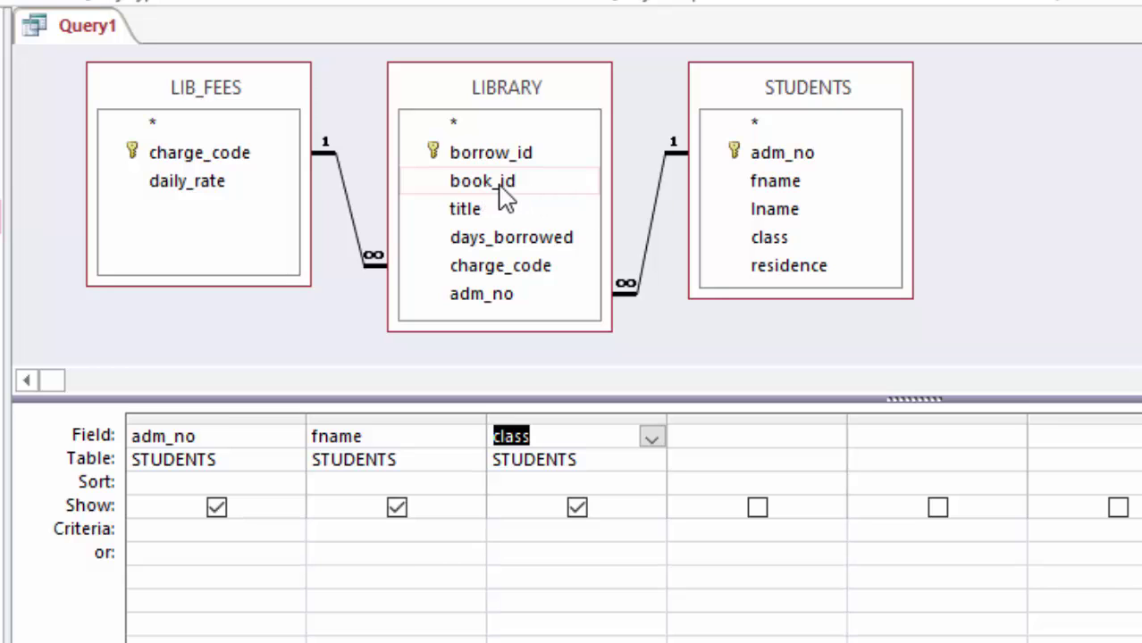
Add book_id, title and days_borrowed from LIBRARY and daily_rate from LIB_FEES
{"action": "left_click_drag", "start_coordinate": [489, 186], "coordinate": [706, 436]}
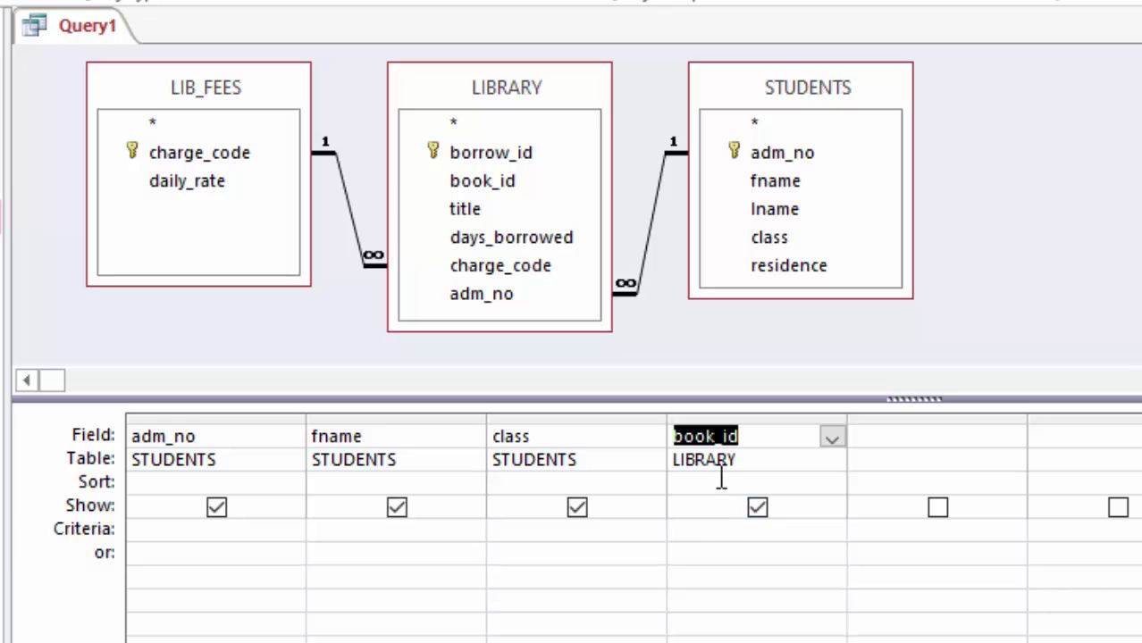
{"action": "left_click", "coordinate": [468, 217]}
{"action": "double_click", "coordinate": [468, 217]}
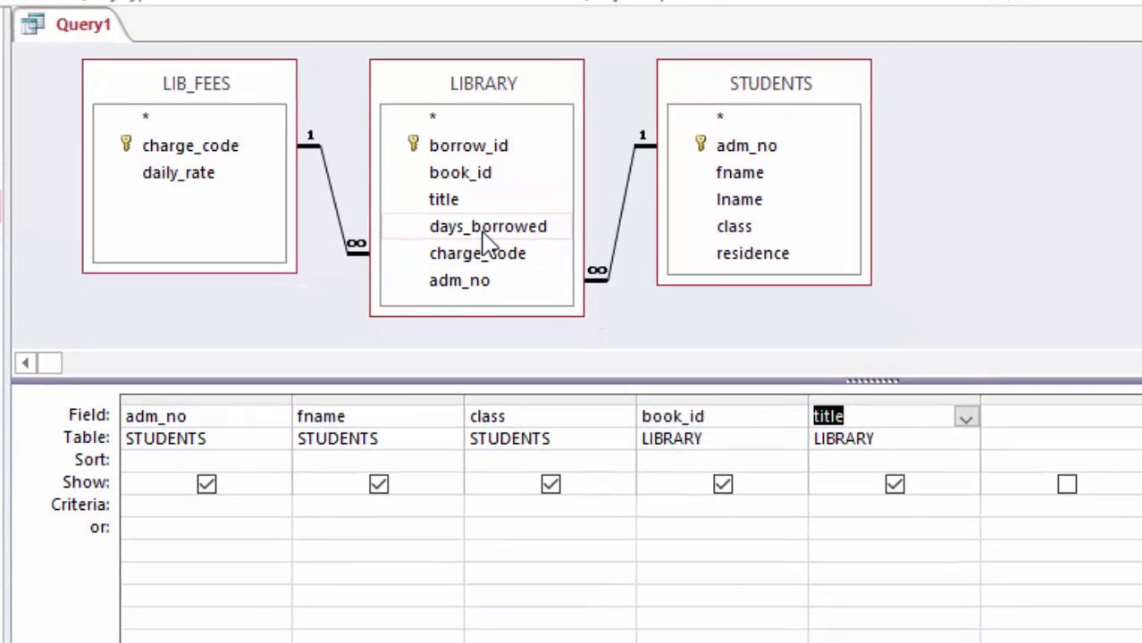
{"action": "left_click", "coordinate": [483, 231]}
{"action": "double_click", "coordinate": [483, 231]}
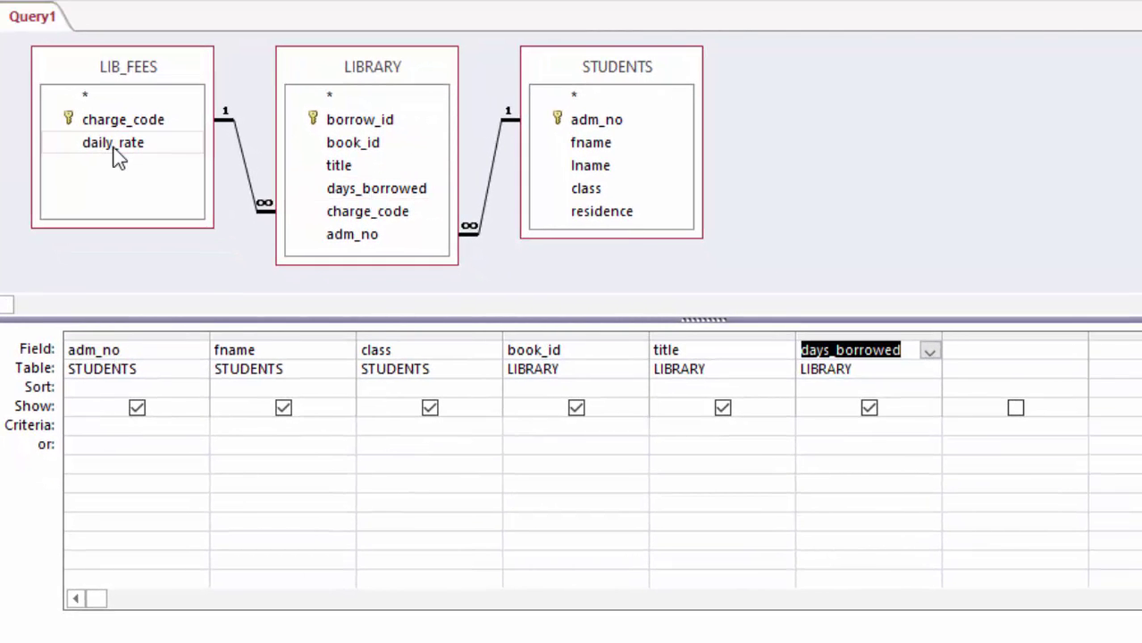
{"action": "left_click", "coordinate": [114, 148]}
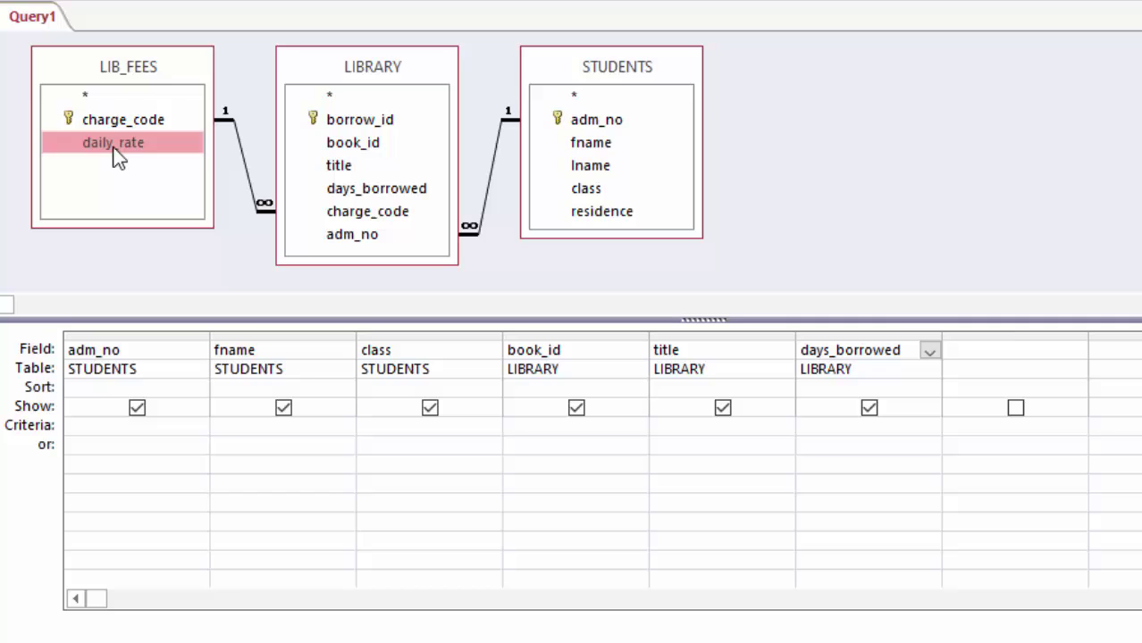
{"action": "double_click", "coordinate": [114, 148]}
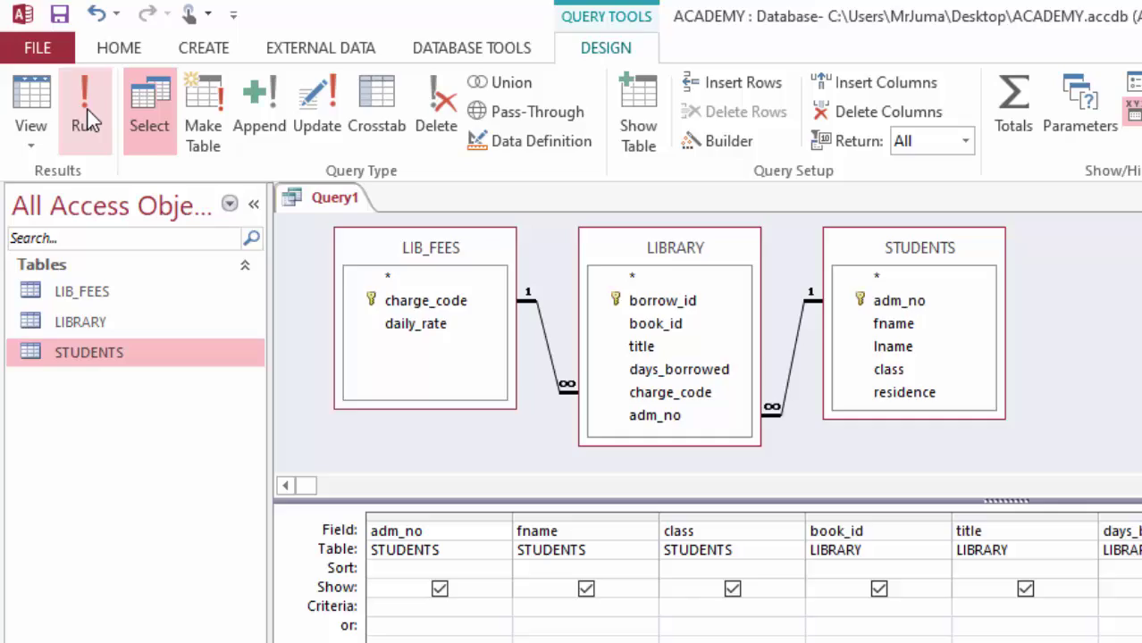
Run the query and adjust the title, days_borrowed and daily_rate column widths in the results
{"action": "left_click", "coordinate": [86, 121]}
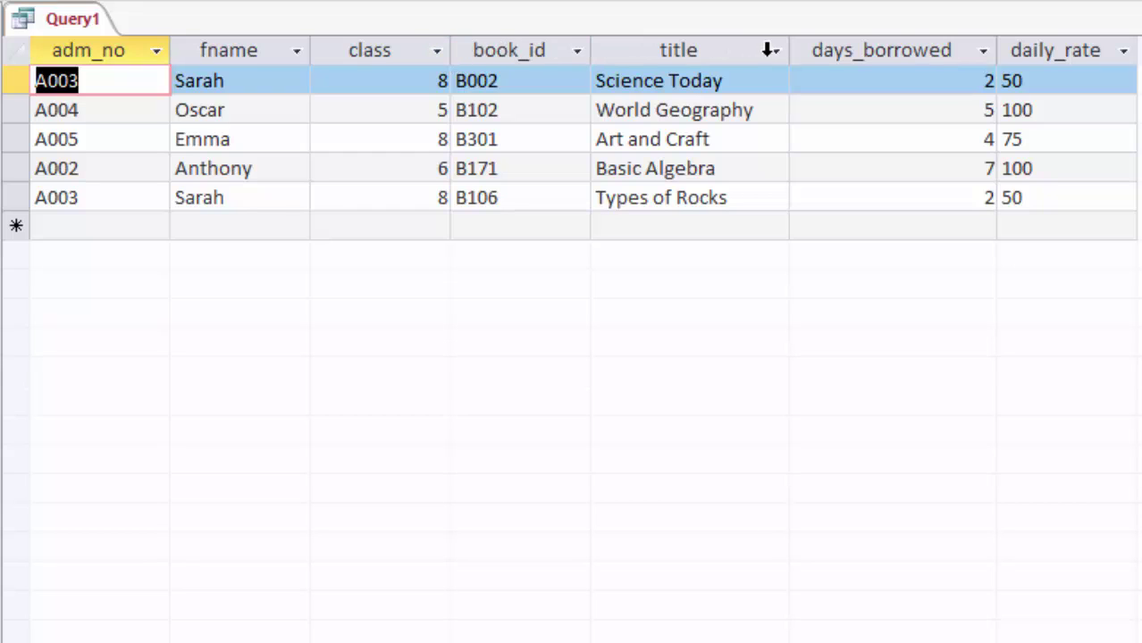
{"action": "left_click_drag", "start_coordinate": [789, 49], "coordinate": [803, 49]}
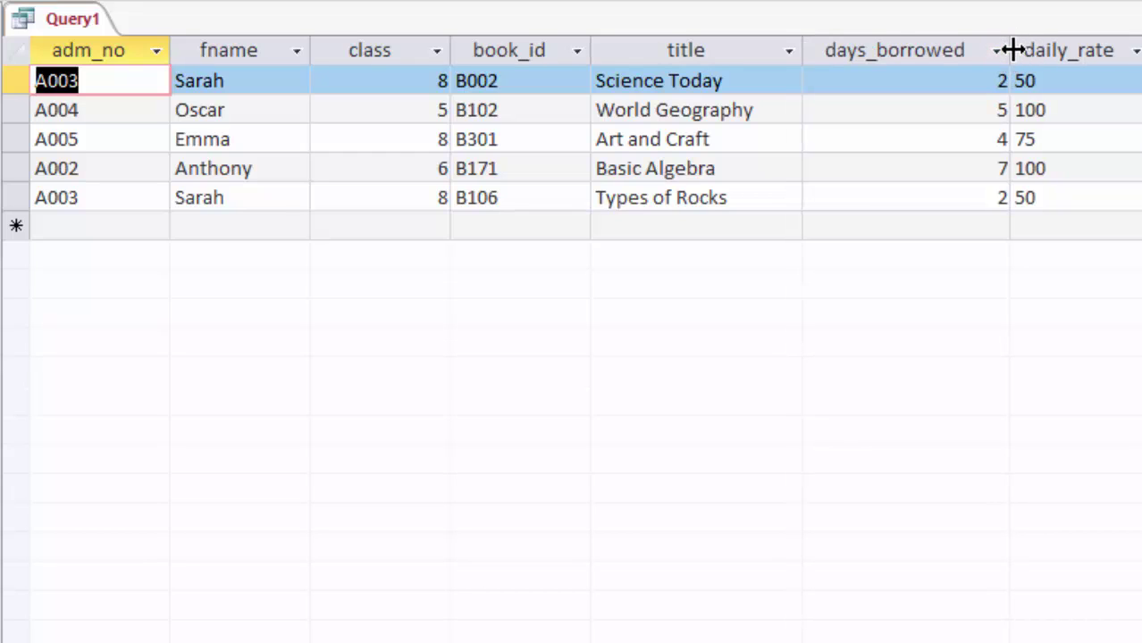
{"action": "left_click_drag", "start_coordinate": [1010, 49], "coordinate": [998, 49]}
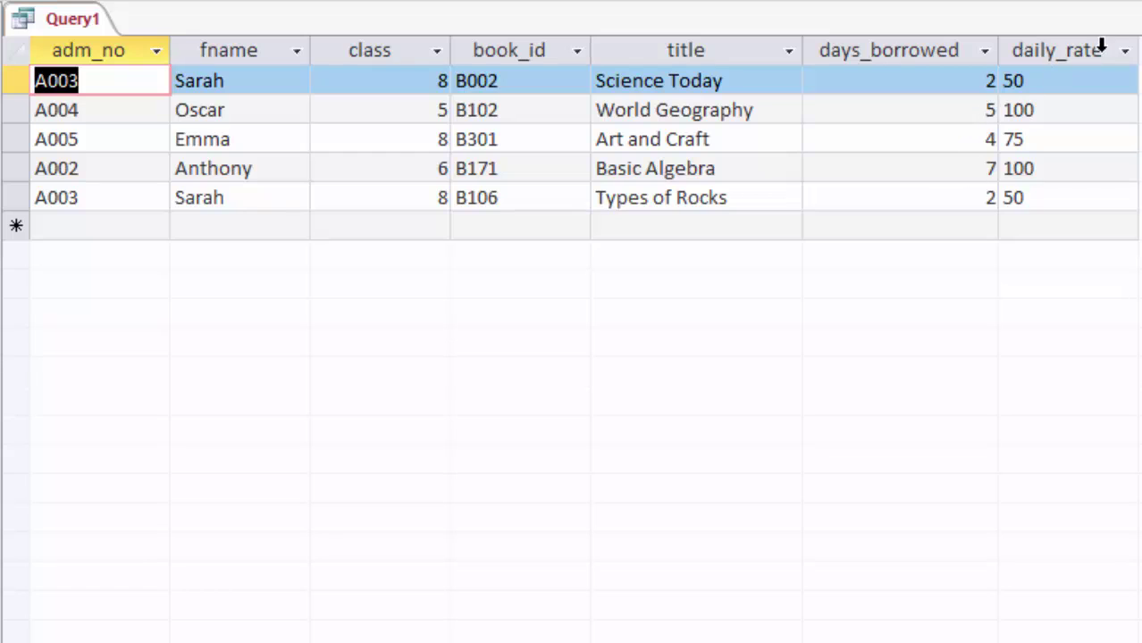
{"action": "left_click_drag", "start_coordinate": [1133, 44], "coordinate": [1139, 44]}
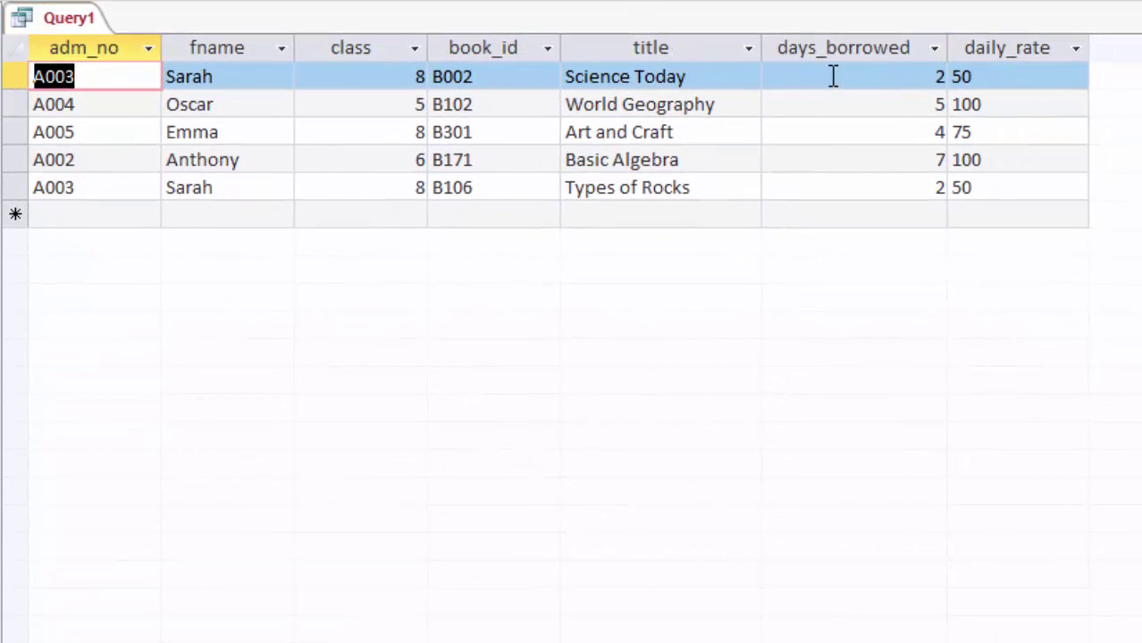
{"action": "left_click", "coordinate": [842, 75]}
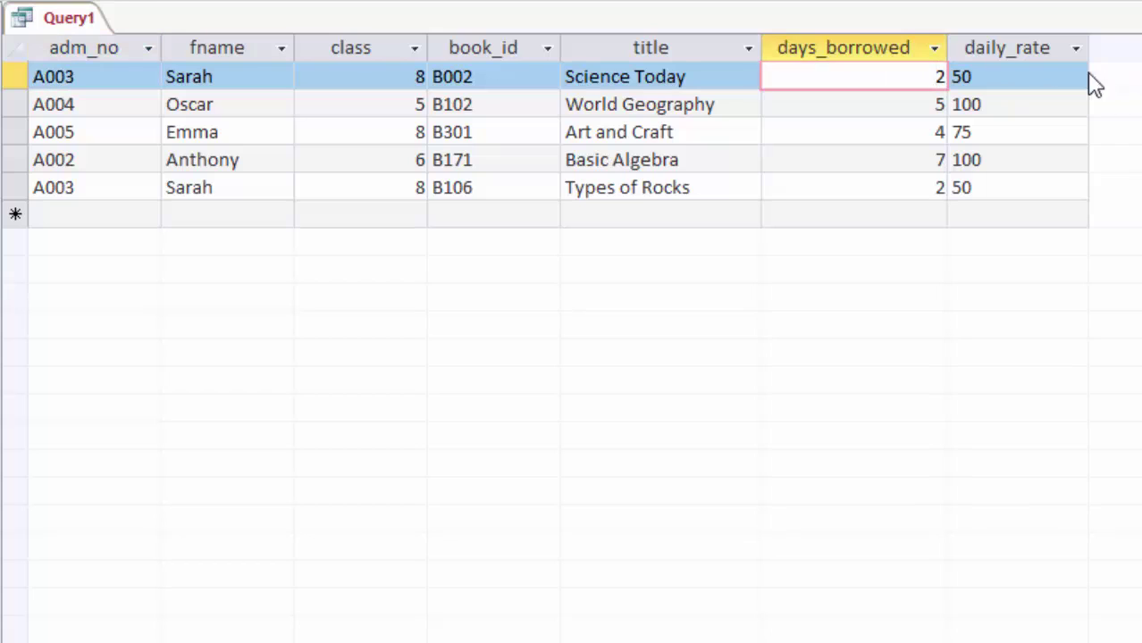
{"action": "left_click", "coordinate": [990, 76]}
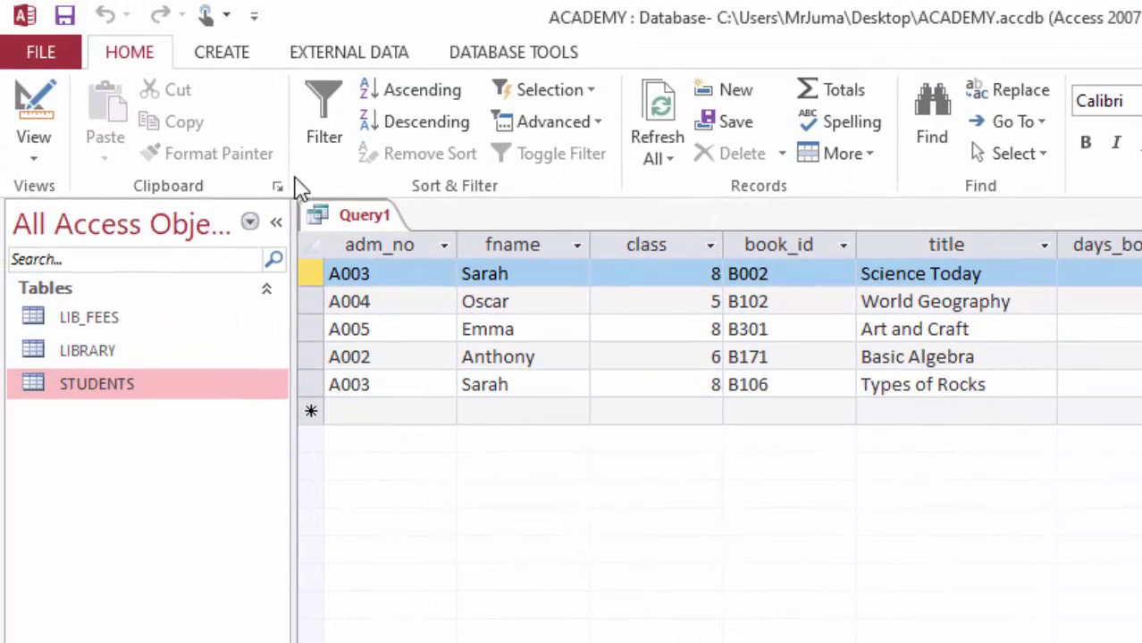
Switch Query1 back to Design View and open the Zoom box for the next empty Field cell
{"action": "left_click", "coordinate": [36, 159]}
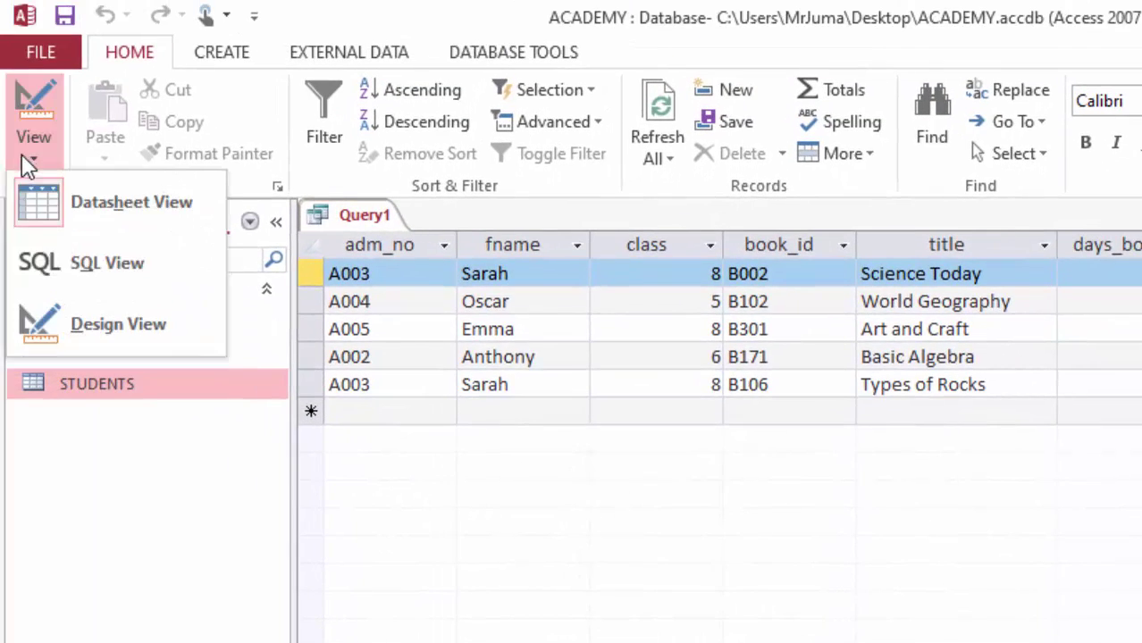
{"action": "left_click", "coordinate": [61, 323]}
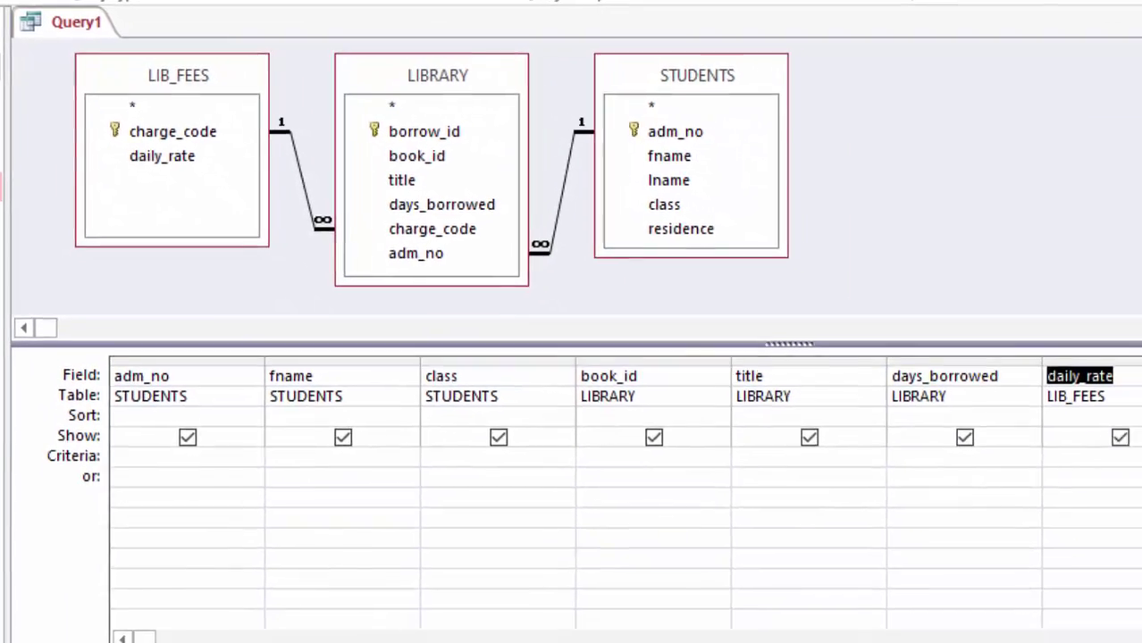
{"action": "left_click", "coordinate": [1141, 407]}
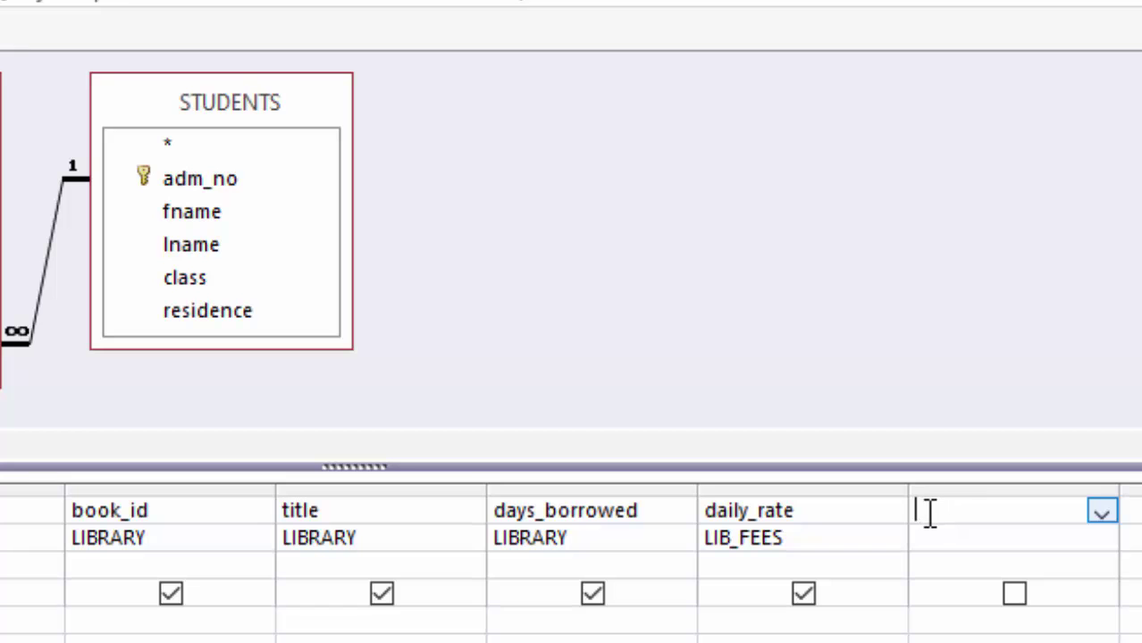
{"action": "right_click", "coordinate": [938, 512]}
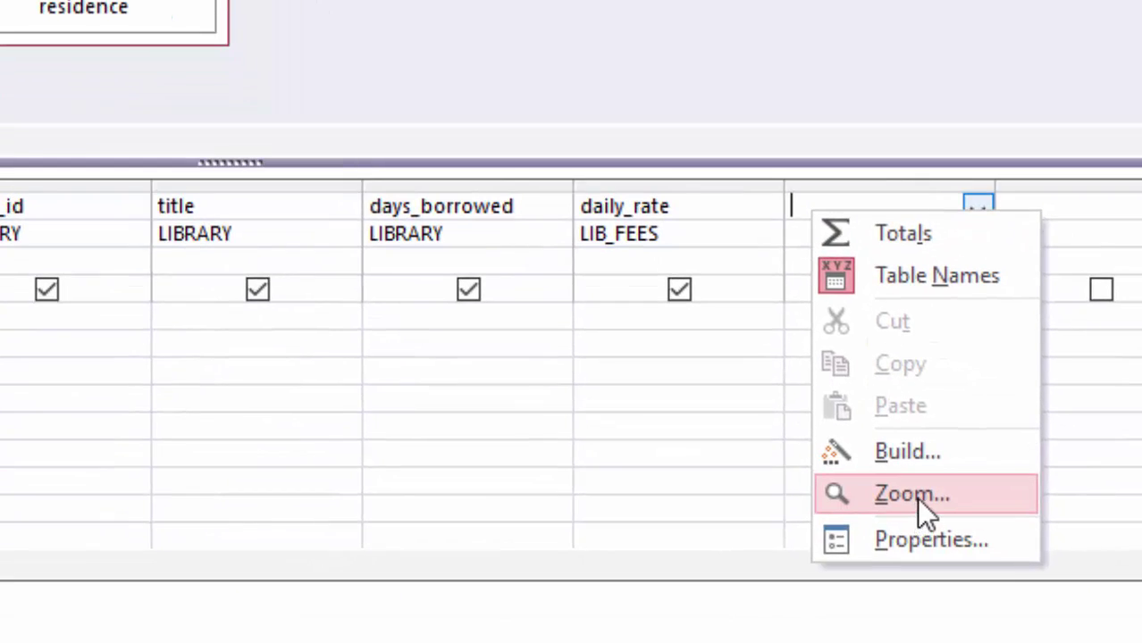
{"action": "left_click", "coordinate": [1040, 642]}
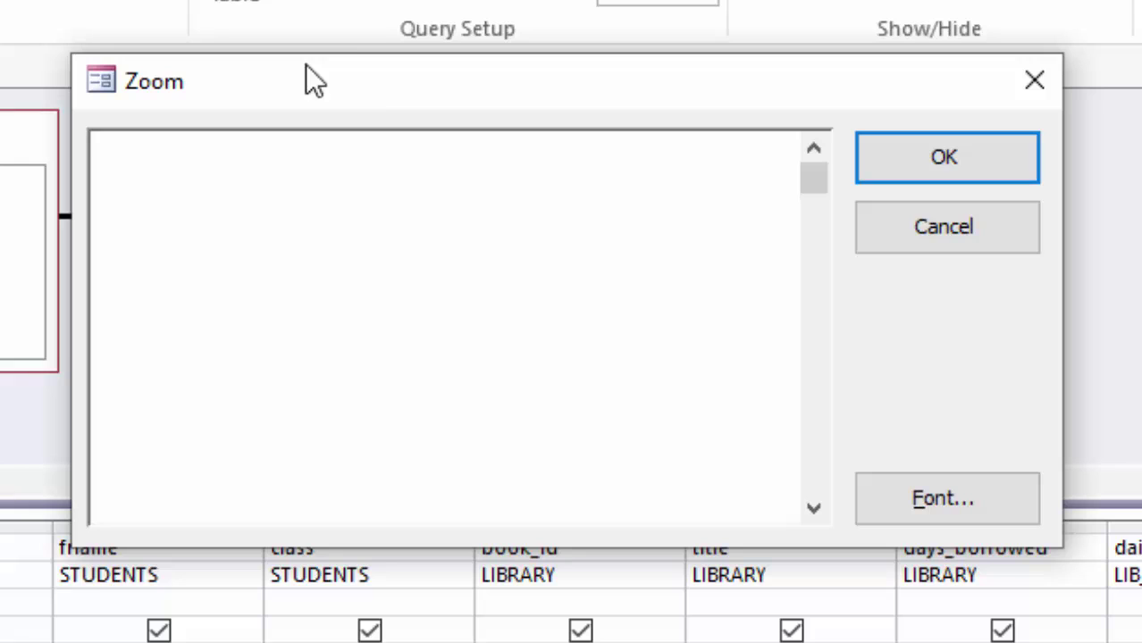
Enter lib_charge:days_borrowed*daily_rate as a new field, run the query, and widen the lib_charge column
{"action": "left_click_drag", "start_coordinate": [367, 75], "coordinate": [364, 27]}
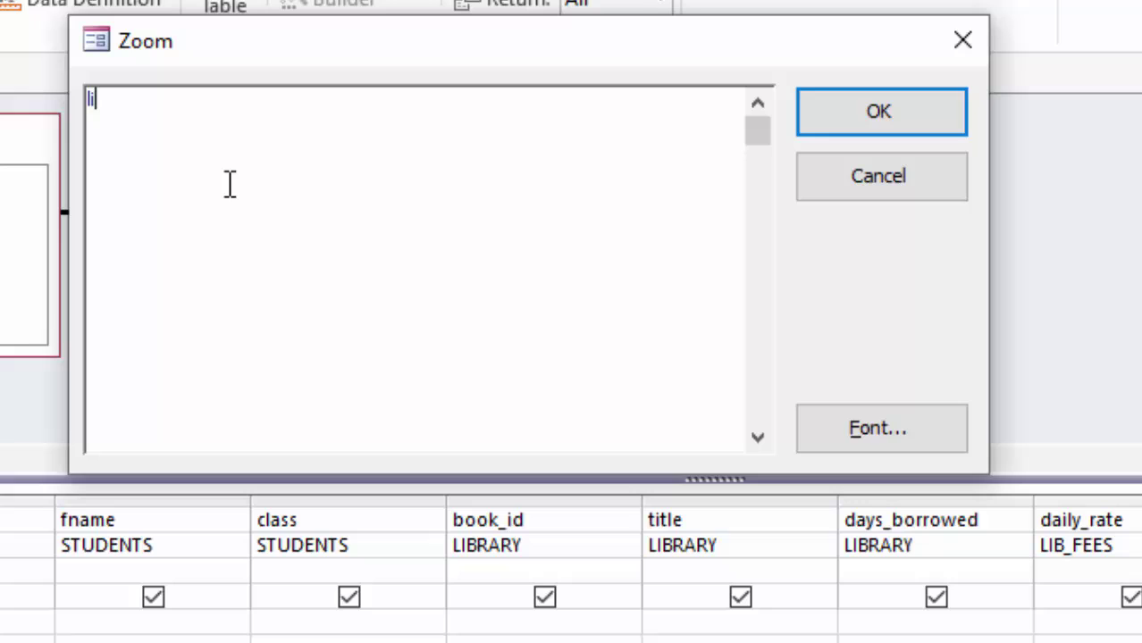
{"action": "type", "text": "b_charge:"}
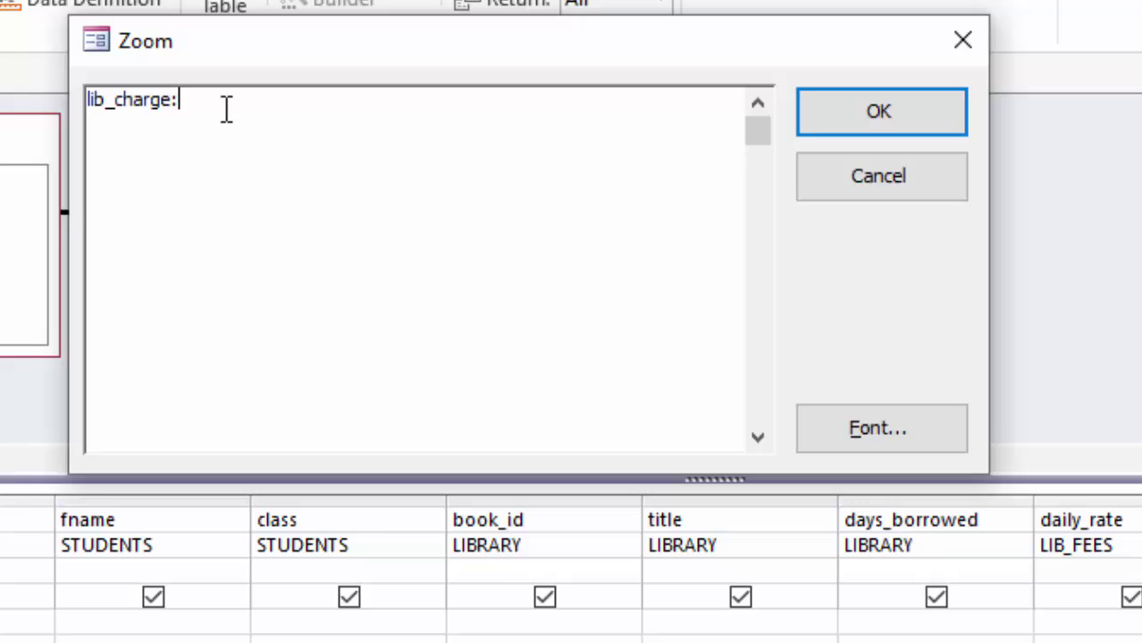
{"action": "type", "text": "days"}
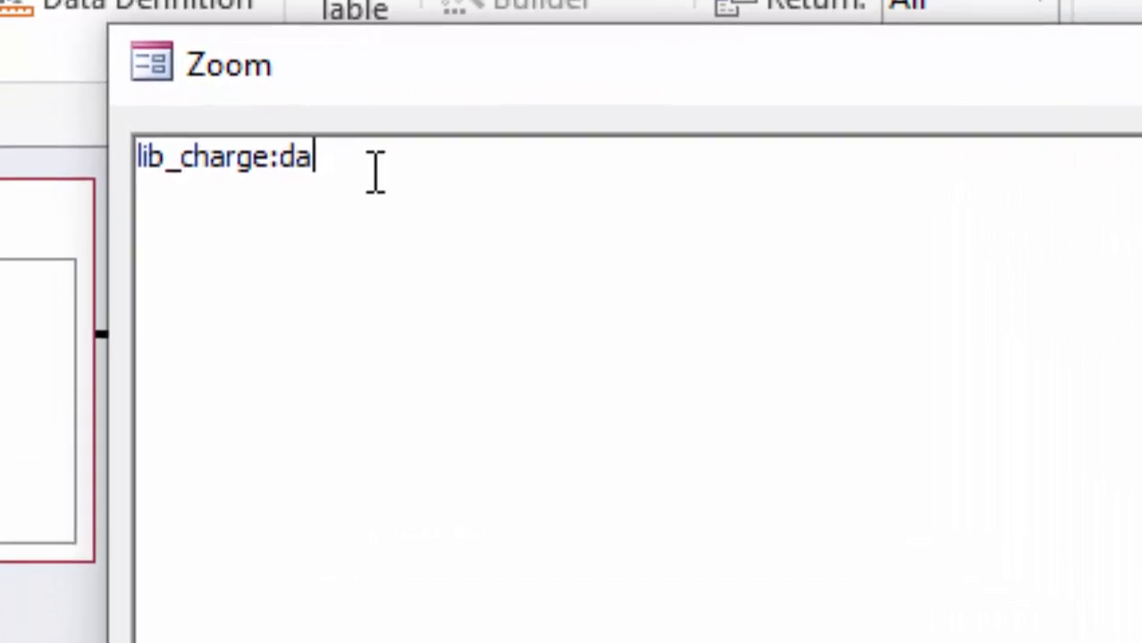
{"action": "type", "text": "_"}
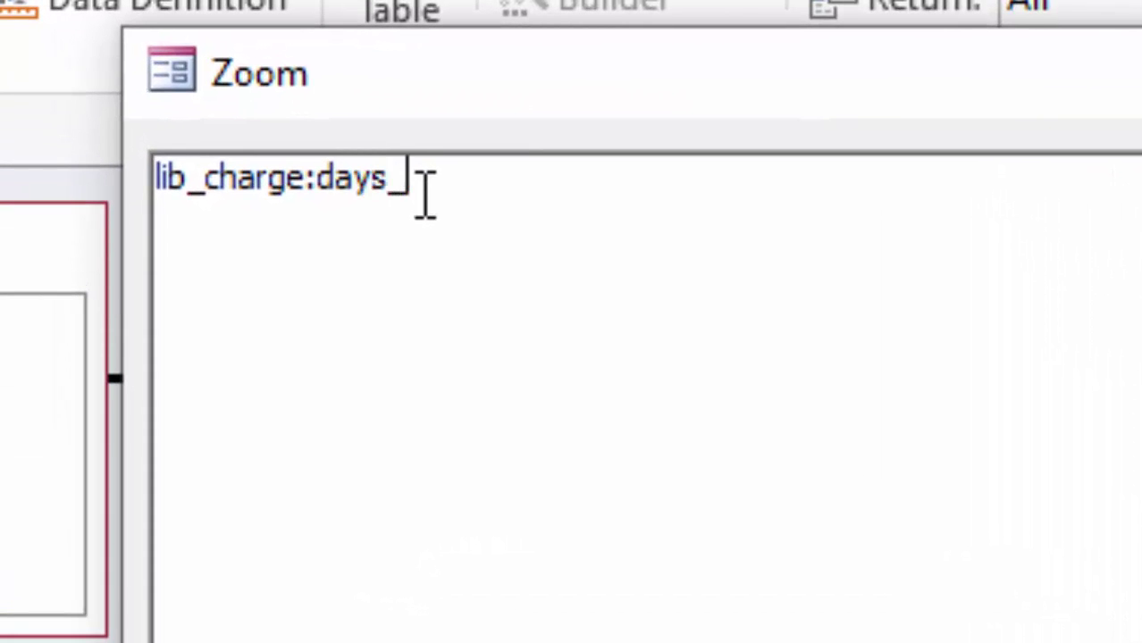
{"action": "type", "text": "borrowed"}
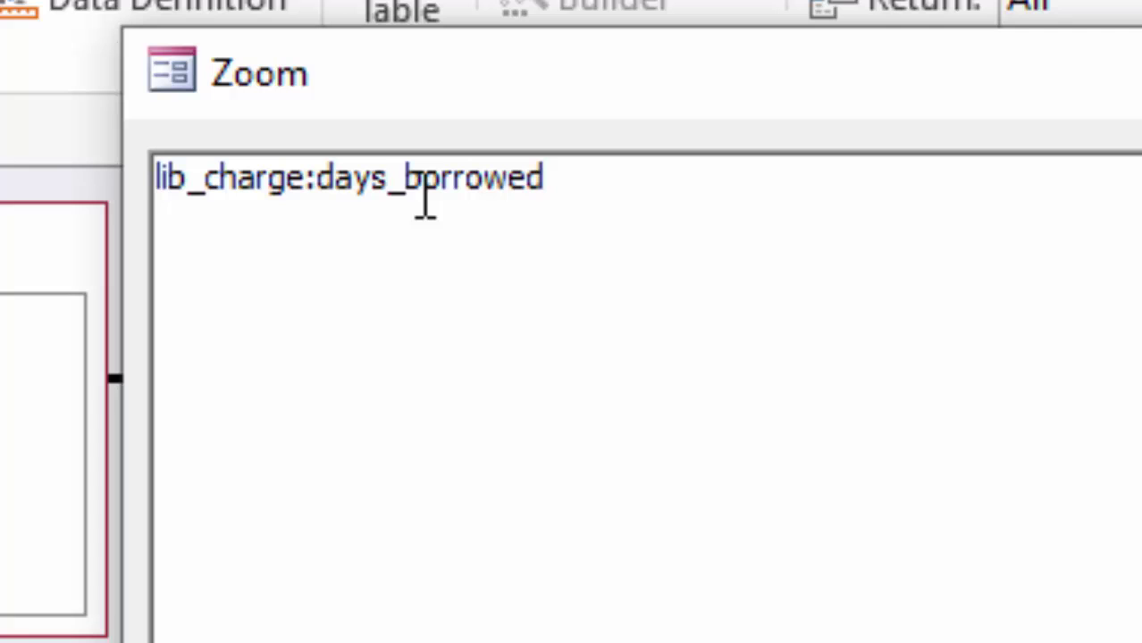
{"action": "type", "text": "*"}
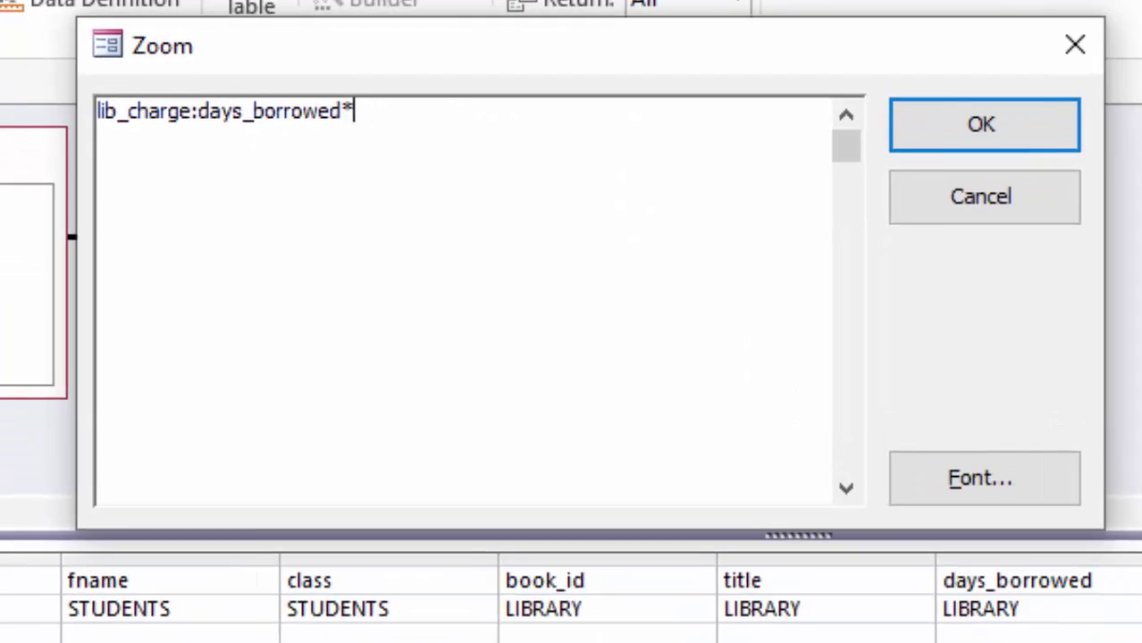
{"action": "type", "text": "da"}
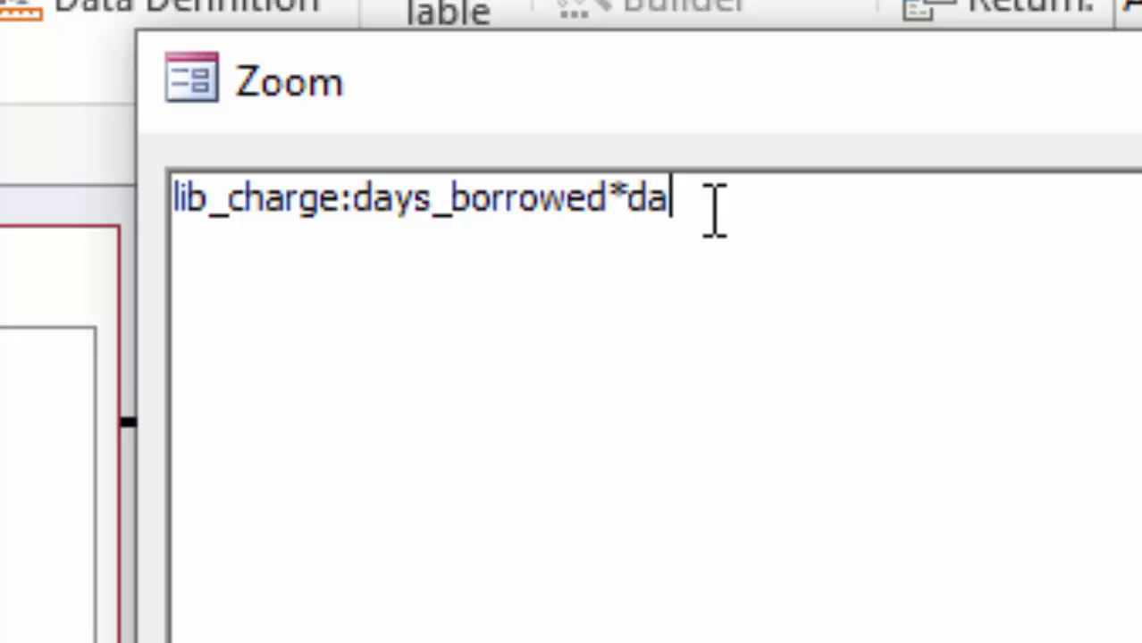
{"action": "type", "text": "il"}
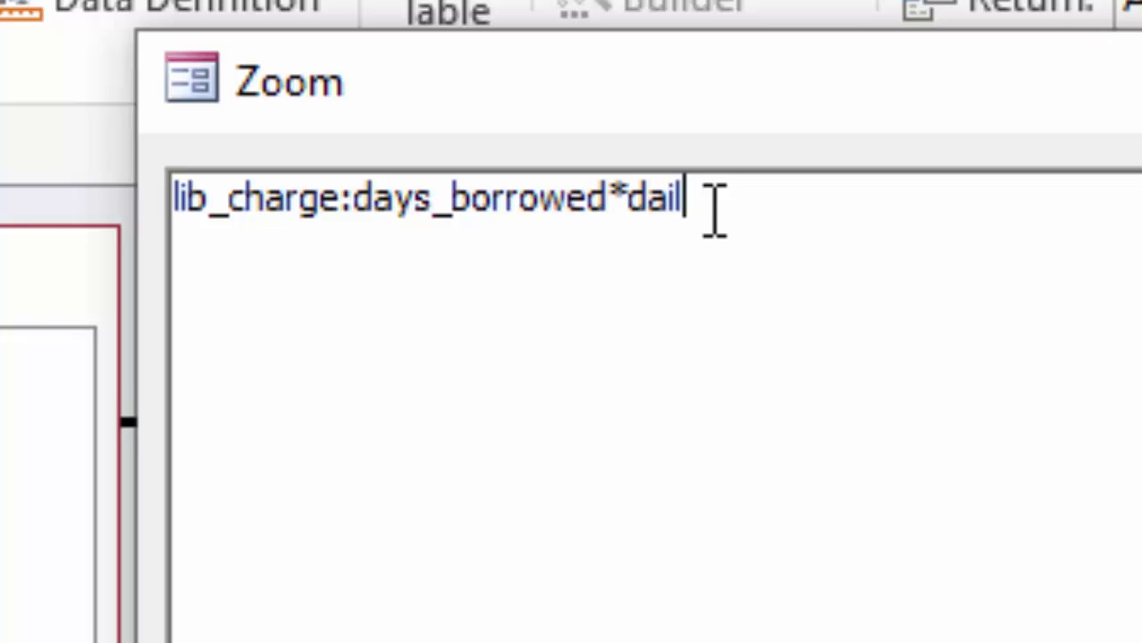
{"action": "type", "text": "y_rate"}
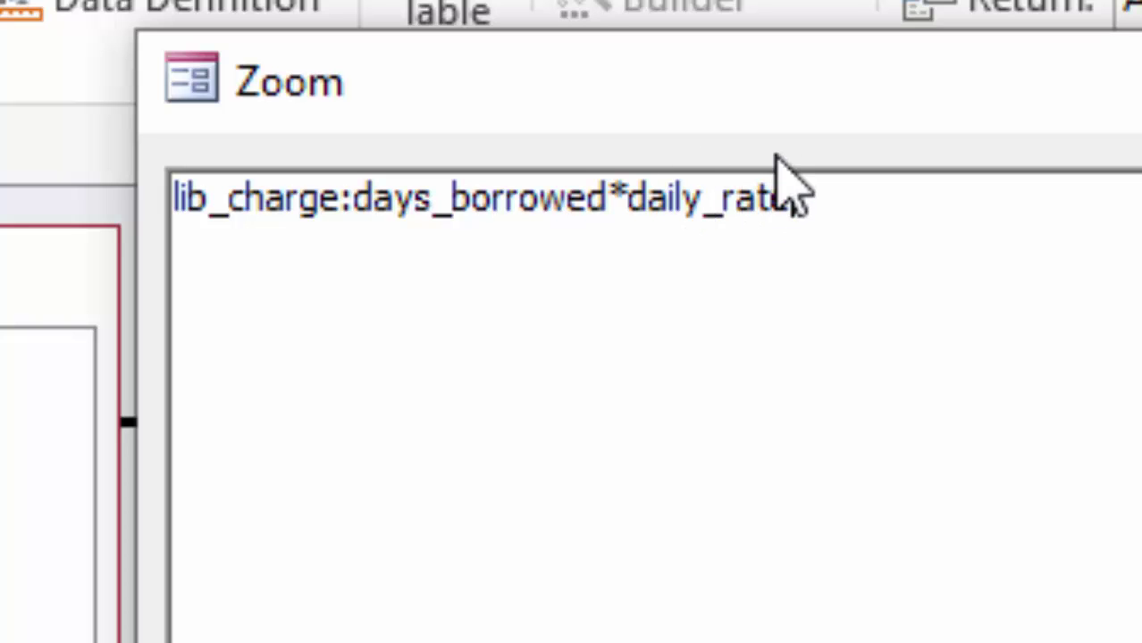
{"action": "left_click_drag", "start_coordinate": [856, 204], "coordinate": [24, 170]}
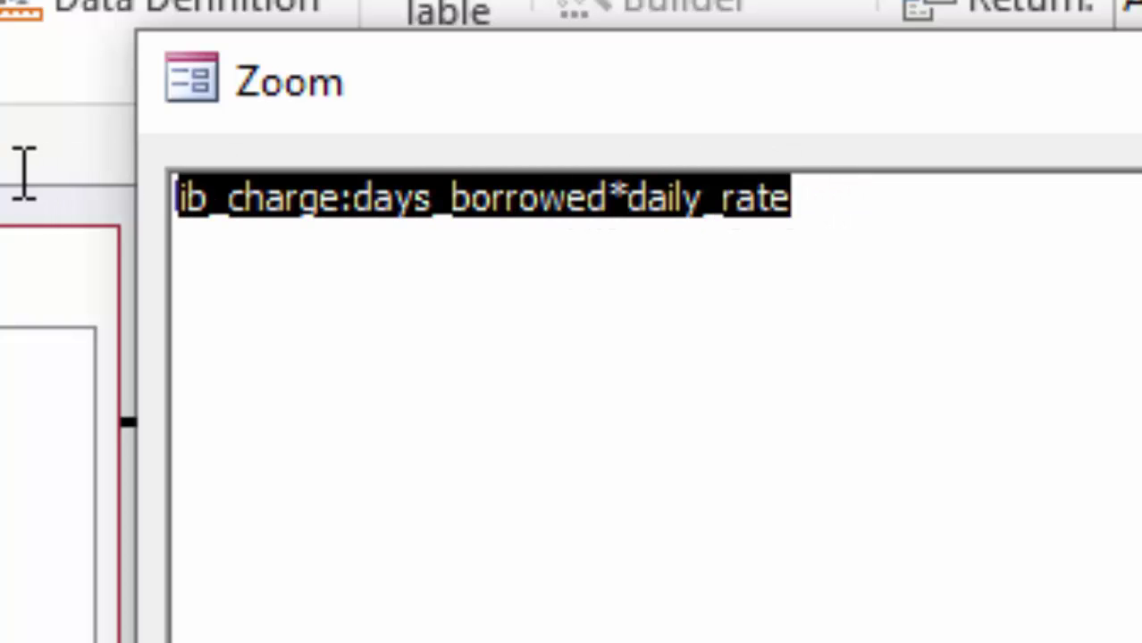
{"action": "left_click", "coordinate": [969, 225]}
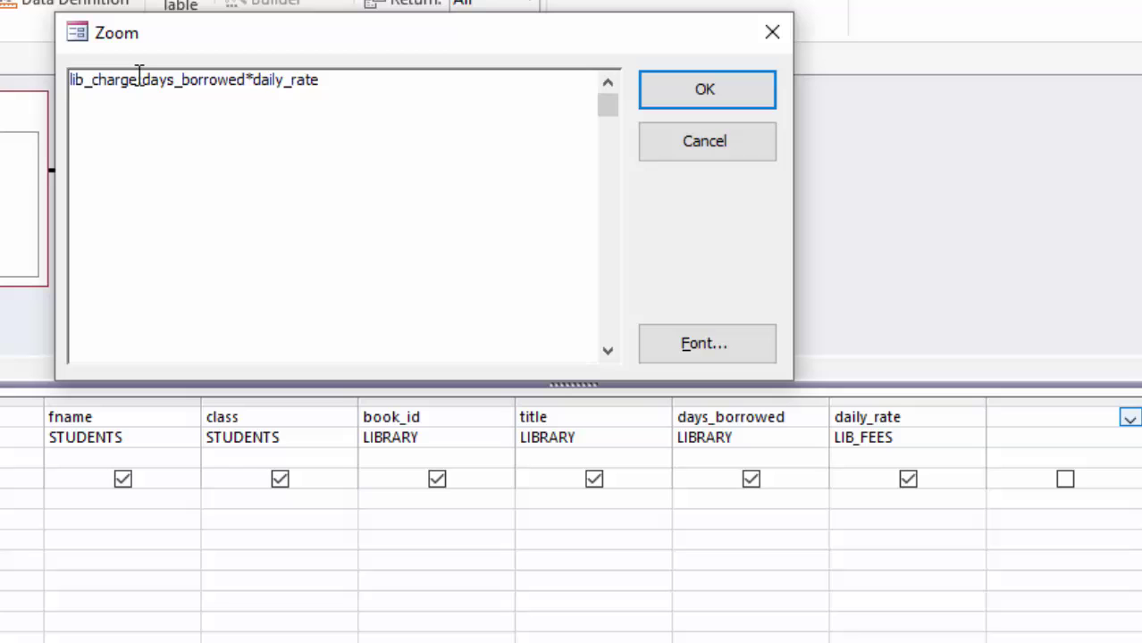
{"action": "left_click_drag", "start_coordinate": [138, 80], "coordinate": [25, 73]}
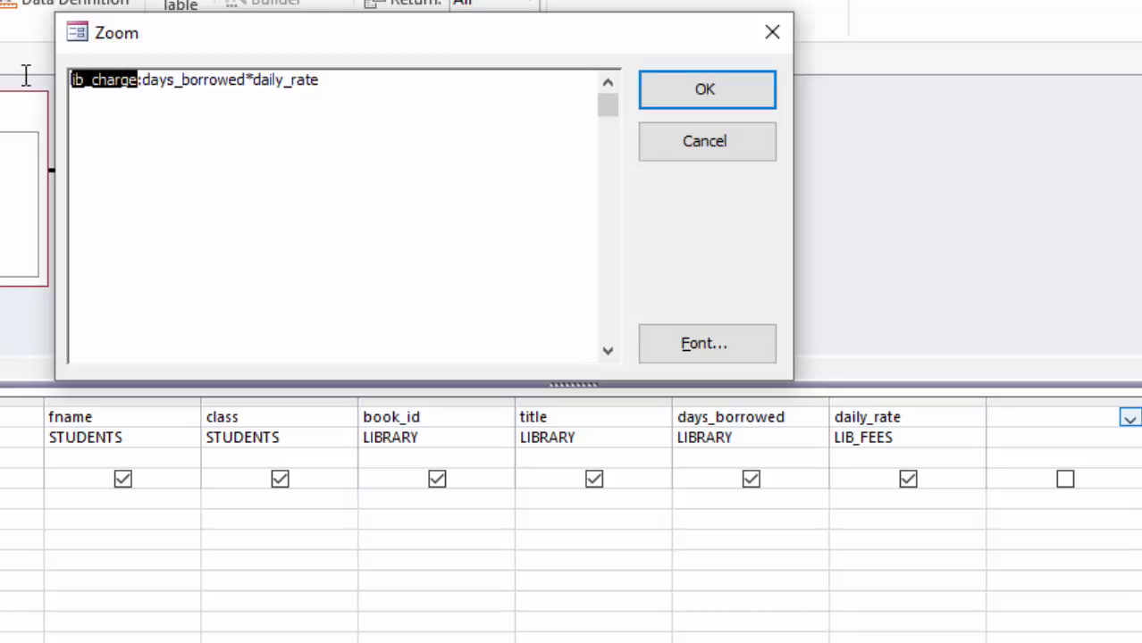
{"action": "left_click", "coordinate": [706, 90]}
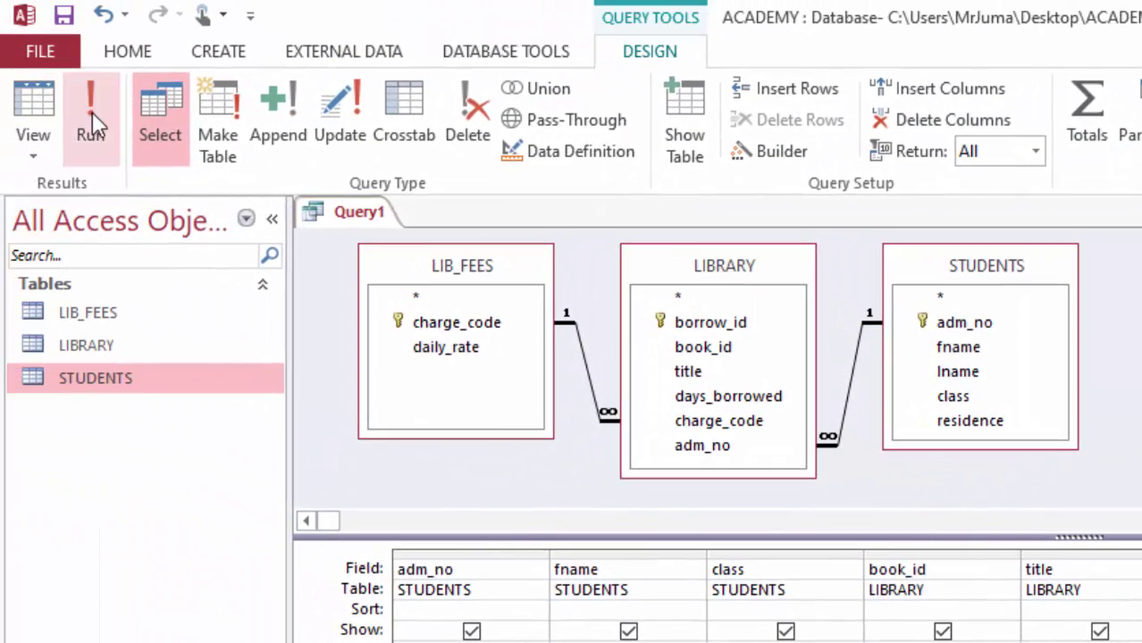
{"action": "left_click", "coordinate": [92, 112]}
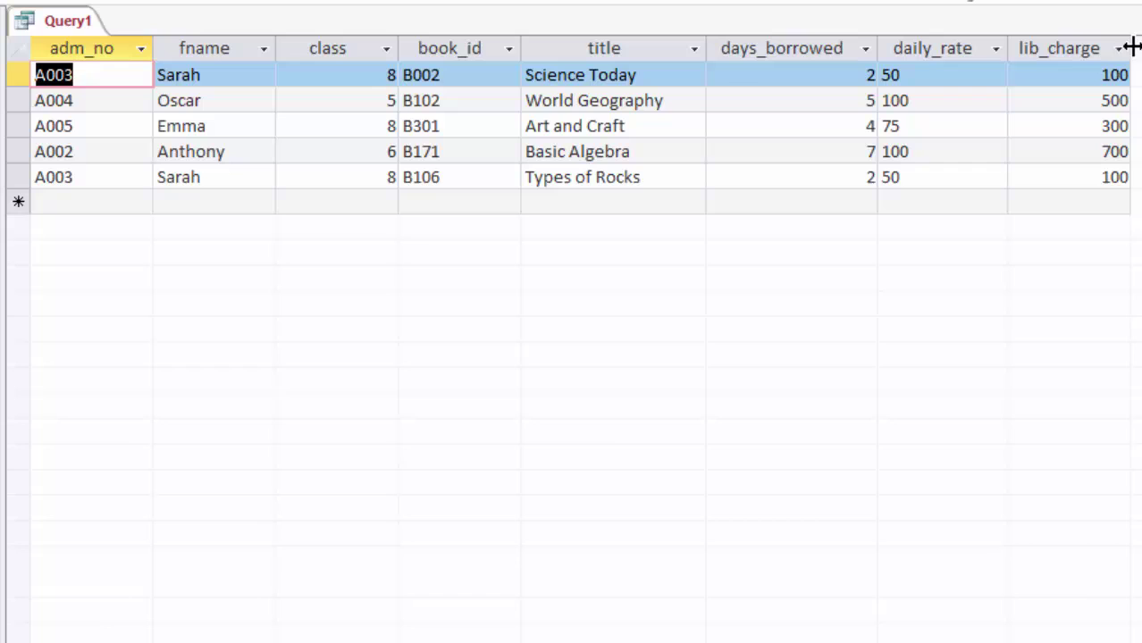
{"action": "left_click_drag", "start_coordinate": [1131, 48], "coordinate": [1140, 47]}
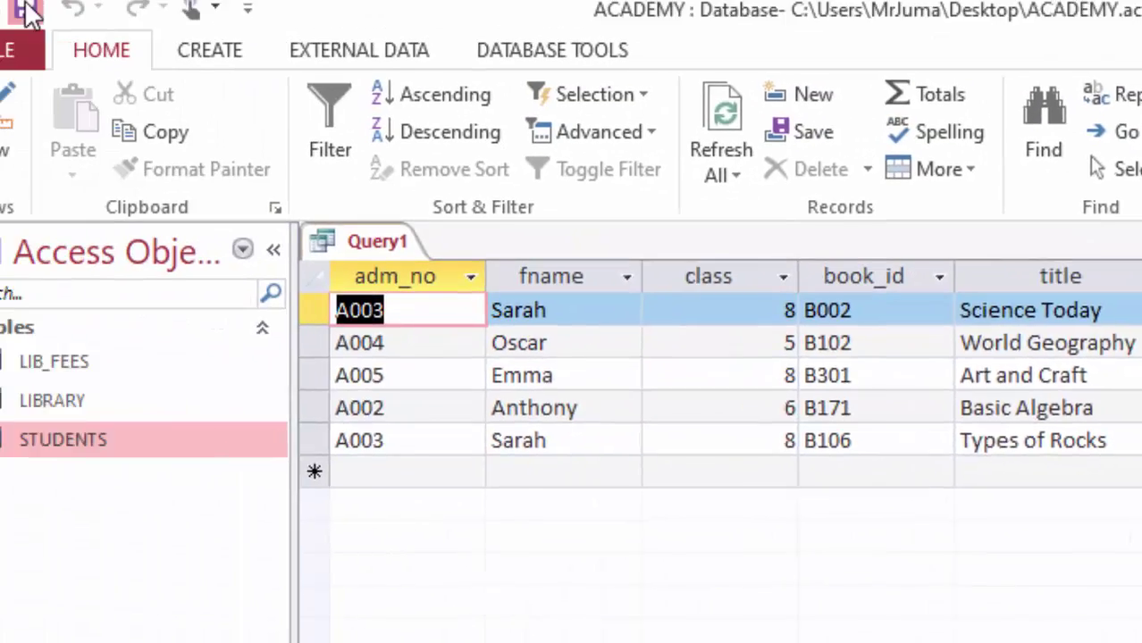
Save the query under the name Lib_Charge_Q
{"action": "key", "text": "ctrl+s"}
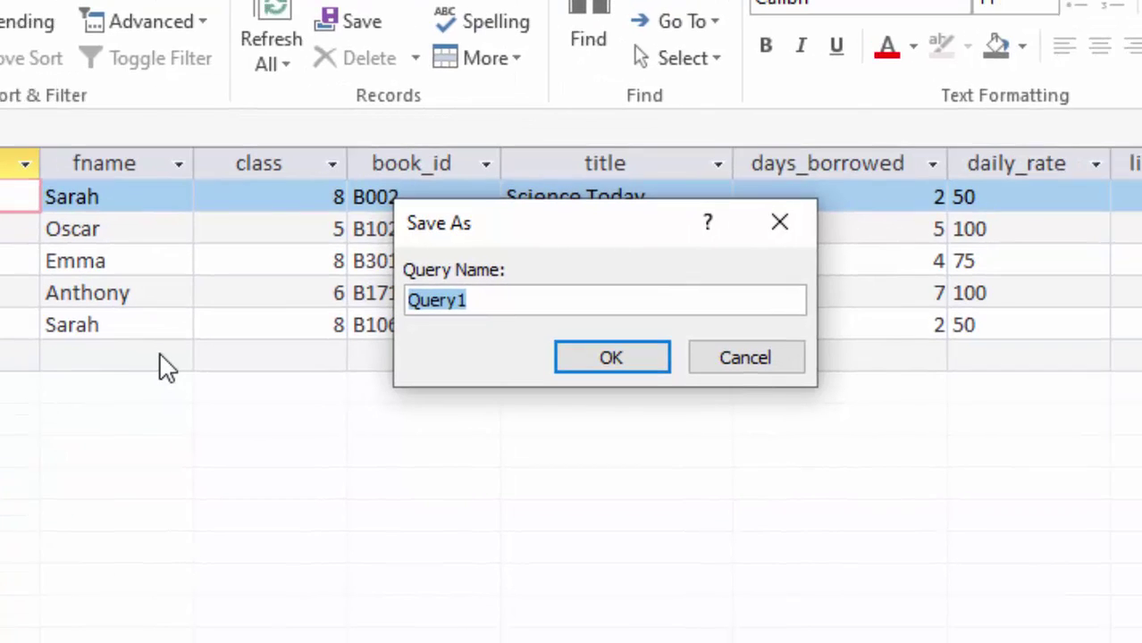
{"action": "type", "text": "Lib"}
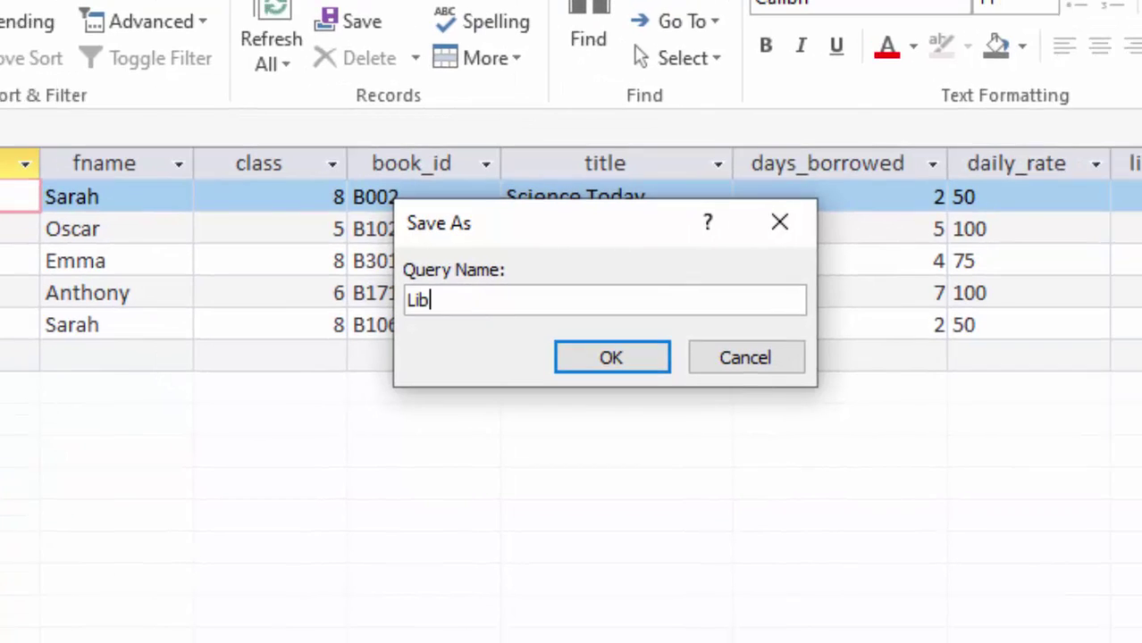
{"action": "type", "text": "_Charge_"}
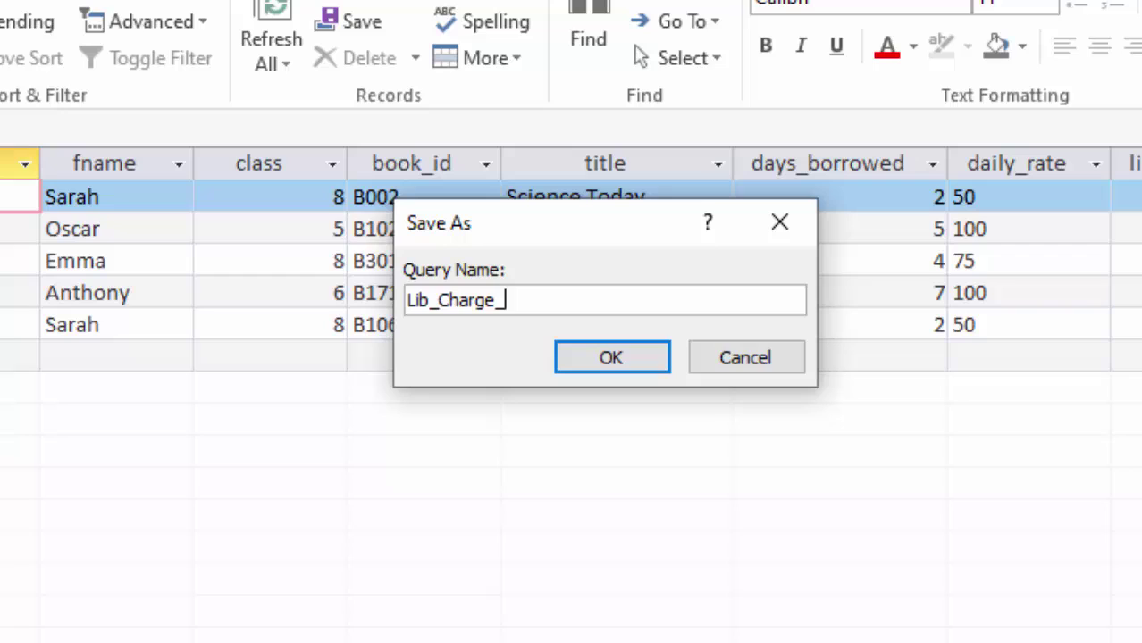
{"action": "type", "text": "Q"}
{"action": "left_click", "coordinate": [607, 362]}
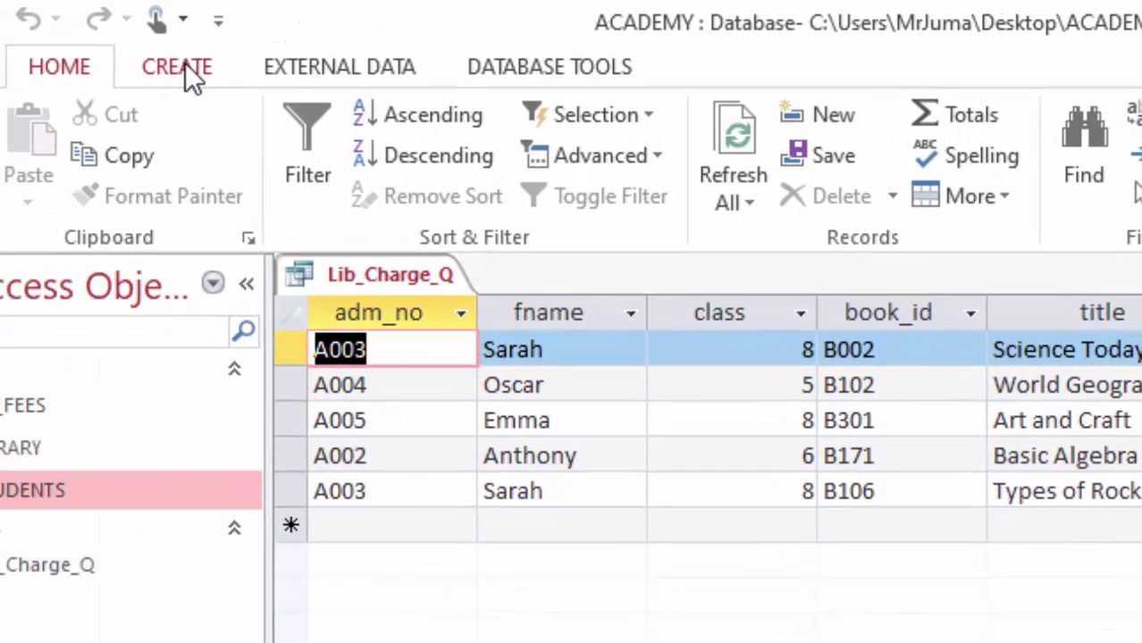
Create a report from Lib_Charge_Q and narrow its adm_no, fname, class, book_id and title columns
{"action": "left_click", "coordinate": [193, 64]}
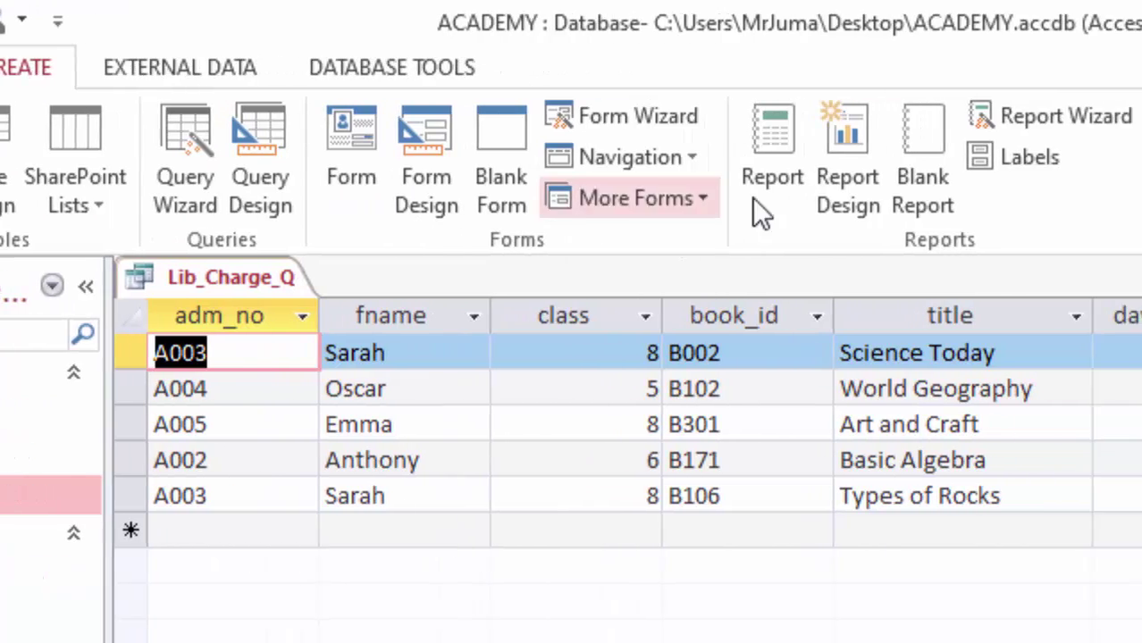
{"action": "left_click", "coordinate": [689, 174]}
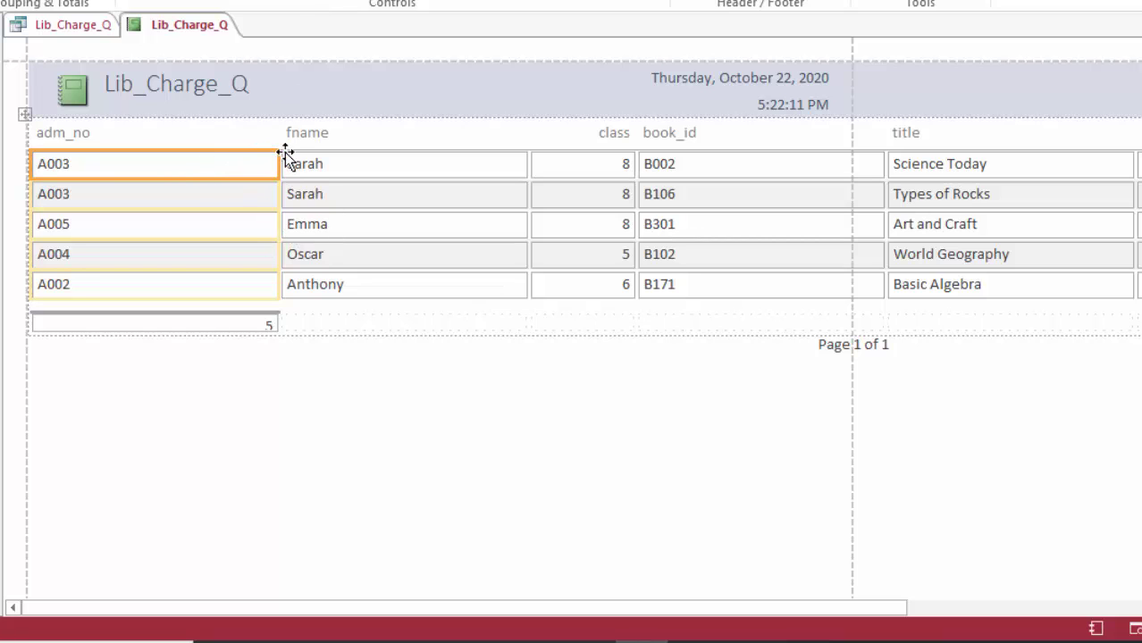
{"action": "left_click_drag", "start_coordinate": [276, 162], "coordinate": [102, 161]}
{"action": "left_click", "coordinate": [307, 167]}
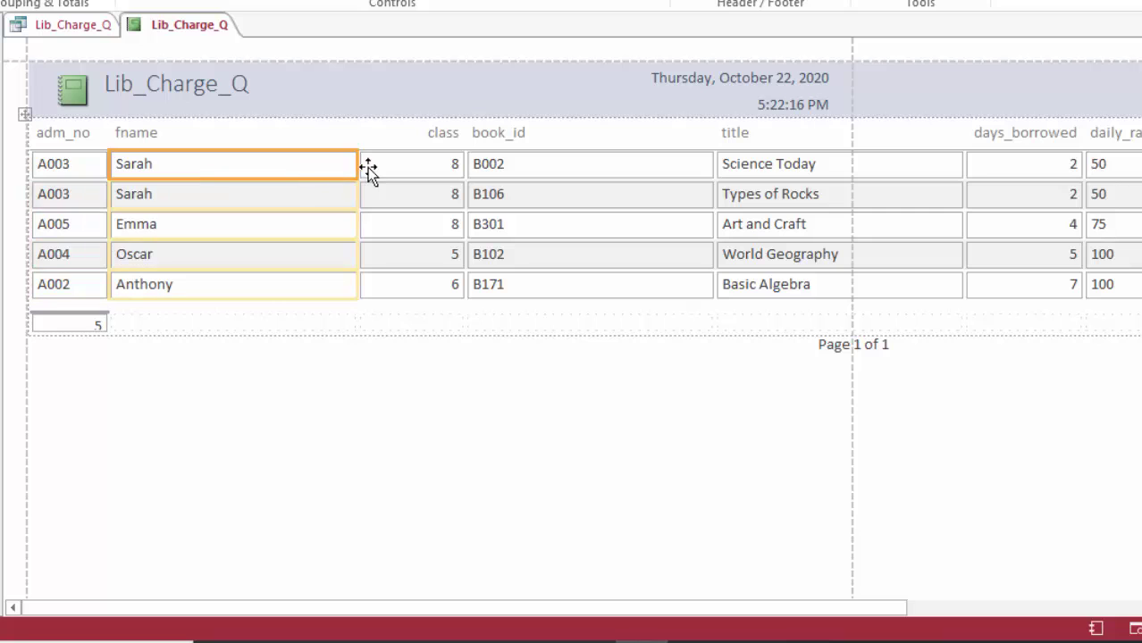
{"action": "left_click_drag", "start_coordinate": [357, 164], "coordinate": [203, 165]}
{"action": "left_click", "coordinate": [238, 166]}
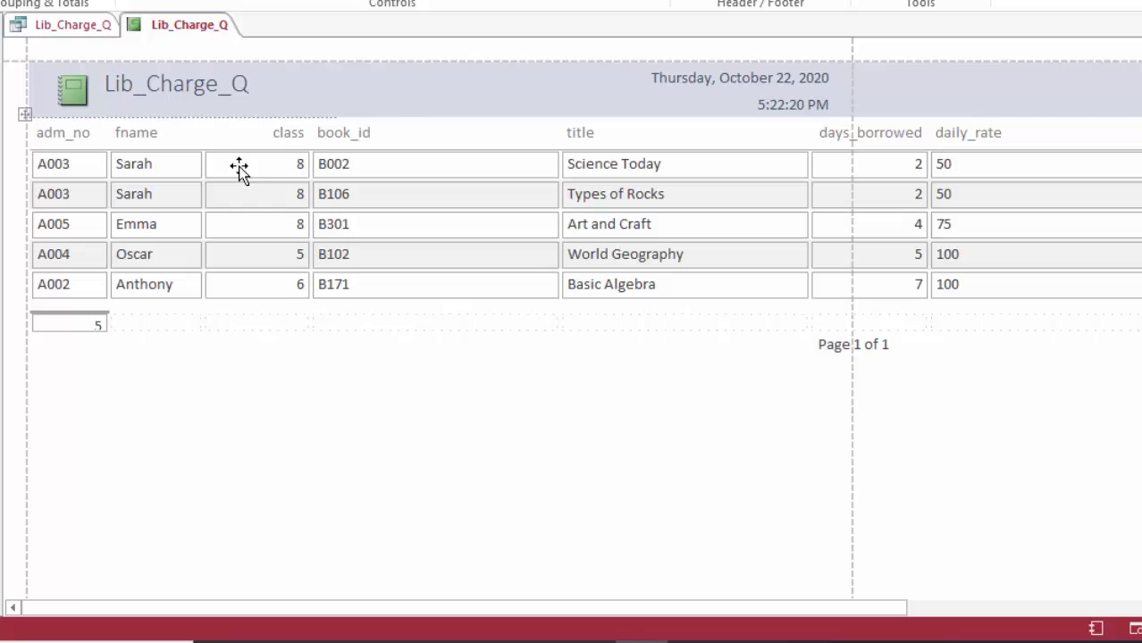
{"action": "left_click_drag", "start_coordinate": [308, 164], "coordinate": [276, 165]}
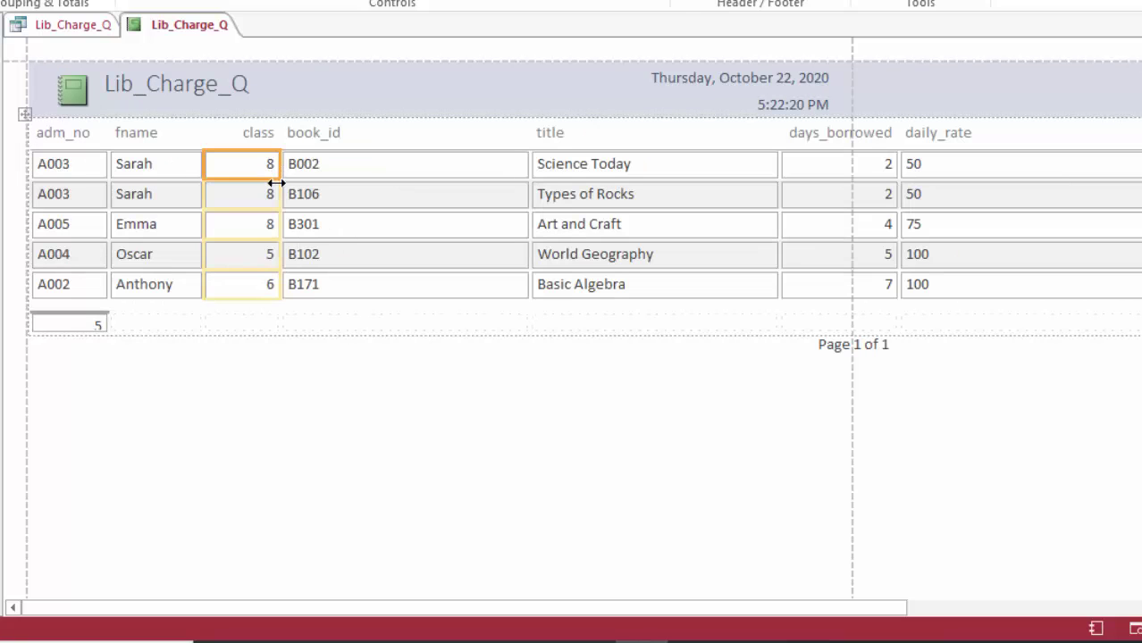
{"action": "left_click", "coordinate": [379, 170]}
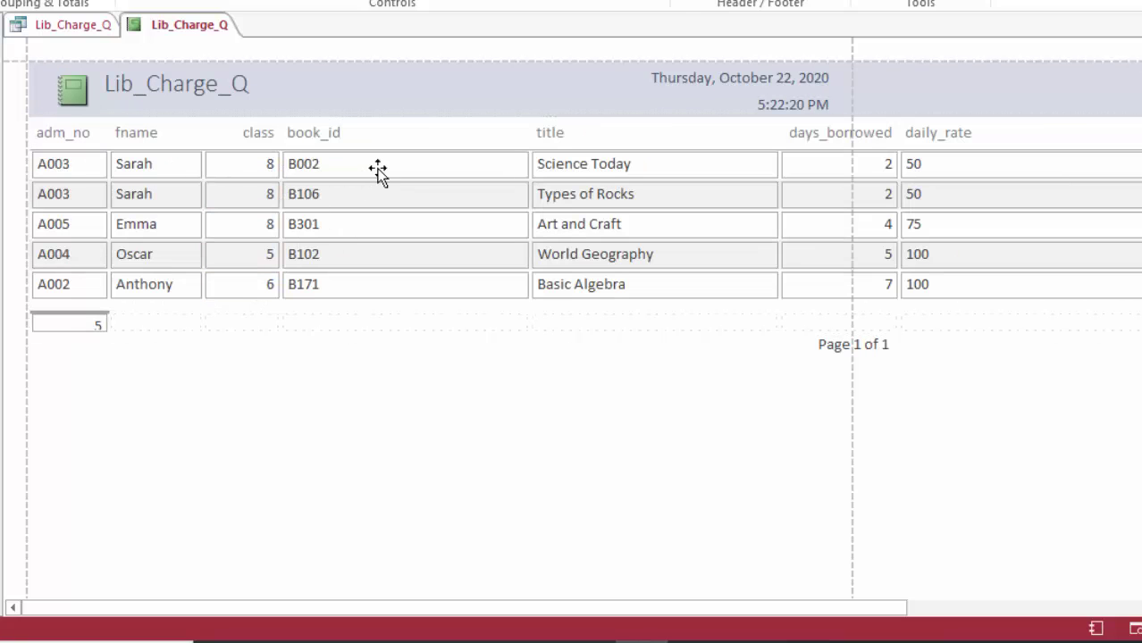
{"action": "left_click_drag", "start_coordinate": [528, 162], "coordinate": [362, 162]}
{"action": "left_click", "coordinate": [512, 167]}
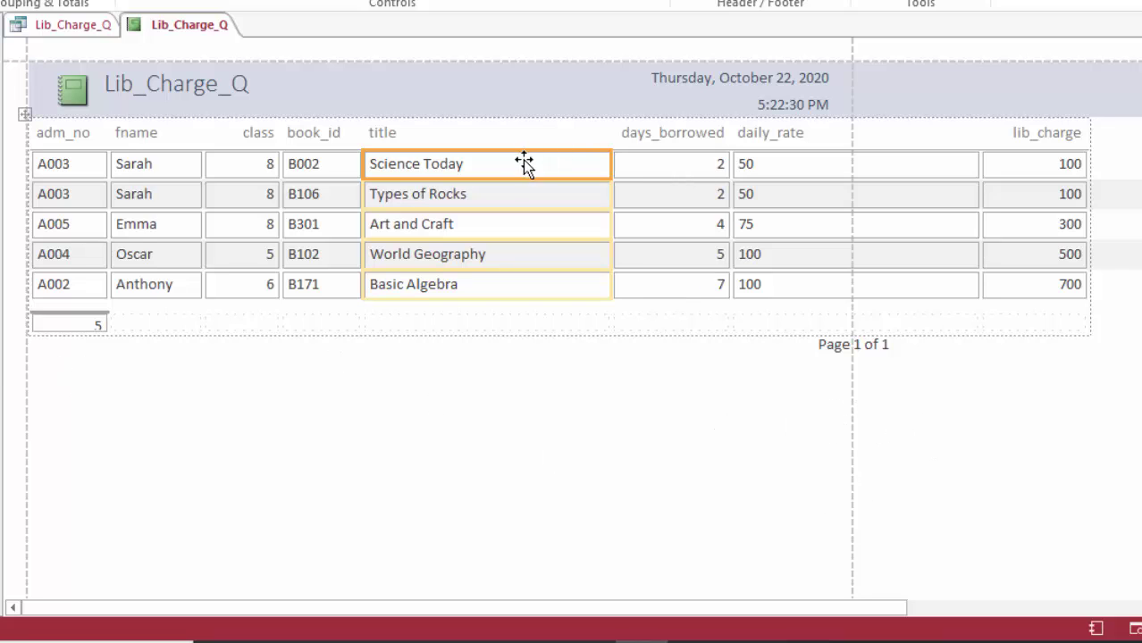
{"action": "left_click_drag", "start_coordinate": [613, 163], "coordinate": [530, 162]}
Narrow the daily_rate column, fit the page-number box inside the page, and enlarge the report footer
{"action": "left_click", "coordinate": [590, 170]}
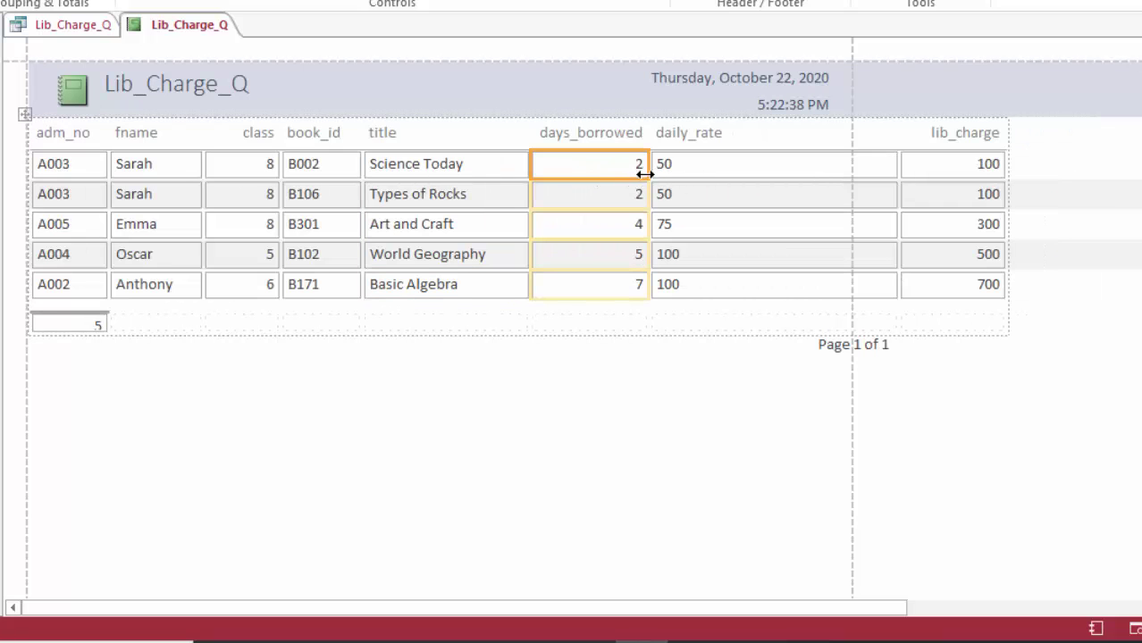
{"action": "left_click", "coordinate": [770, 164]}
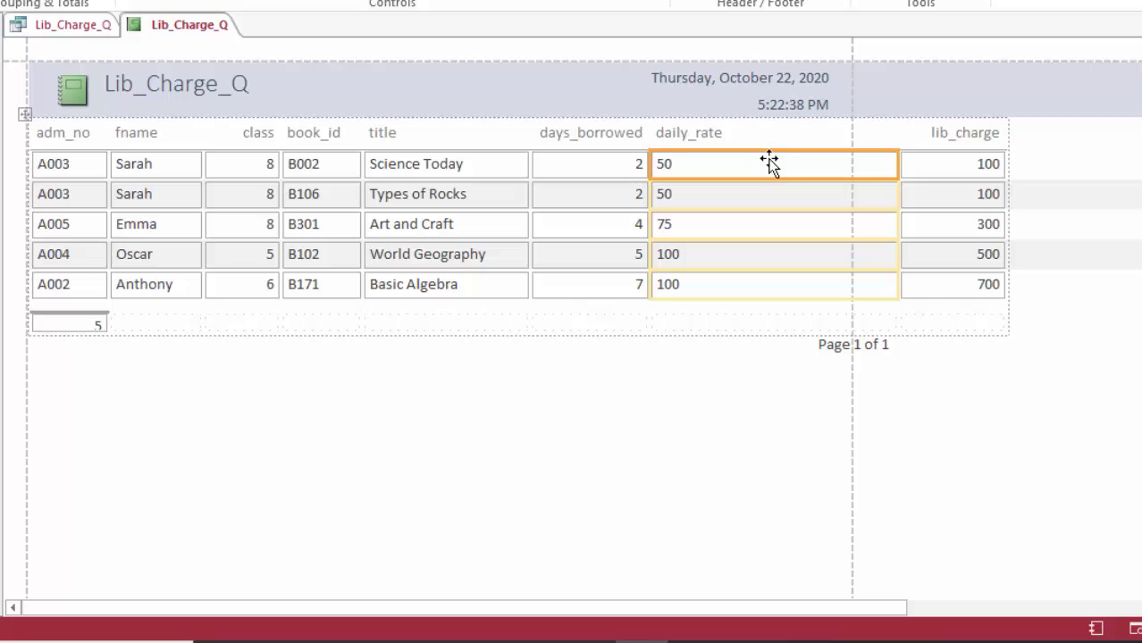
{"action": "left_click_drag", "start_coordinate": [900, 159], "coordinate": [740, 159]}
{"action": "left_click", "coordinate": [780, 171]}
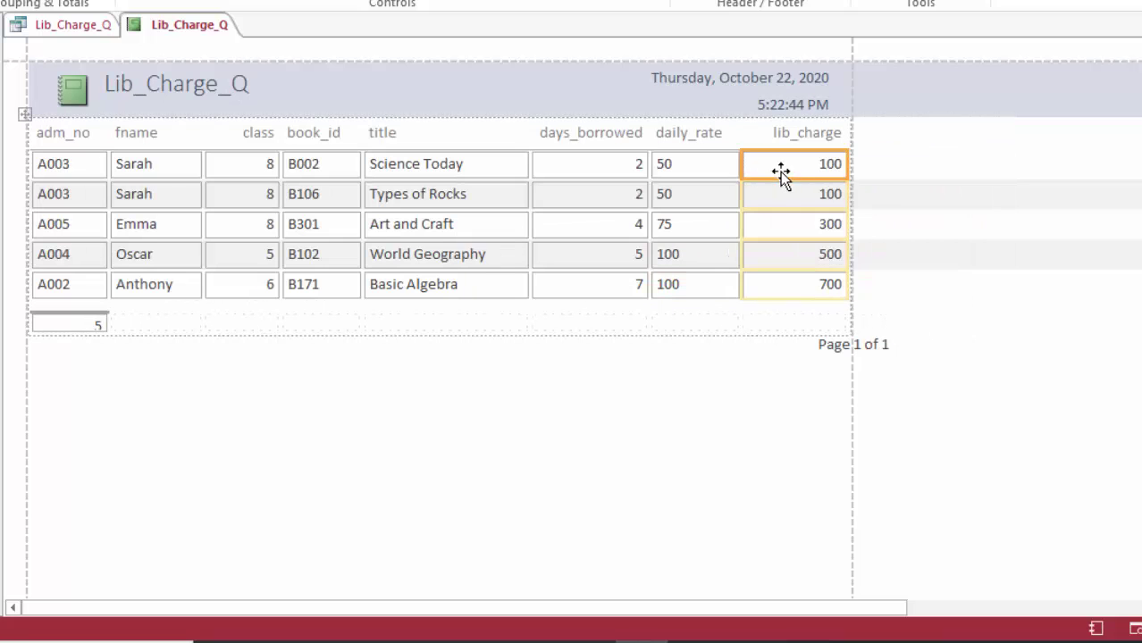
{"action": "left_click", "coordinate": [849, 167]}
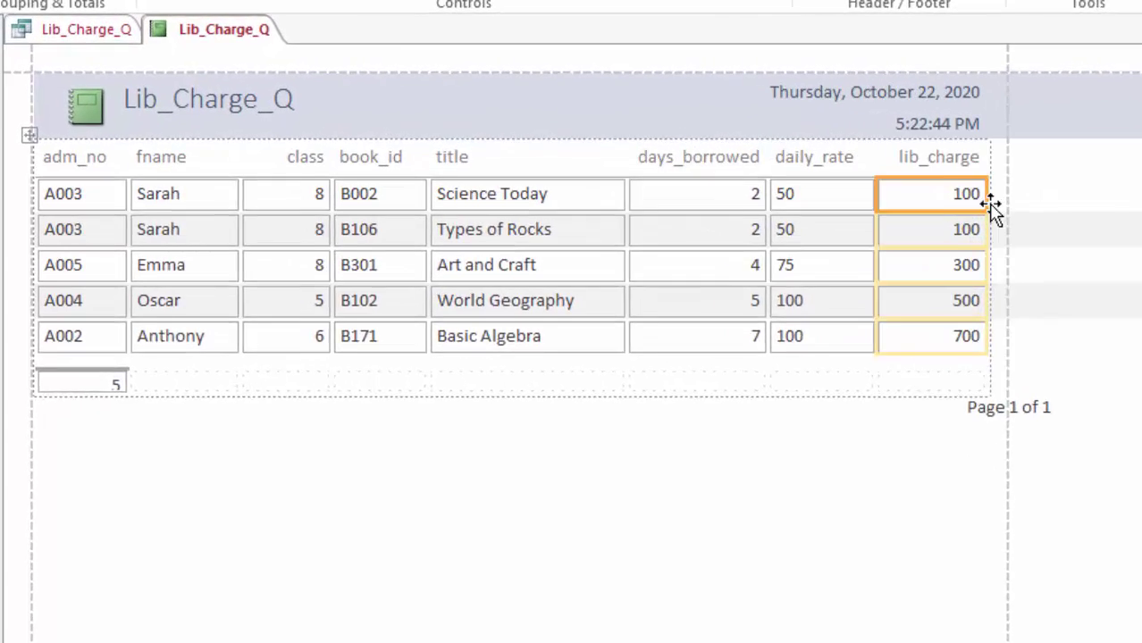
{"action": "left_click", "coordinate": [1117, 460]}
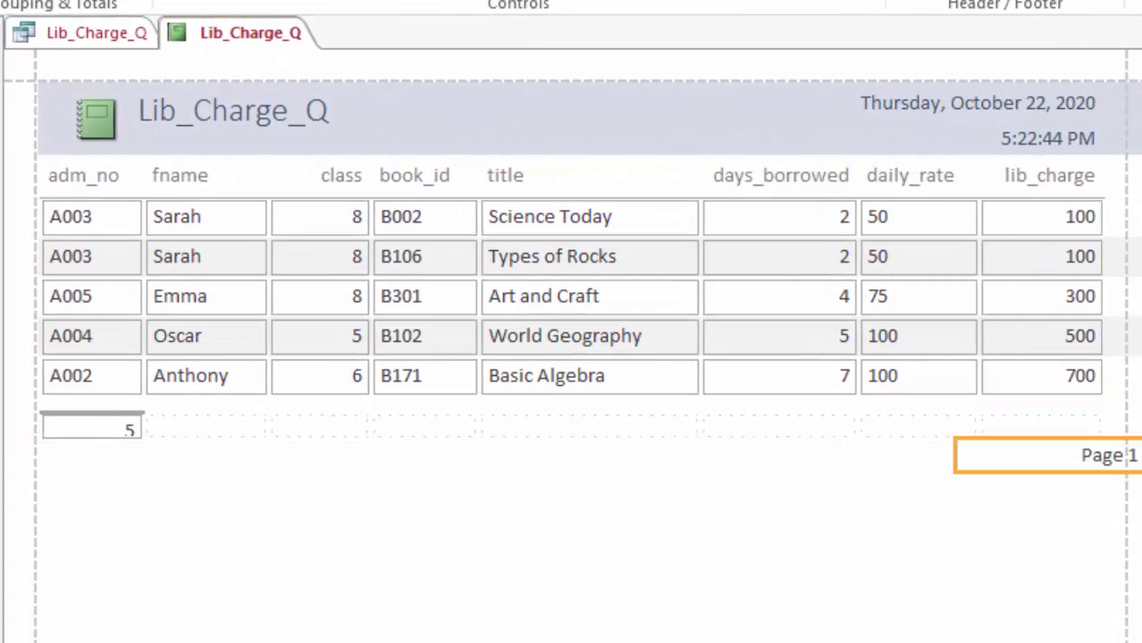
{"action": "left_click_drag", "start_coordinate": [954, 456], "coordinate": [881, 456]}
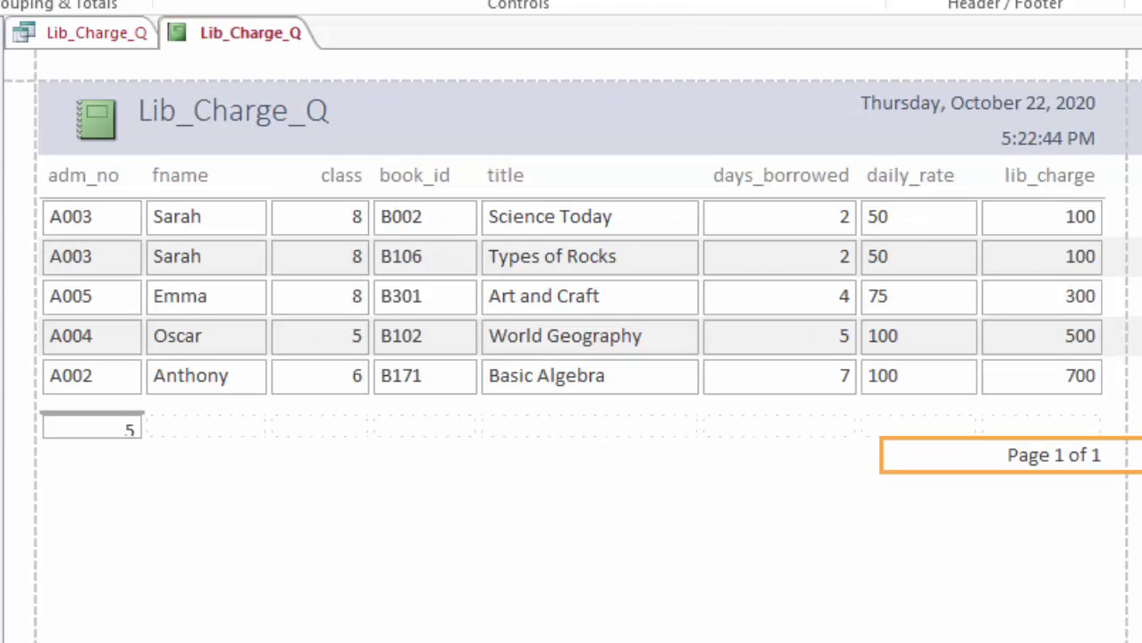
{"action": "left_click_drag", "start_coordinate": [1140, 454], "coordinate": [1108, 452]}
{"action": "left_click", "coordinate": [118, 433]}
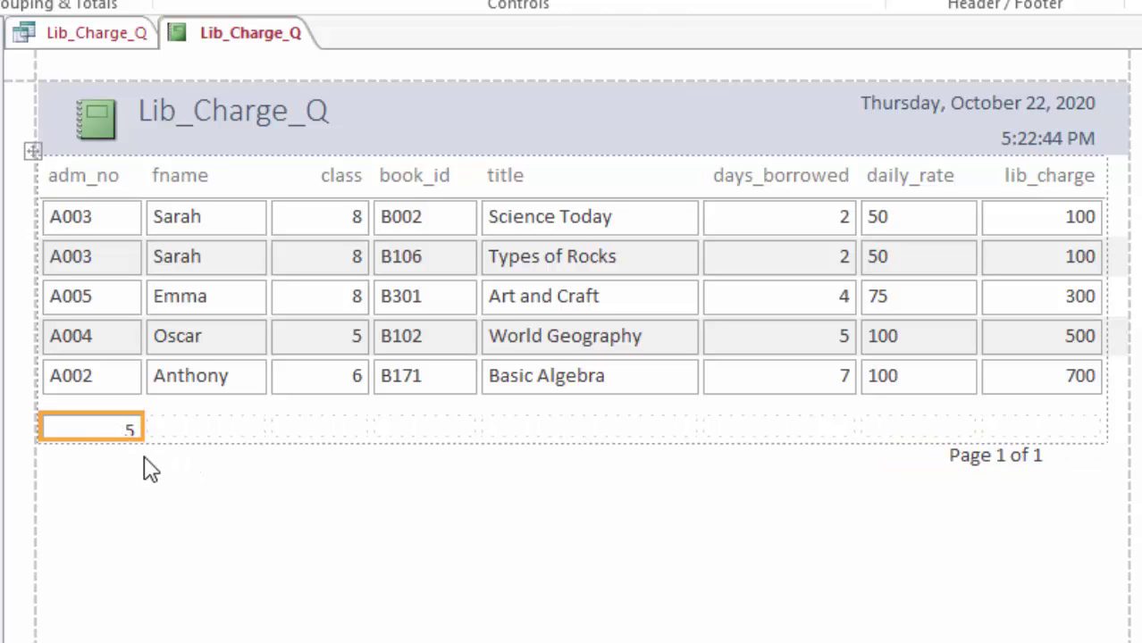
{"action": "left_click_drag", "start_coordinate": [101, 438], "coordinate": [102, 451]}
{"action": "left_click", "coordinate": [856, 540]}
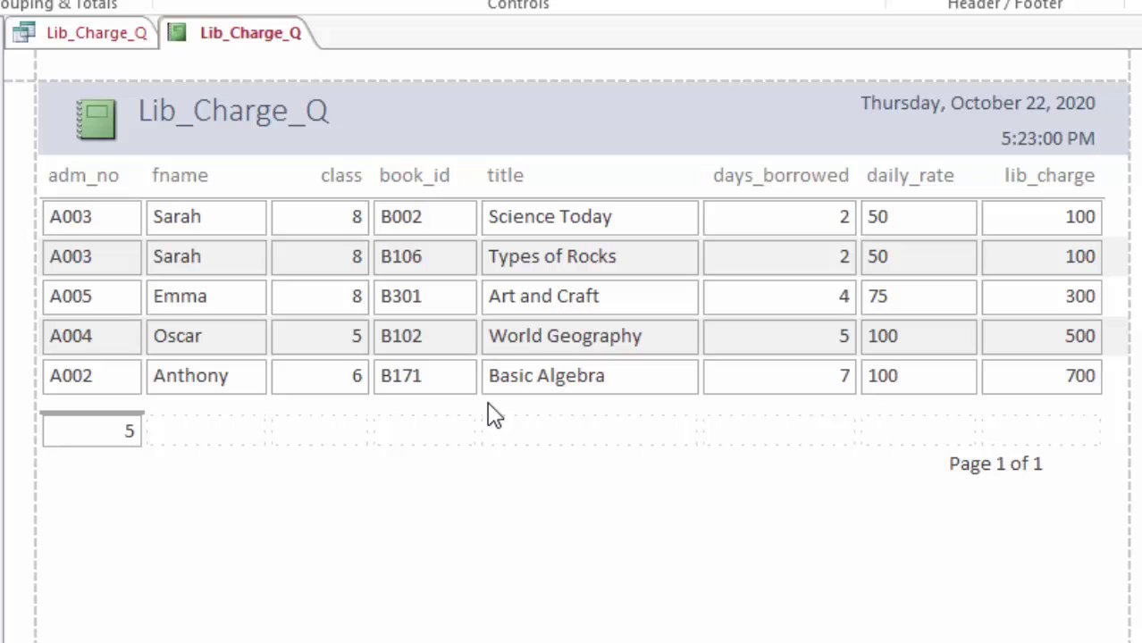
Replace the report title Lib_Charge_Q with 'Library Fees Charged'
{"action": "left_click", "coordinate": [160, 121]}
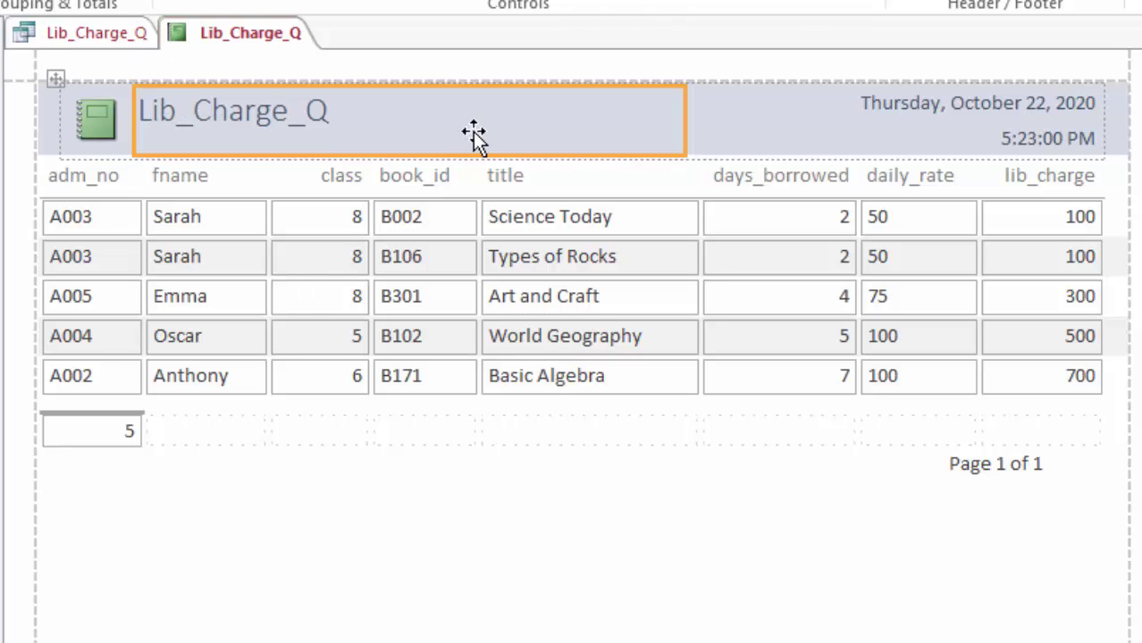
{"action": "left_click", "coordinate": [293, 119]}
{"action": "double_click", "coordinate": [322, 113]}
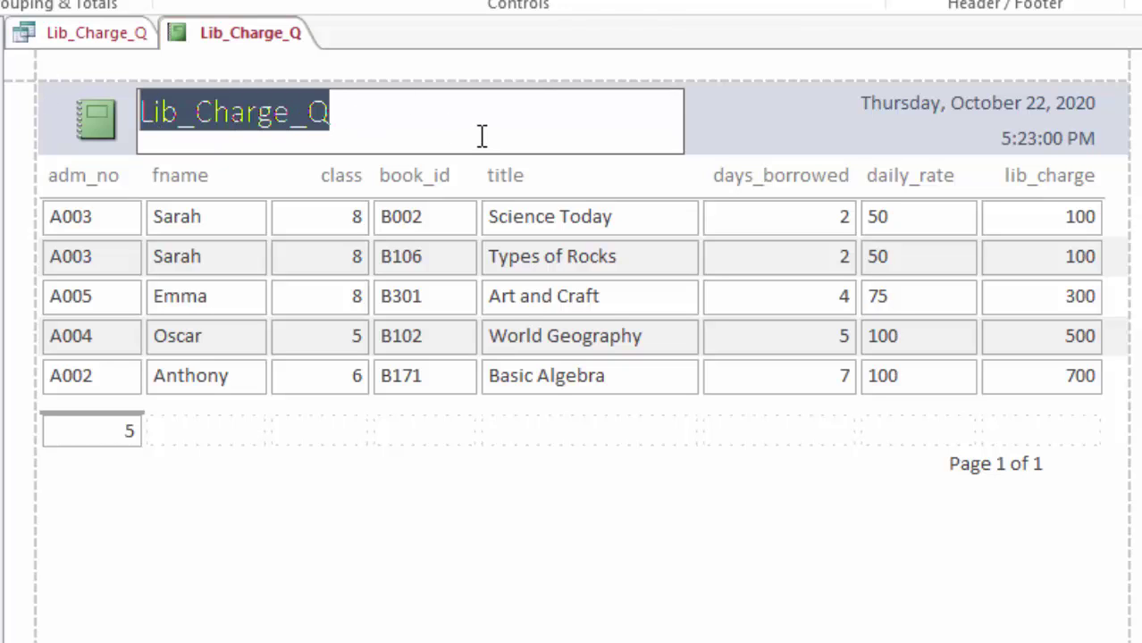
{"action": "type", "text": "Libra"}
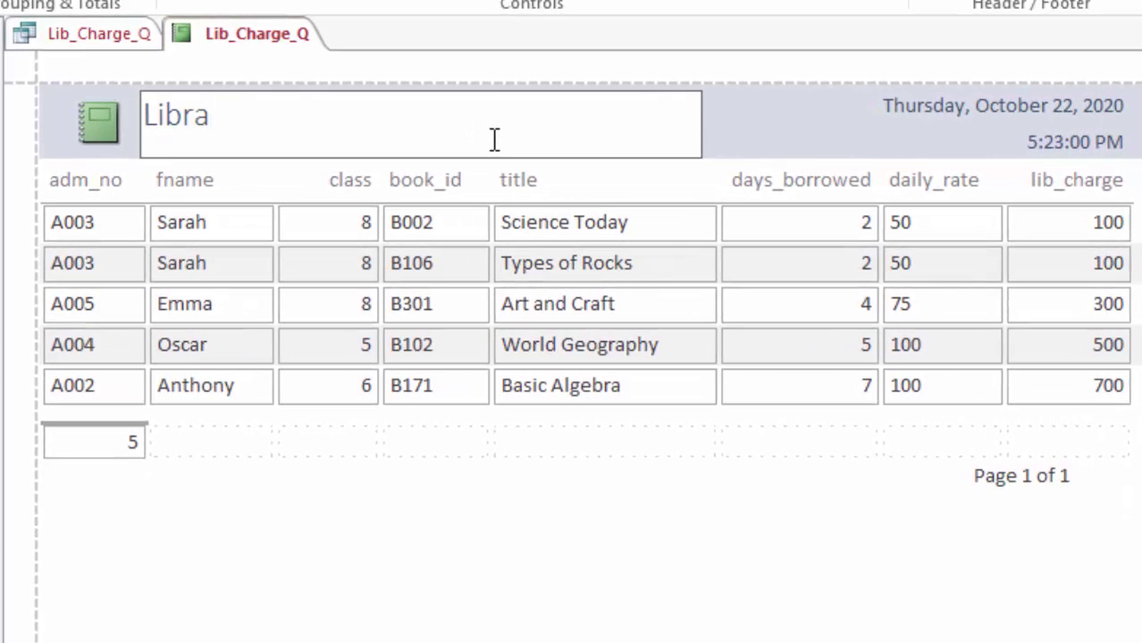
{"action": "type", "text": "ry Fees"}
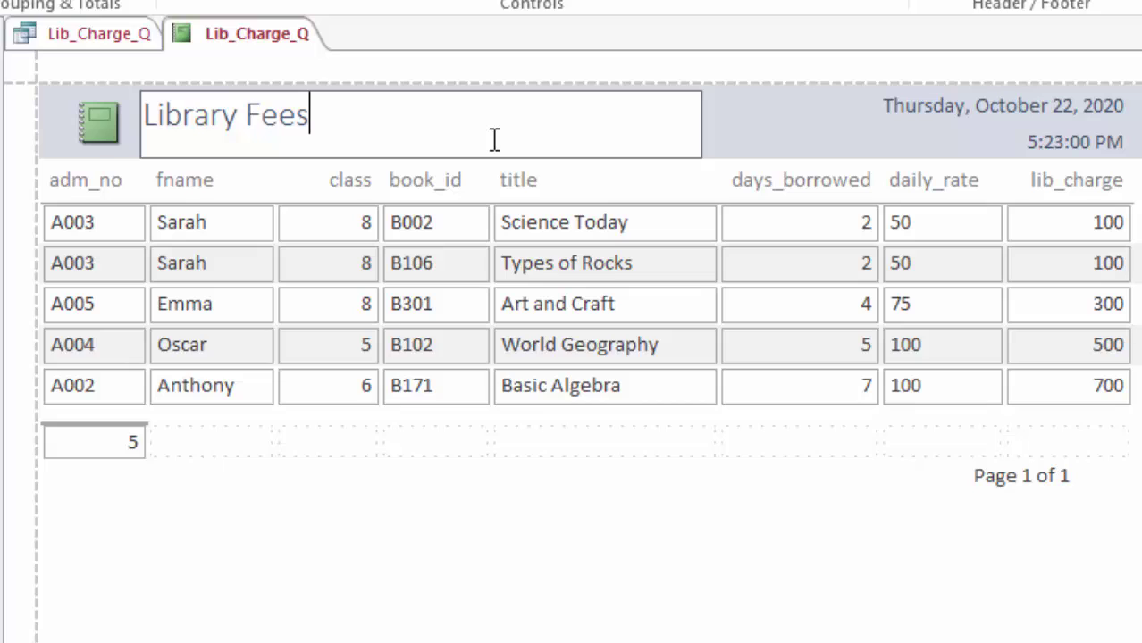
{"action": "type", "text": " Charged"}
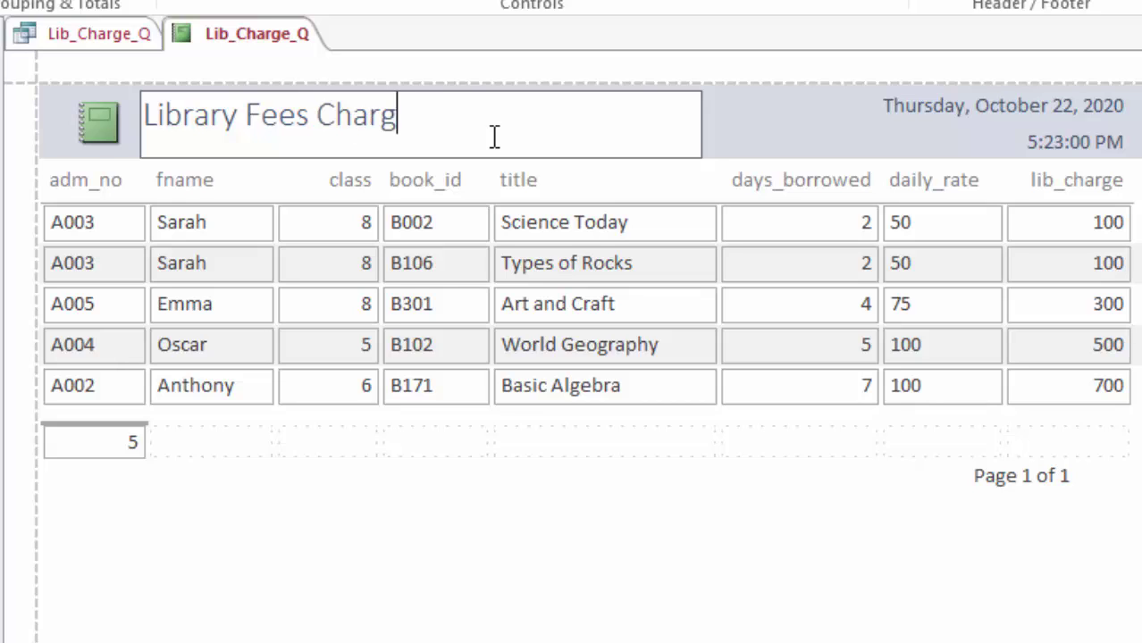
Rename the adm_no, fname and class headings to Adm no, First name and Class
{"action": "left_click", "coordinate": [90, 183]}
{"action": "left_click", "coordinate": [204, 183]}
{"action": "left_click", "coordinate": [75, 186]}
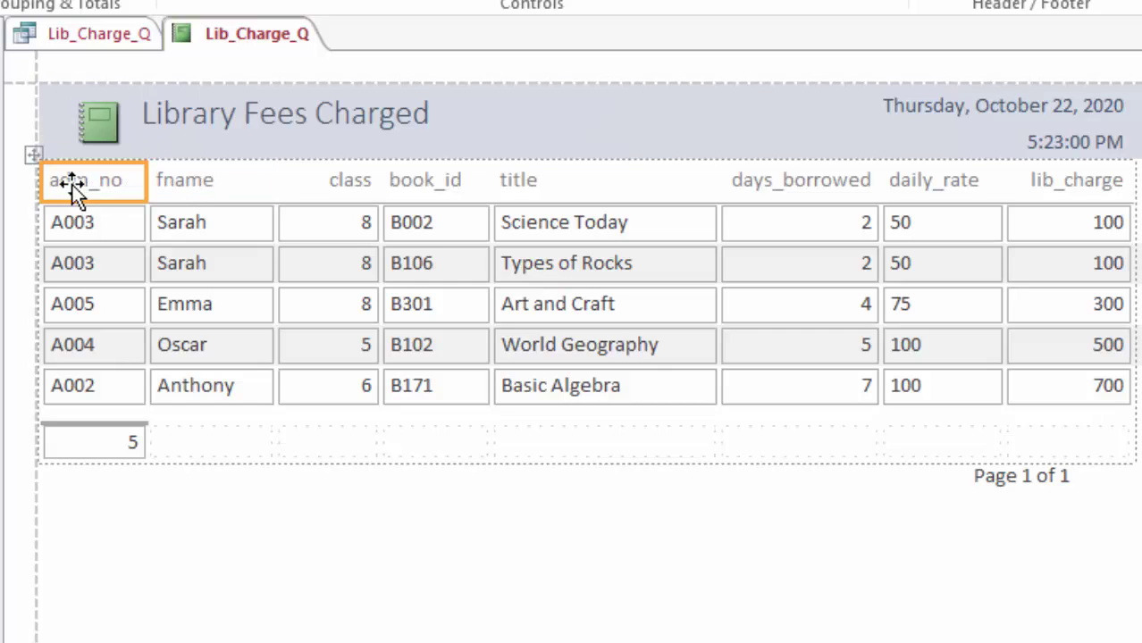
{"action": "left_click", "coordinate": [106, 182]}
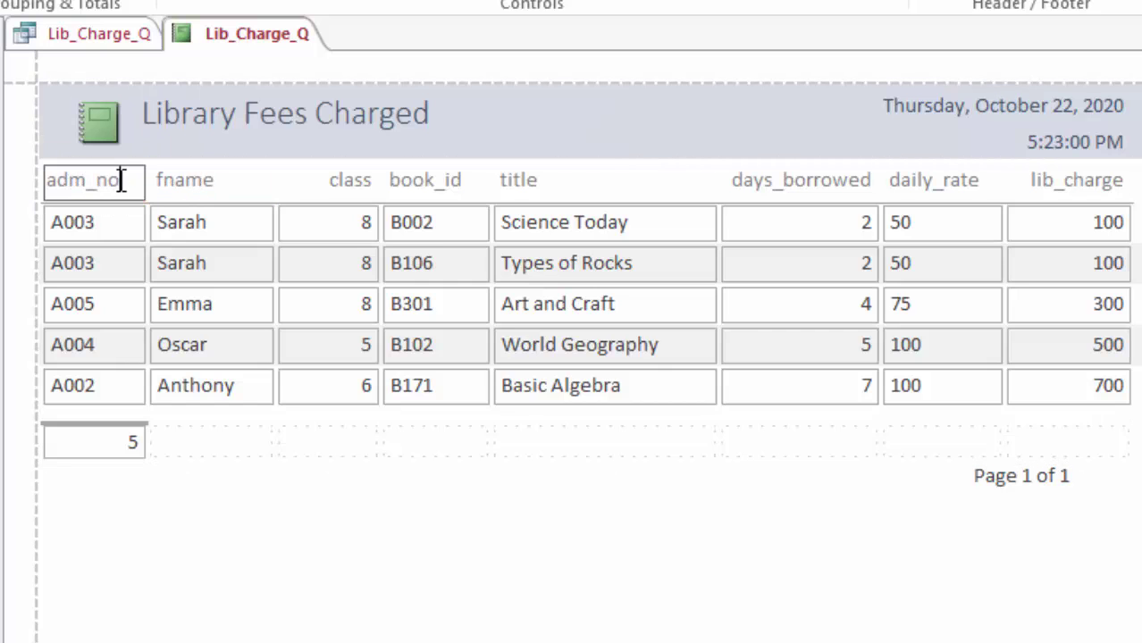
{"action": "key", "text": "ctrl+a"}
{"action": "type", "text": "A"}
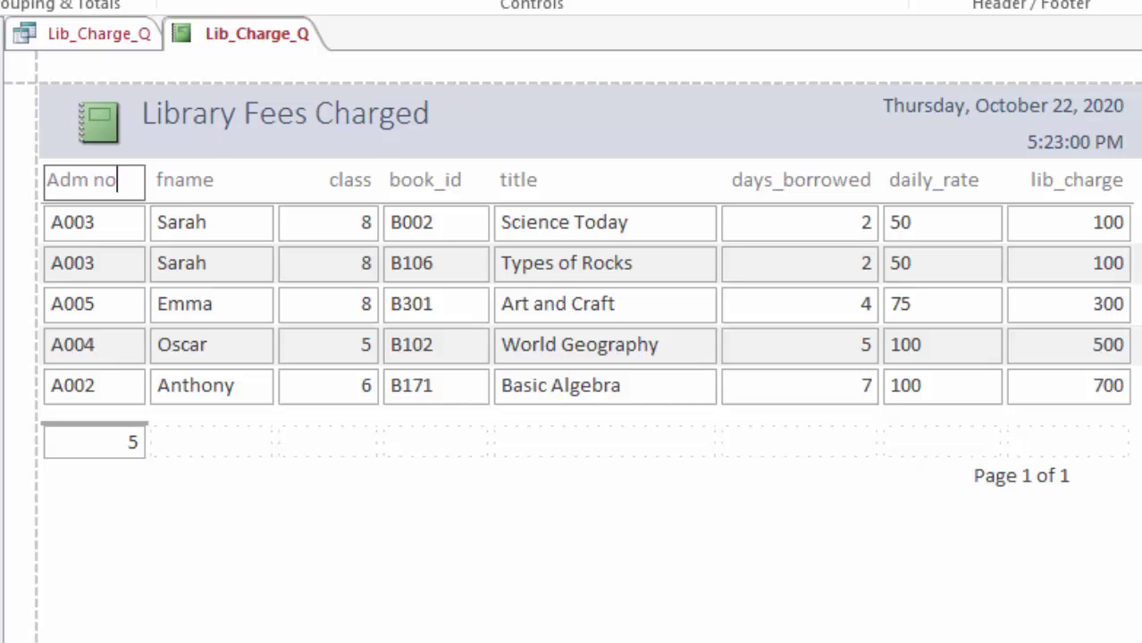
{"action": "left_click", "coordinate": [202, 182]}
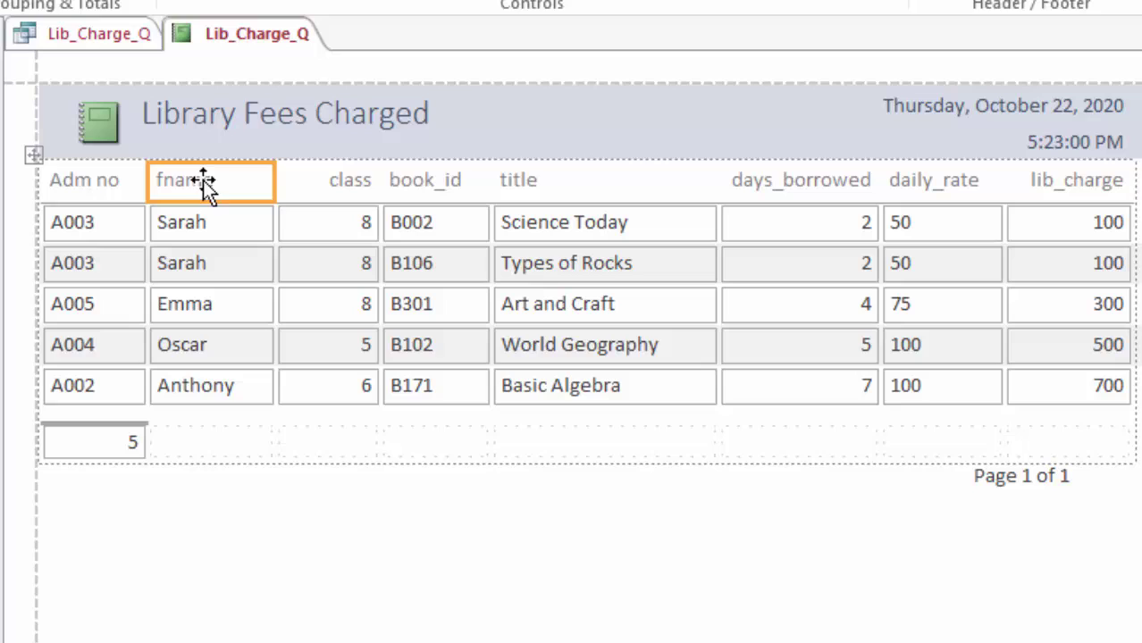
{"action": "double_click", "coordinate": [204, 180]}
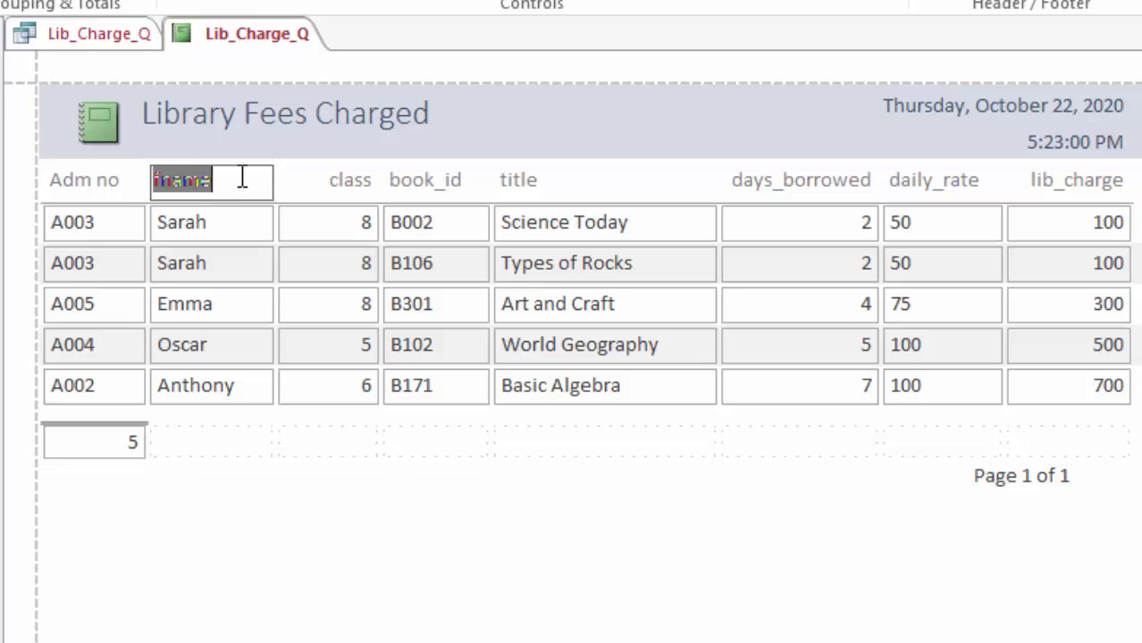
{"action": "type", "text": "Fir"}
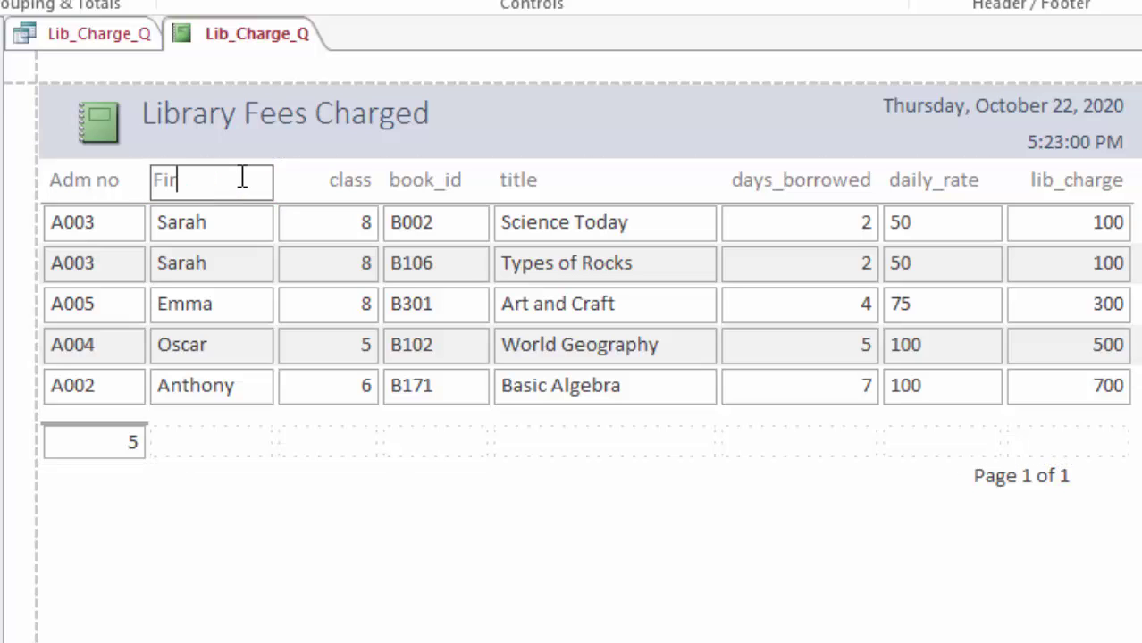
{"action": "type", "text": "st name"}
{"action": "left_click", "coordinate": [338, 184]}
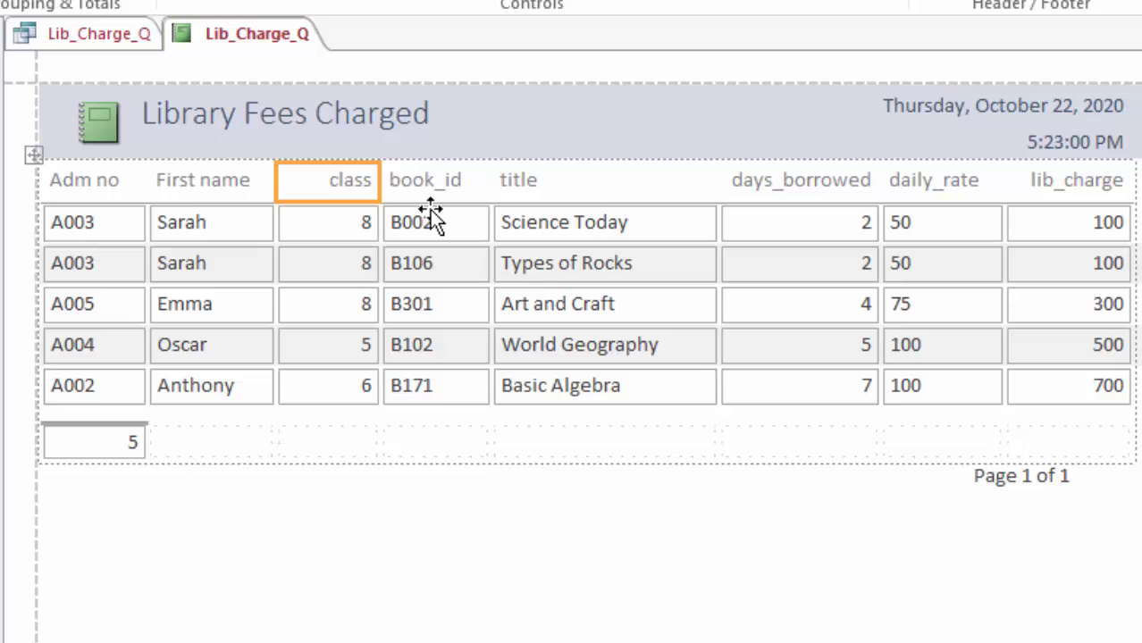
{"action": "type", "text": "C"}
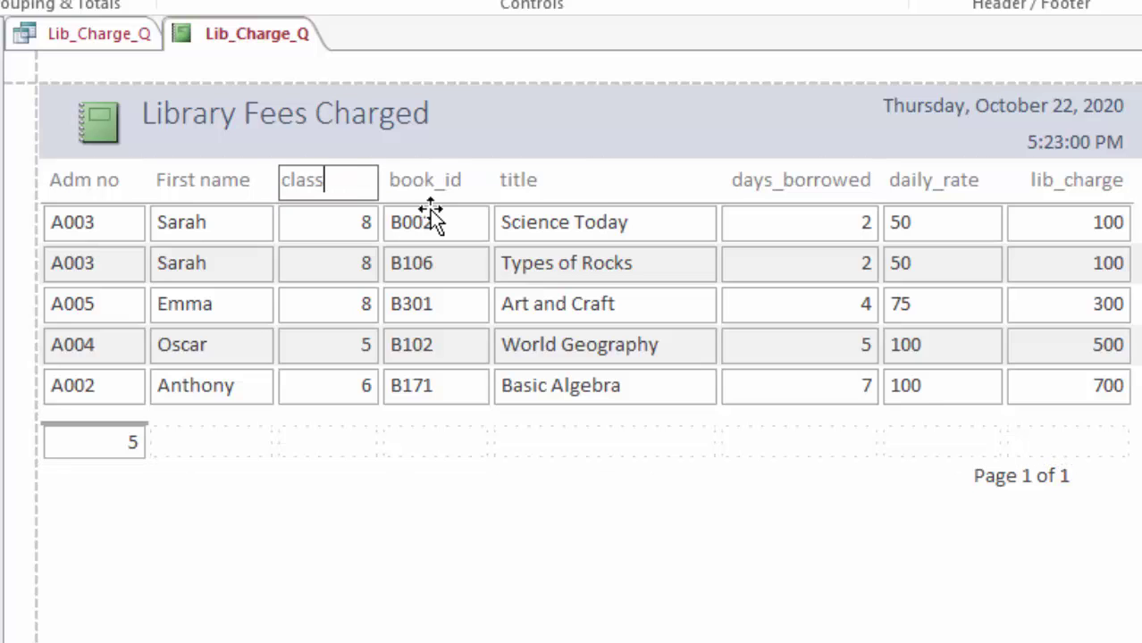
{"action": "key", "text": "BackSpace"}
{"action": "key", "text": "BackSpace"}
{"action": "key", "text": "BackSpace"}
{"action": "key", "text": "BackSpace"}
{"action": "key", "text": "BackSpace"}
Rename the book_id, title and days_borrowed headings to Book Id, Title and Days borrowed
{"action": "left_click", "coordinate": [447, 188]}
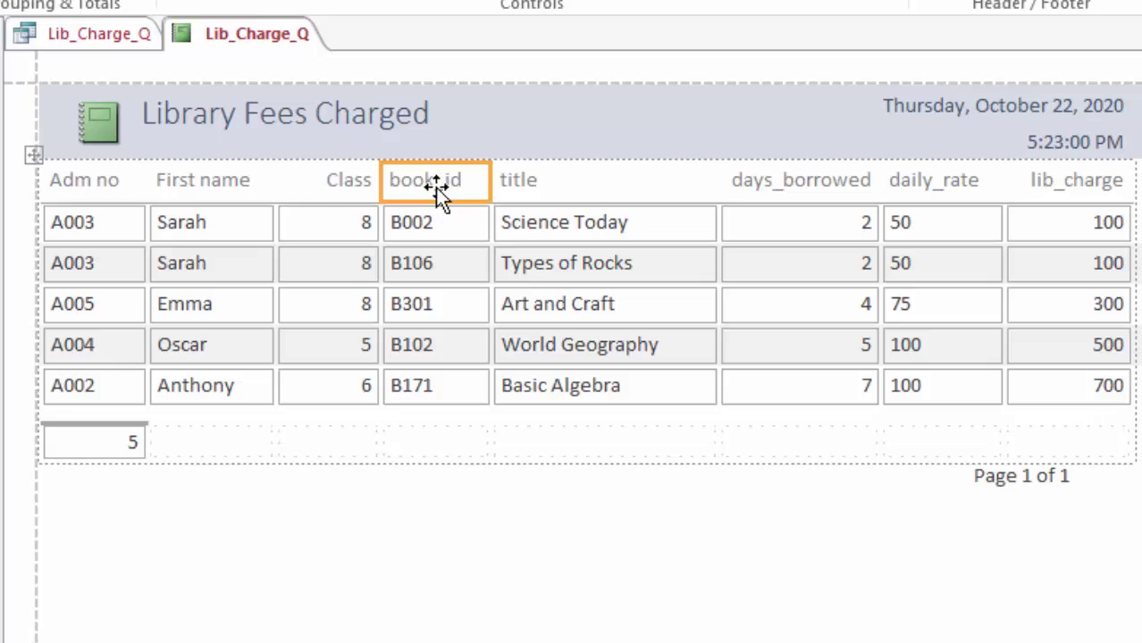
{"action": "left_click", "coordinate": [447, 184]}
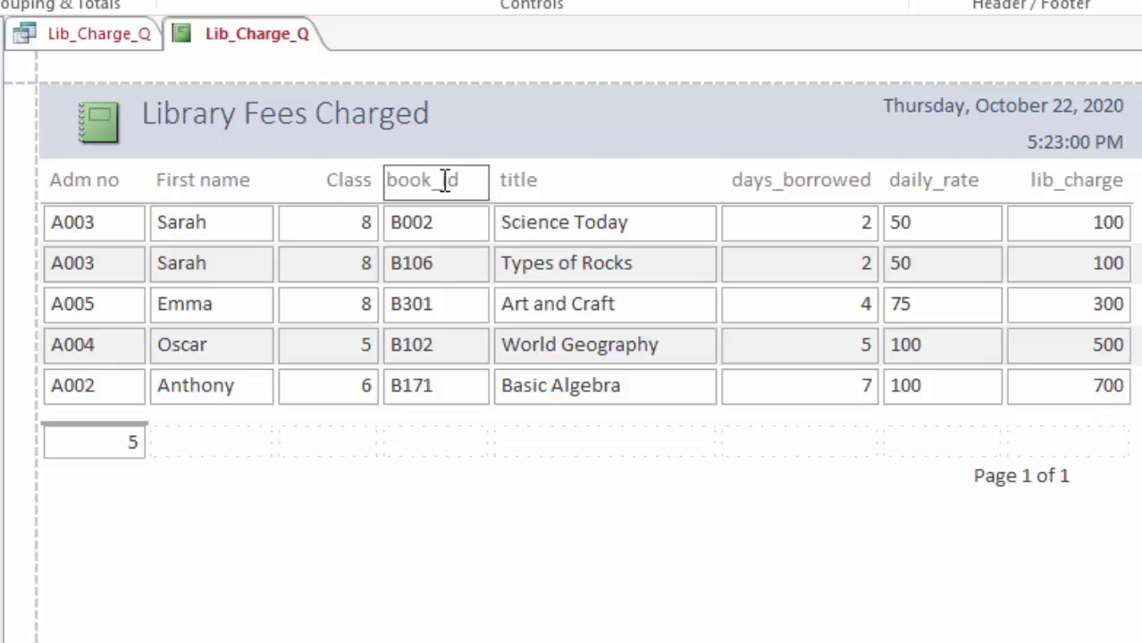
{"action": "left_click_drag", "start_coordinate": [457, 183], "coordinate": [223, 175]}
{"action": "type", "text": "Boo"}
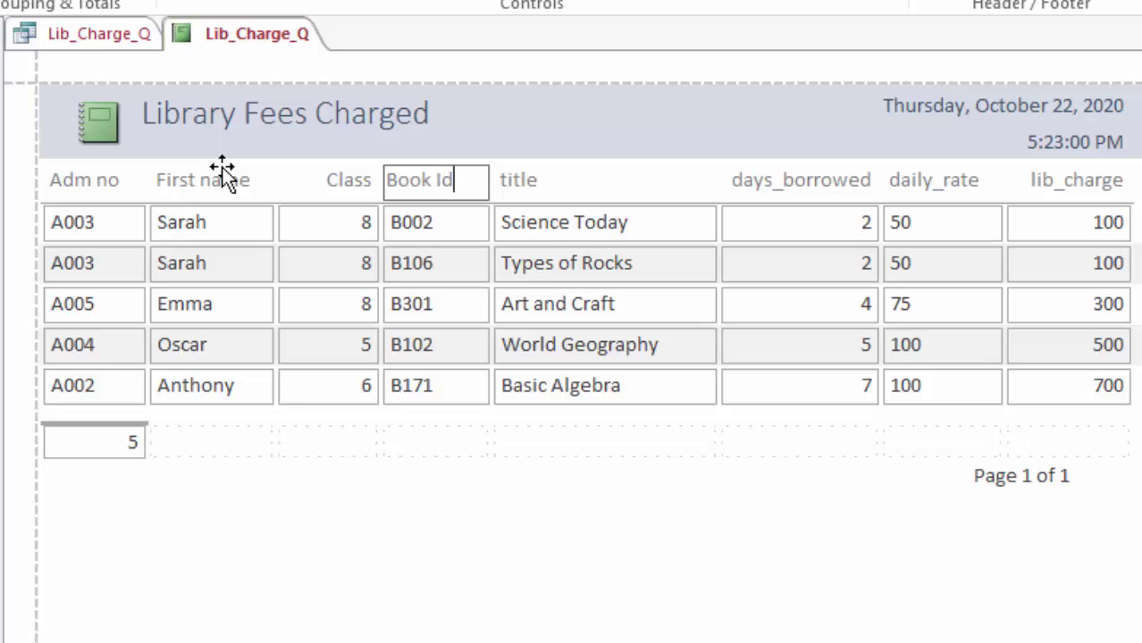
{"action": "left_click", "coordinate": [536, 183]}
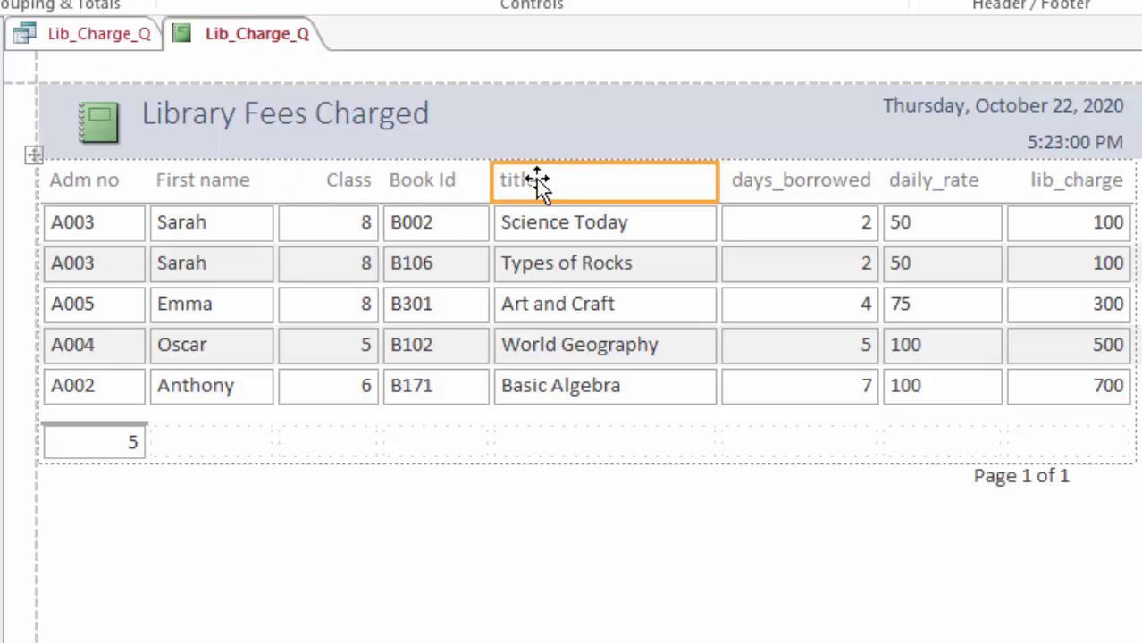
{"action": "left_click_drag", "start_coordinate": [539, 185], "coordinate": [509, 178]}
{"action": "key", "text": "Home"}
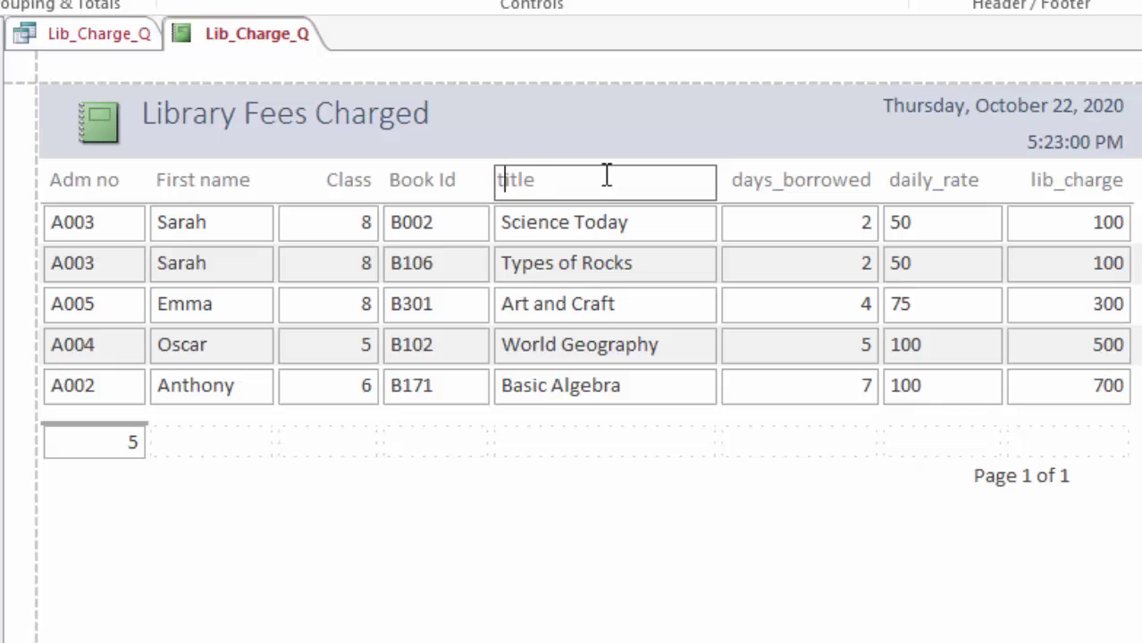
{"action": "key", "text": "Delete"}
{"action": "type", "text": "T"}
{"action": "left_click", "coordinate": [795, 186]}
{"action": "double_click", "coordinate": [800, 182]}
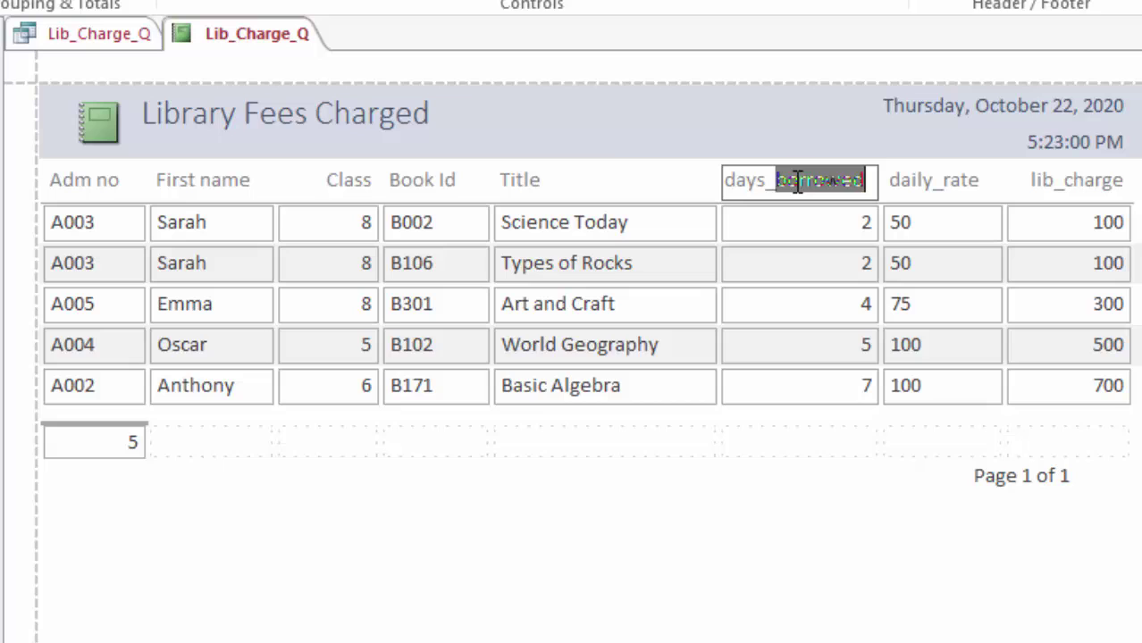
{"action": "left_click", "coordinate": [735, 175]}
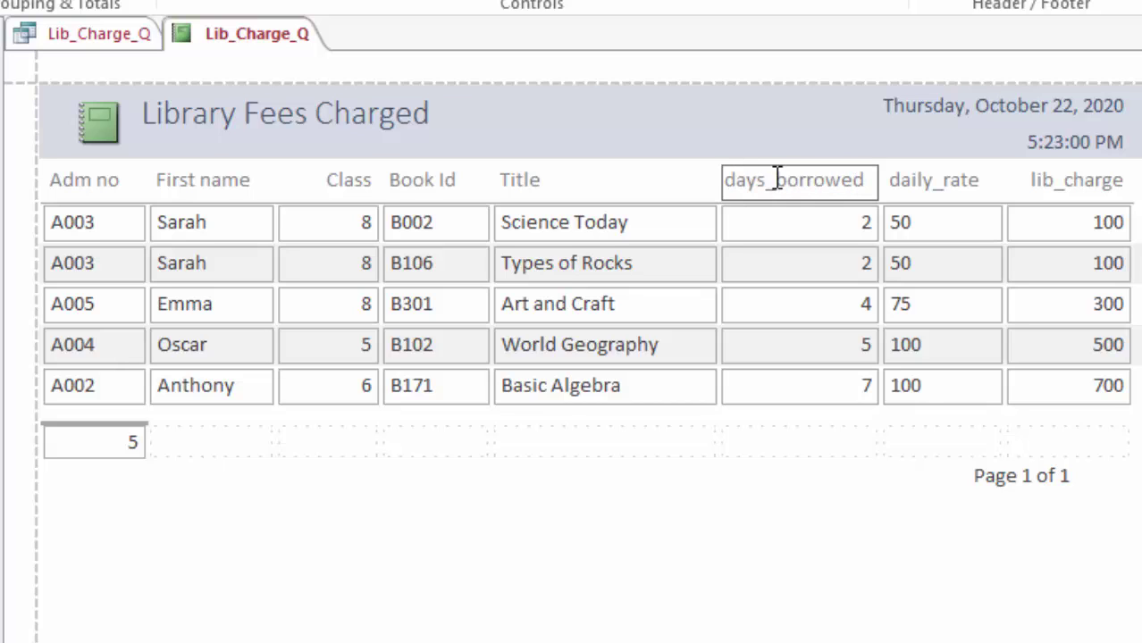
{"action": "key", "text": "BackSpace"}
{"action": "type", "text": "D"}
{"action": "left_click", "coordinate": [776, 179]}
{"action": "key", "text": "BackSpace"}
{"action": "key", "text": "BackSpace"}
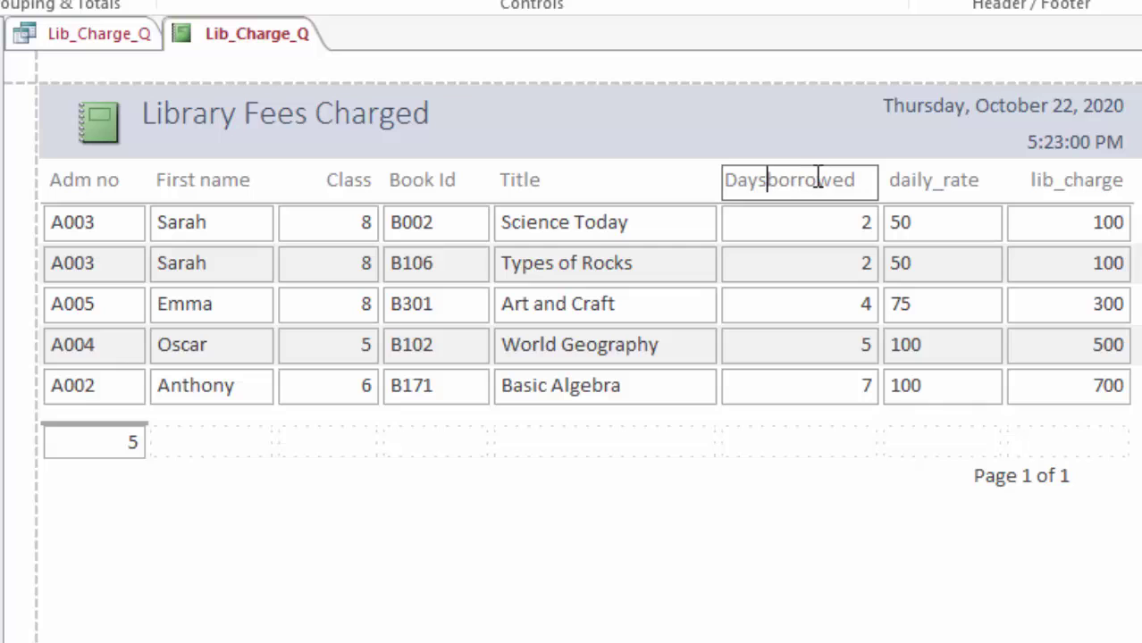
Rename the daily_rate and lib_charge headings to Daily rate and library charge
{"action": "left_click", "coordinate": [929, 182]}
{"action": "left_click", "coordinate": [900, 185]}
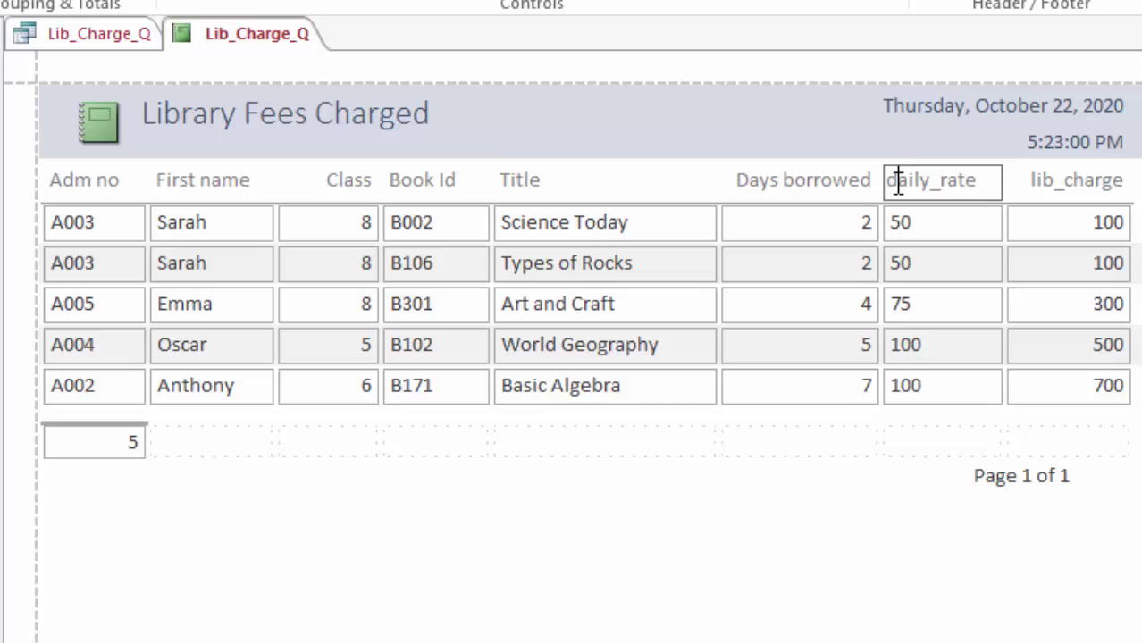
{"action": "key", "text": "BackSpace"}
{"action": "type", "text": "D"}
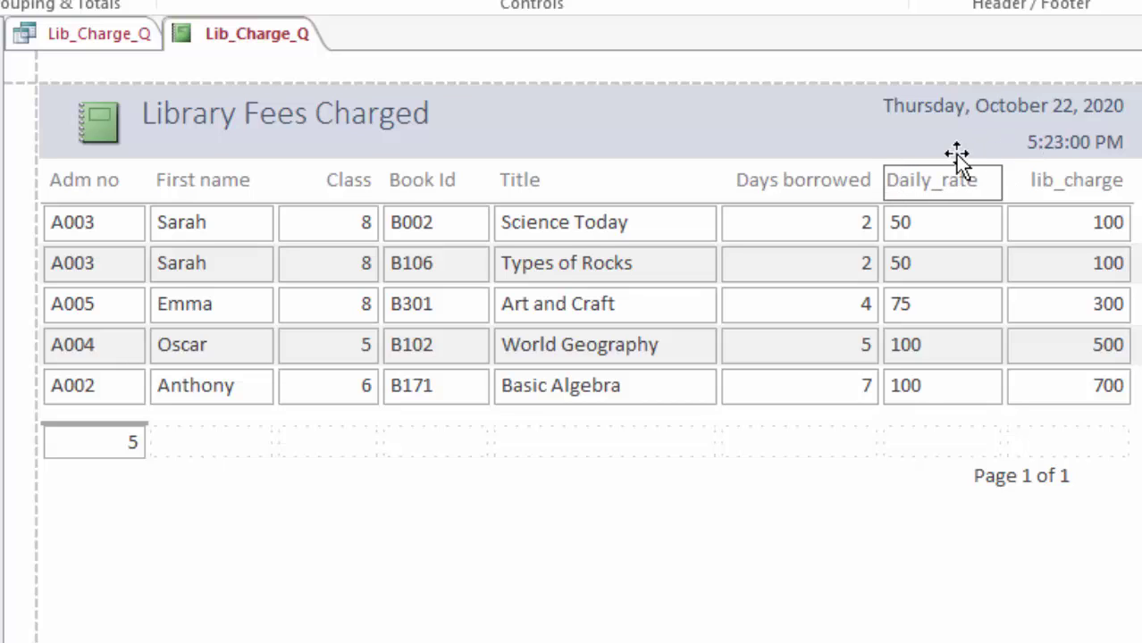
{"action": "key", "text": "BackSpace"}
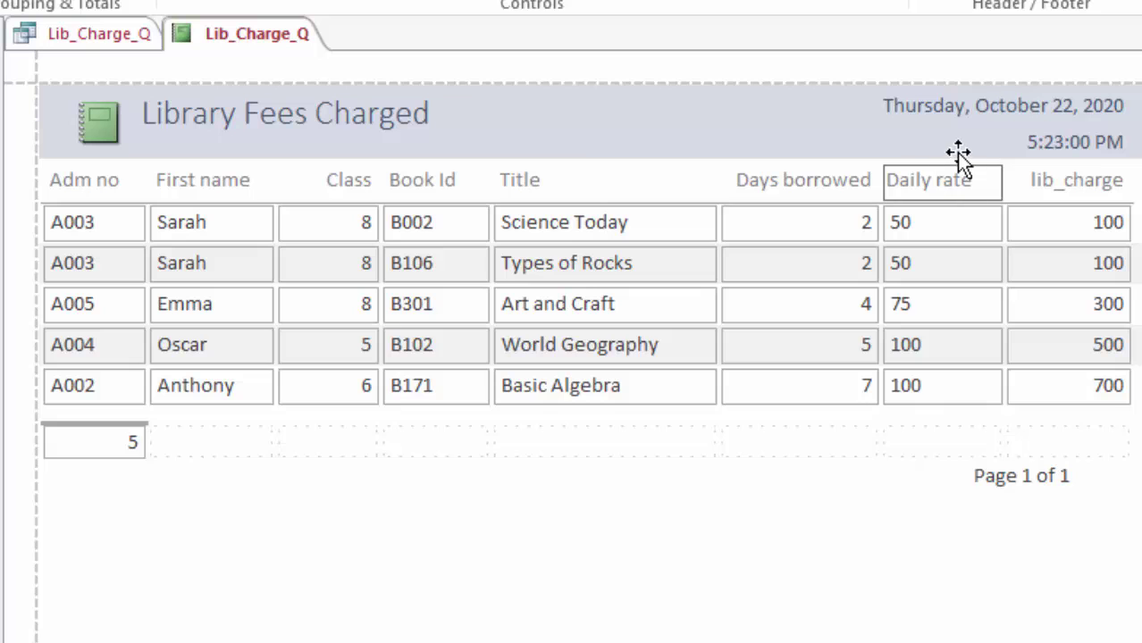
{"action": "left_click", "coordinate": [1085, 184]}
{"action": "double_click", "coordinate": [1059, 181]}
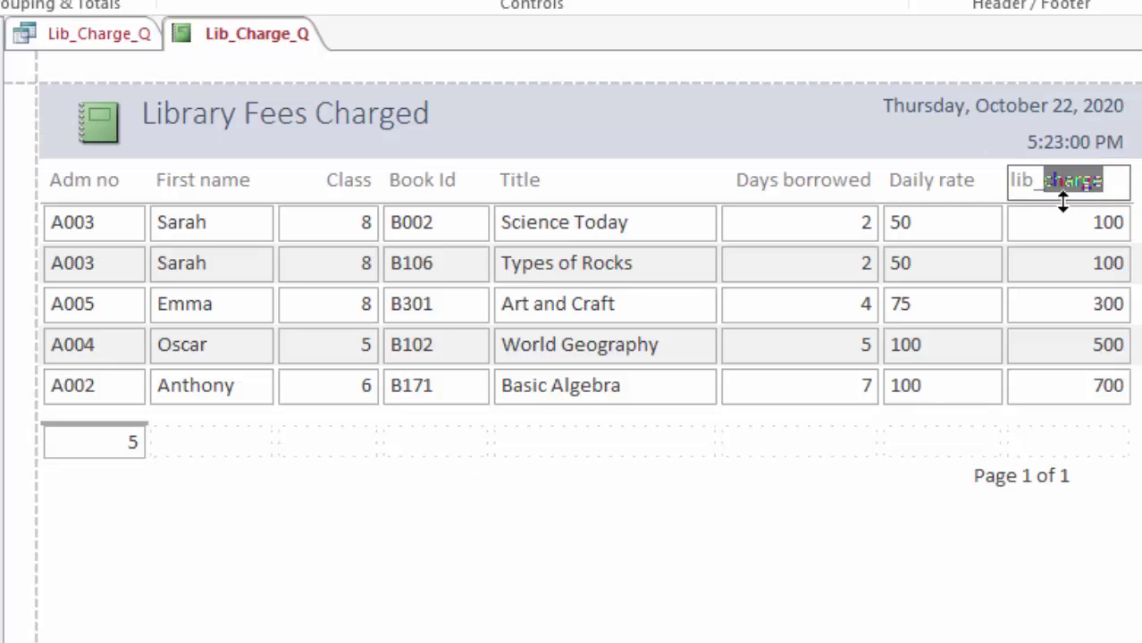
{"action": "left_click", "coordinate": [1033, 181]}
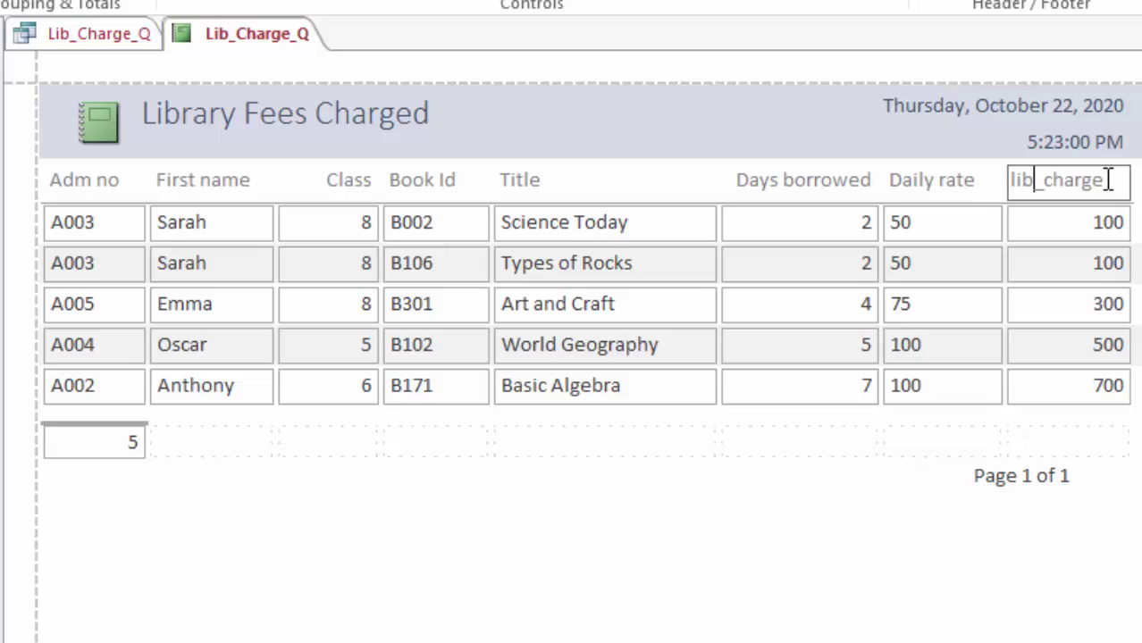
{"action": "type", "text": "ra"}
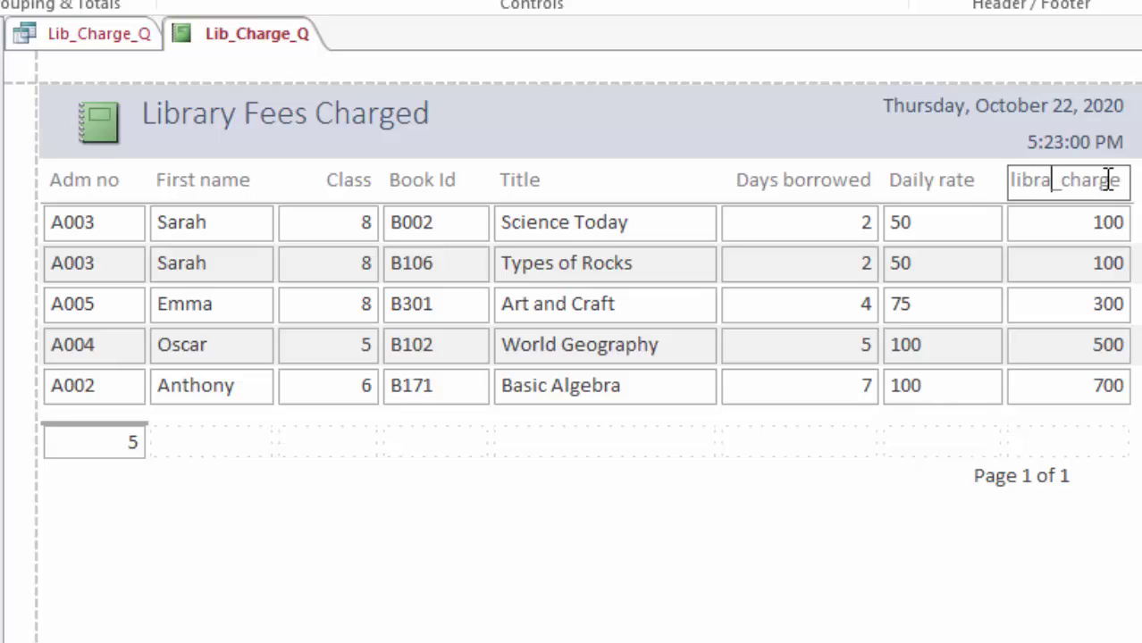
{"action": "type", "text": "ry"}
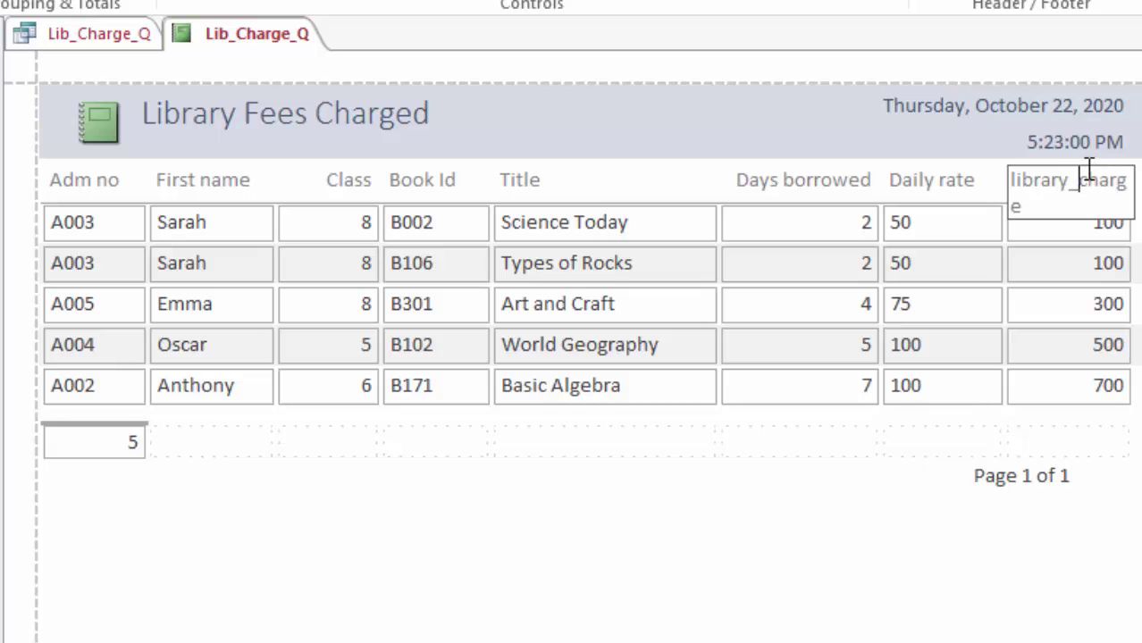
{"action": "key", "text": "BackSpace"}
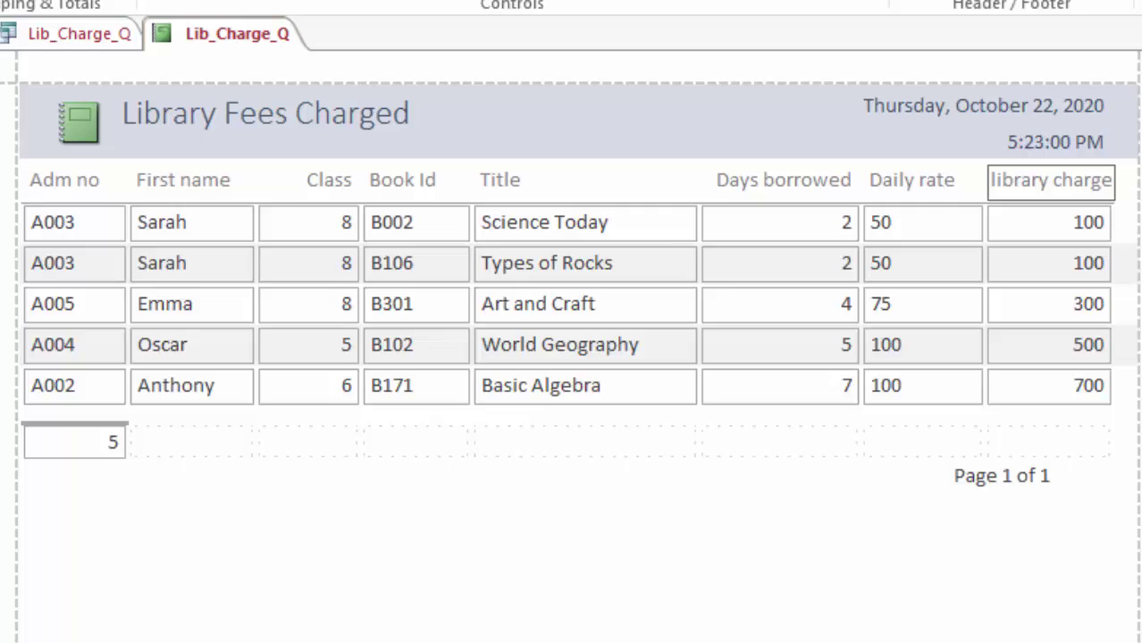
Narrow the Class and Adm no columns and widen the library charge column
{"action": "left_click", "coordinate": [976, 170]}
{"action": "left_click", "coordinate": [1065, 178]}
{"action": "left_click_drag", "start_coordinate": [1110, 183], "coordinate": [1129, 179]}
{"action": "left_click", "coordinate": [1097, 186]}
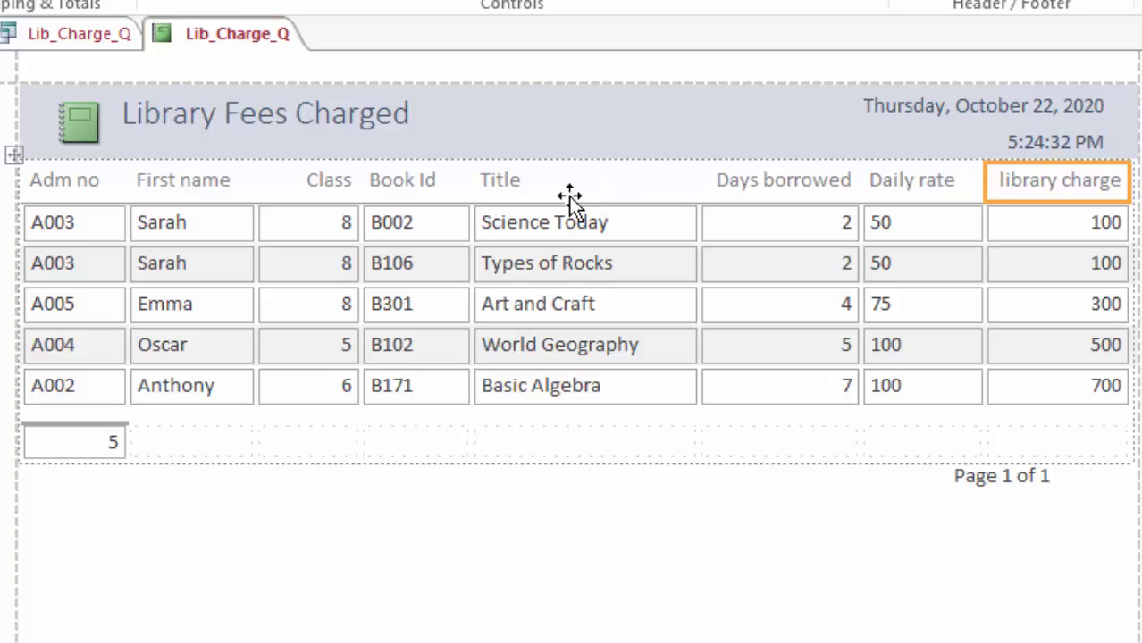
{"action": "left_click", "coordinate": [309, 183]}
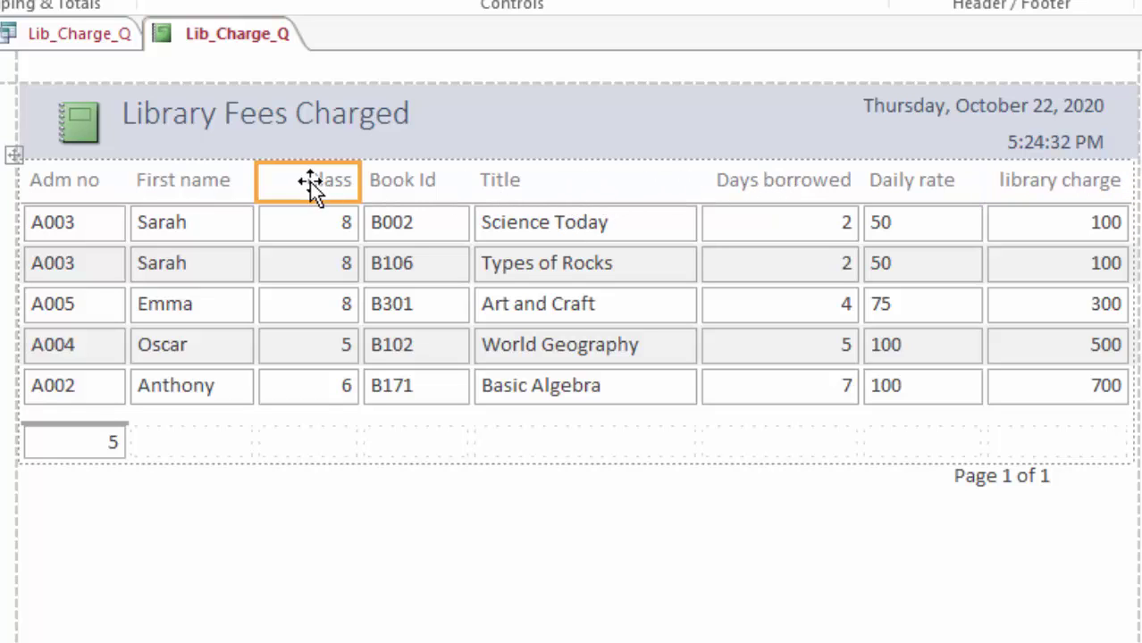
{"action": "left_click", "coordinate": [337, 230]}
{"action": "left_click_drag", "start_coordinate": [357, 226], "coordinate": [347, 224]}
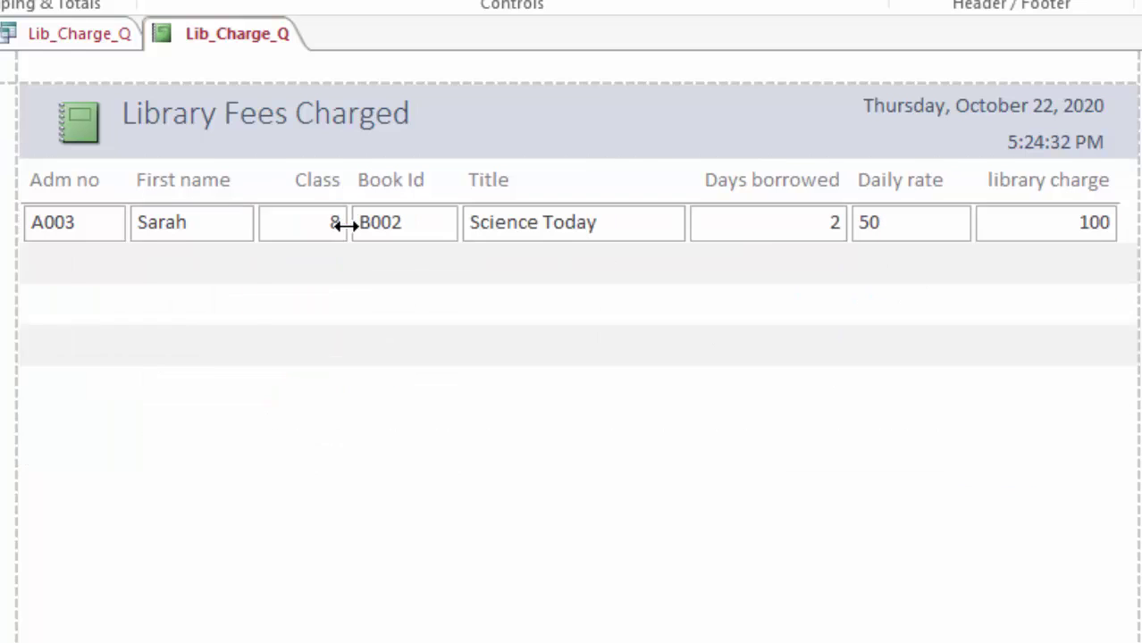
{"action": "left_click", "coordinate": [1030, 231]}
{"action": "left_click", "coordinate": [767, 237]}
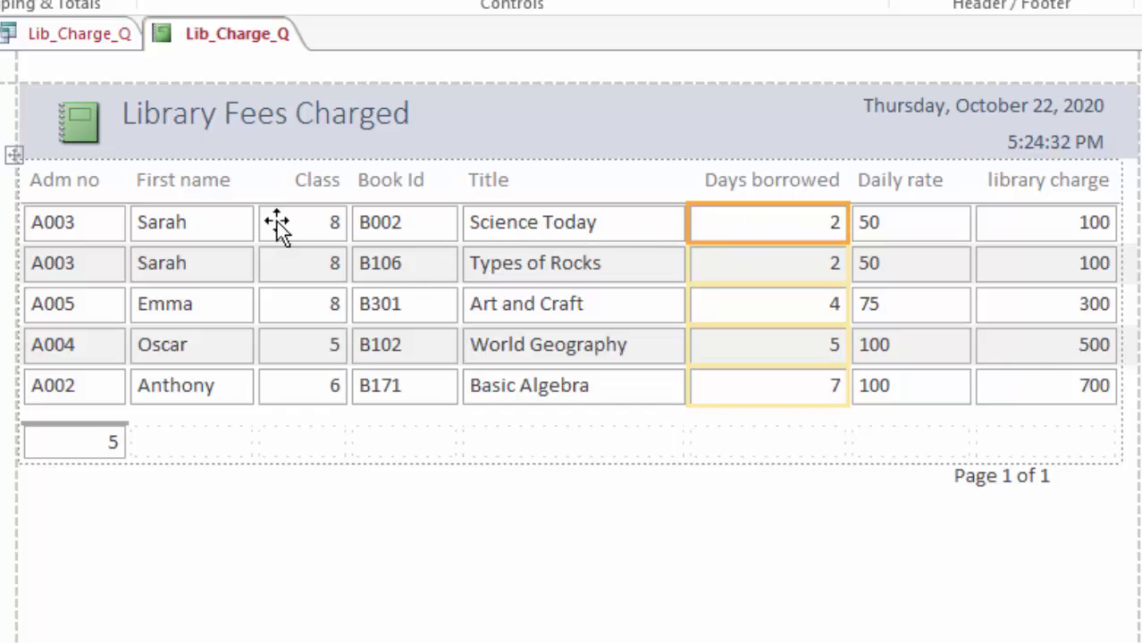
{"action": "left_click", "coordinate": [106, 225]}
{"action": "left_click_drag", "start_coordinate": [123, 223], "coordinate": [114, 224]}
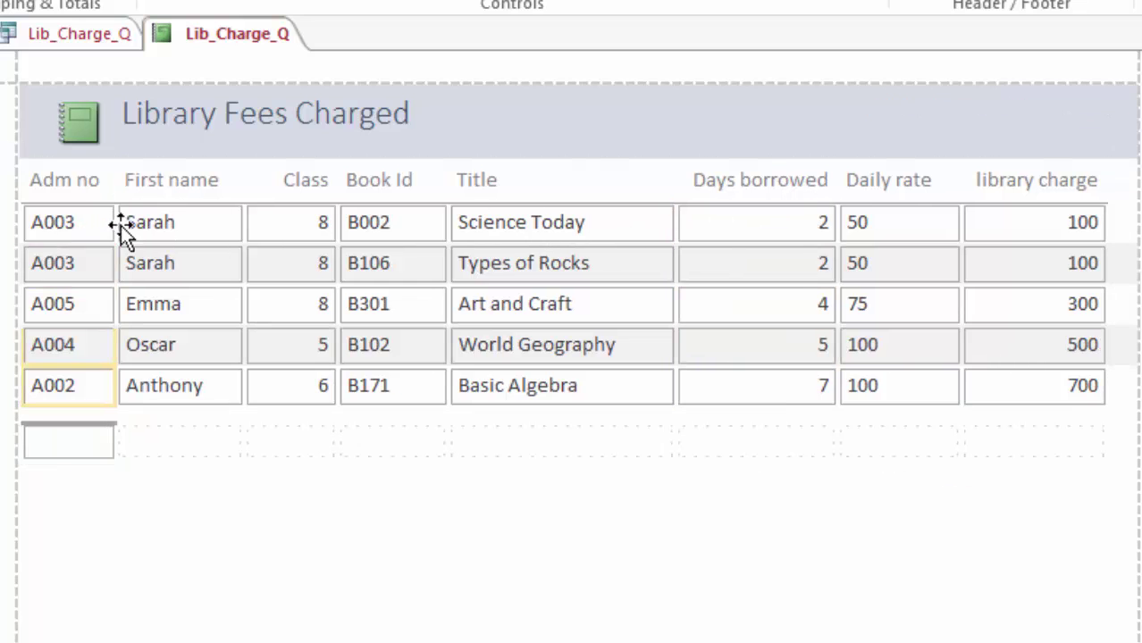
{"action": "left_click", "coordinate": [1040, 225]}
{"action": "left_click_drag", "start_coordinate": [1111, 226], "coordinate": [1124, 224]}
Capitalise the last column heading to 'Library charge'
{"action": "double_click", "coordinate": [1004, 182]}
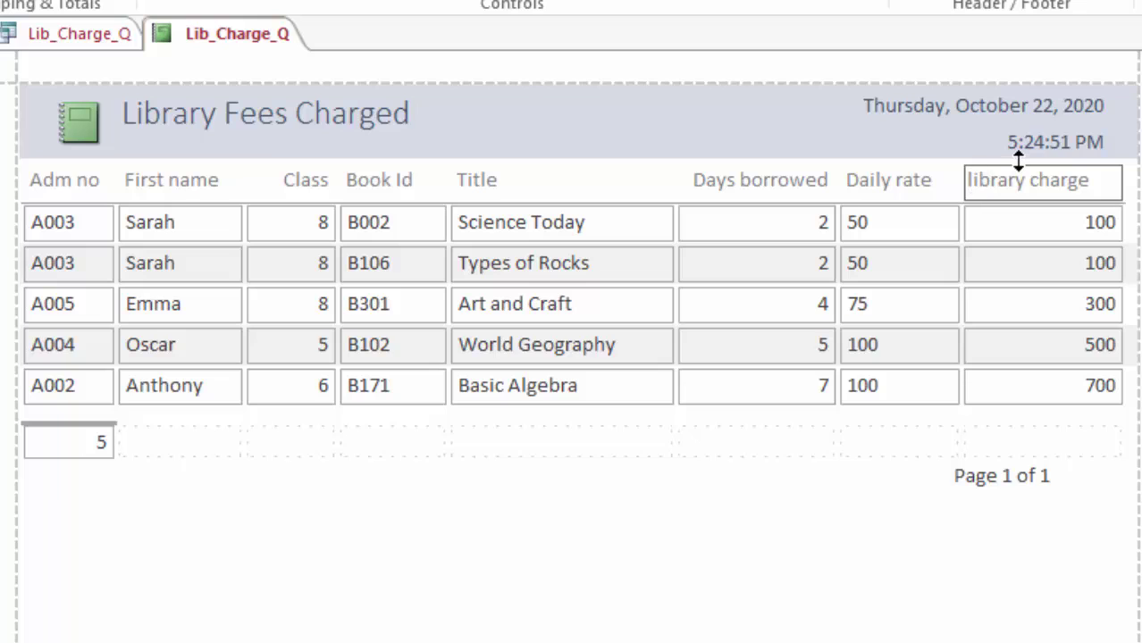
{"action": "key", "text": "Delete"}
{"action": "type", "text": "L"}
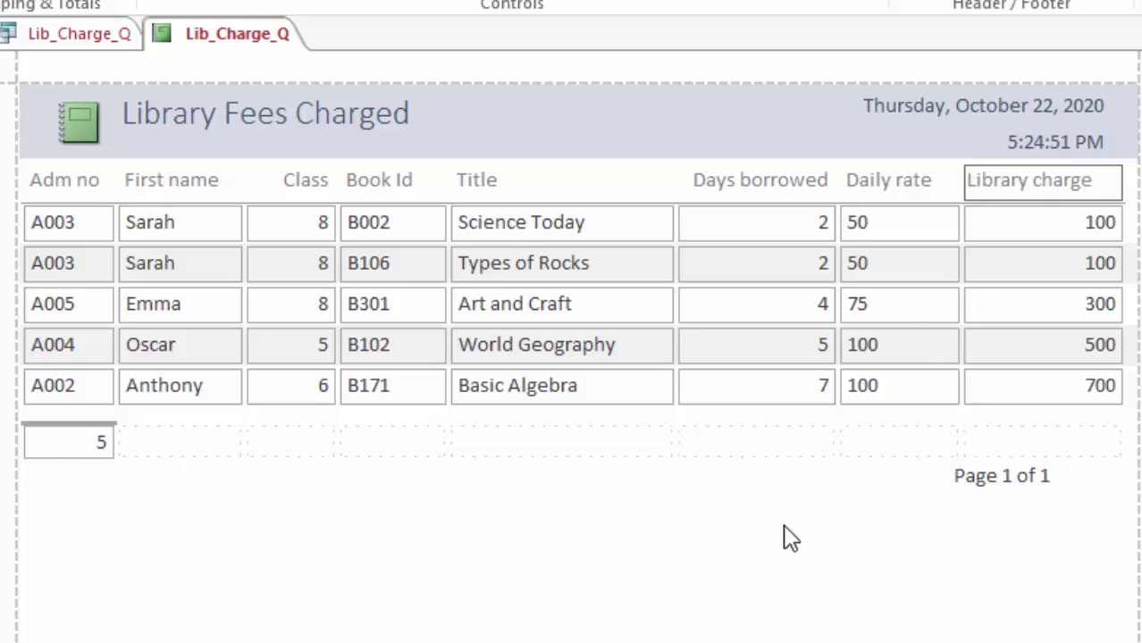
{"action": "left_click", "coordinate": [725, 536]}
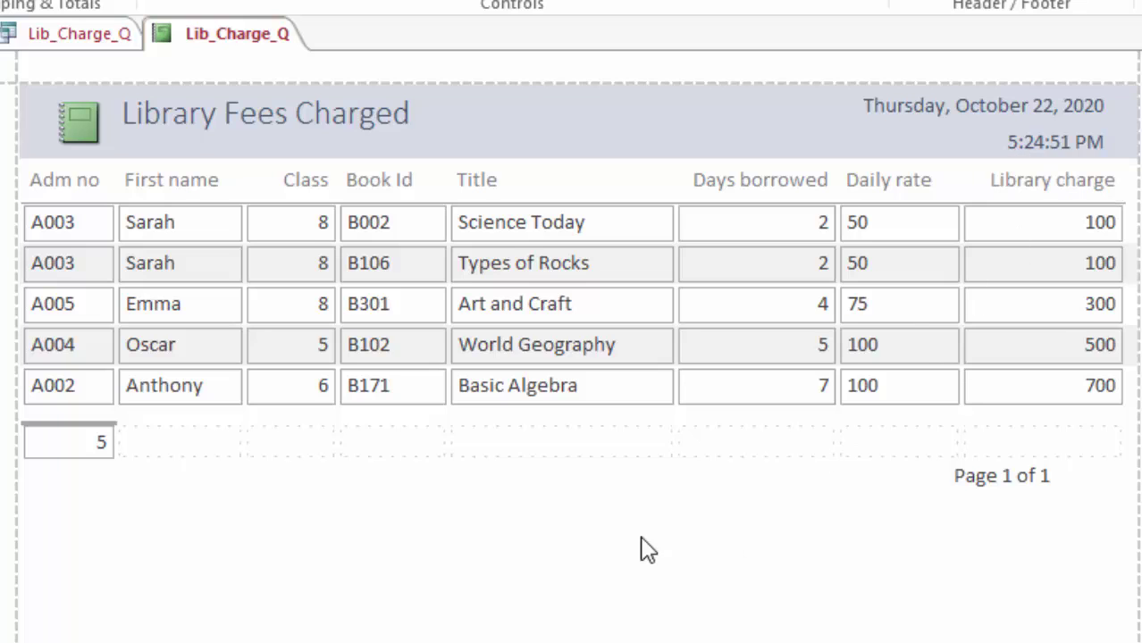
Left-align the Library charge column heading
{"action": "left_click", "coordinate": [1007, 185]}
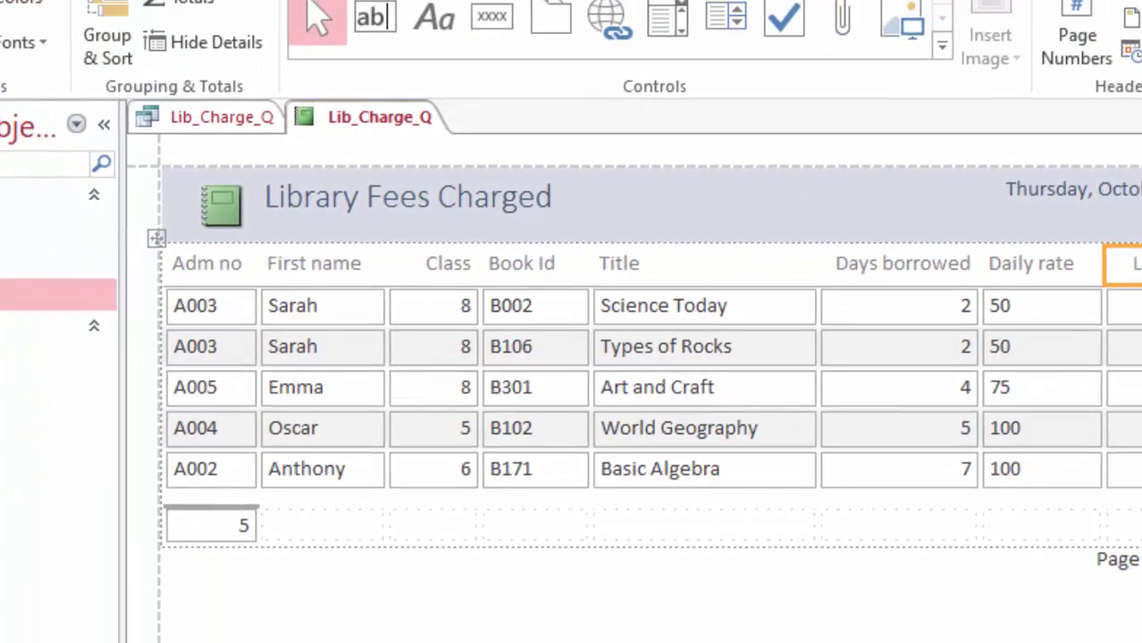
{"action": "left_click", "coordinate": [110, 49]}
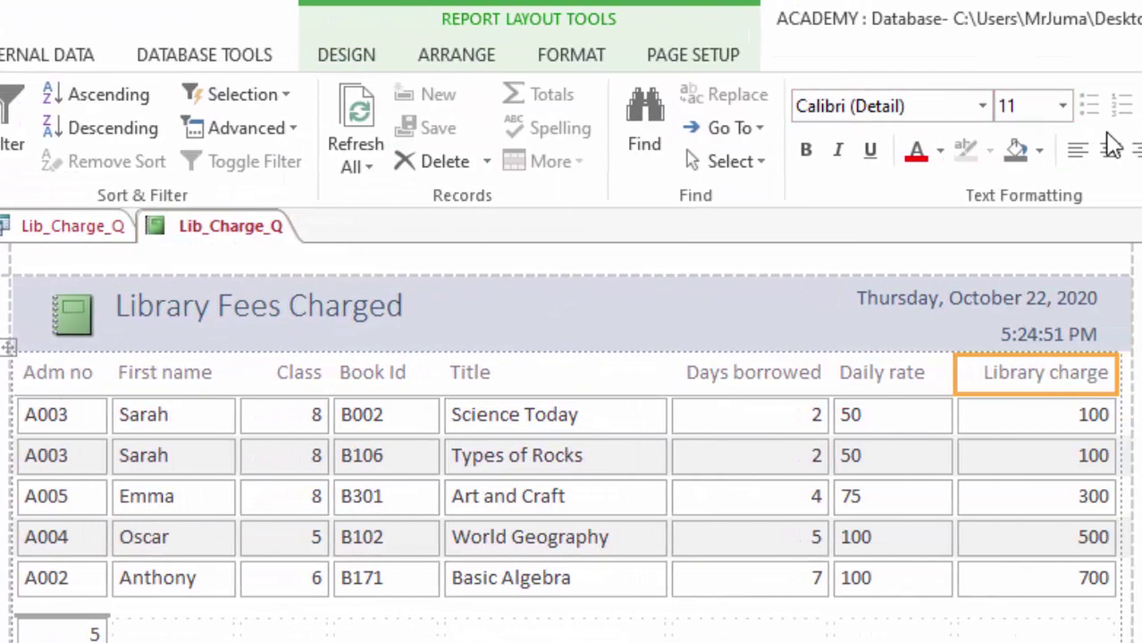
{"action": "left_click", "coordinate": [1077, 149]}
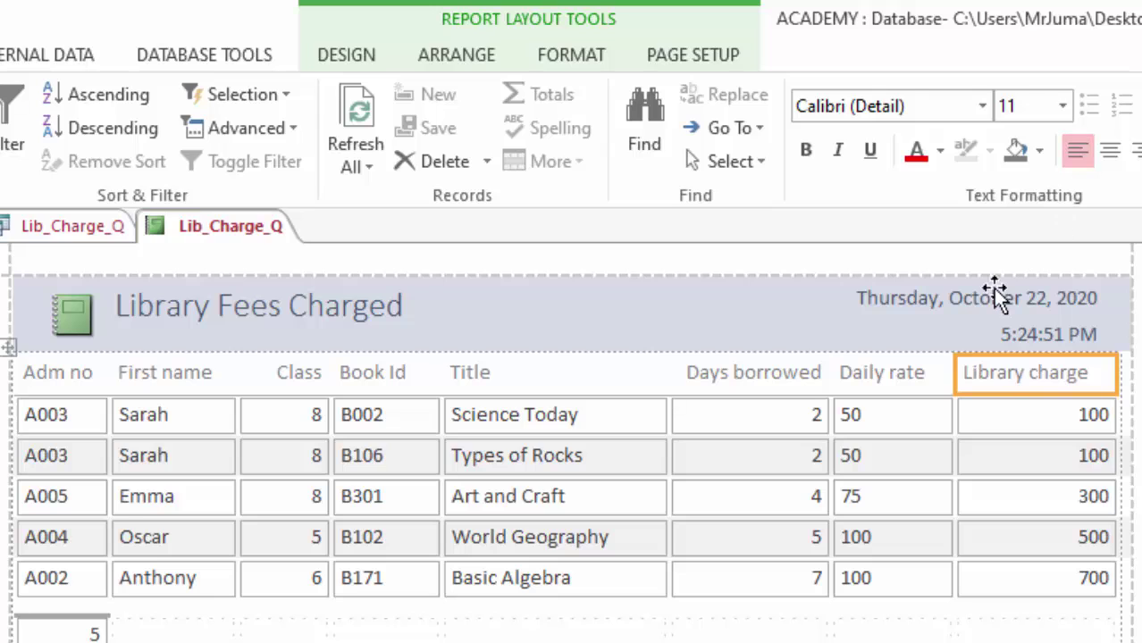
Left-align the Class heading, then select the Adm no and First name headings
{"action": "left_click", "coordinate": [876, 375]}
{"action": "left_click", "coordinate": [726, 389]}
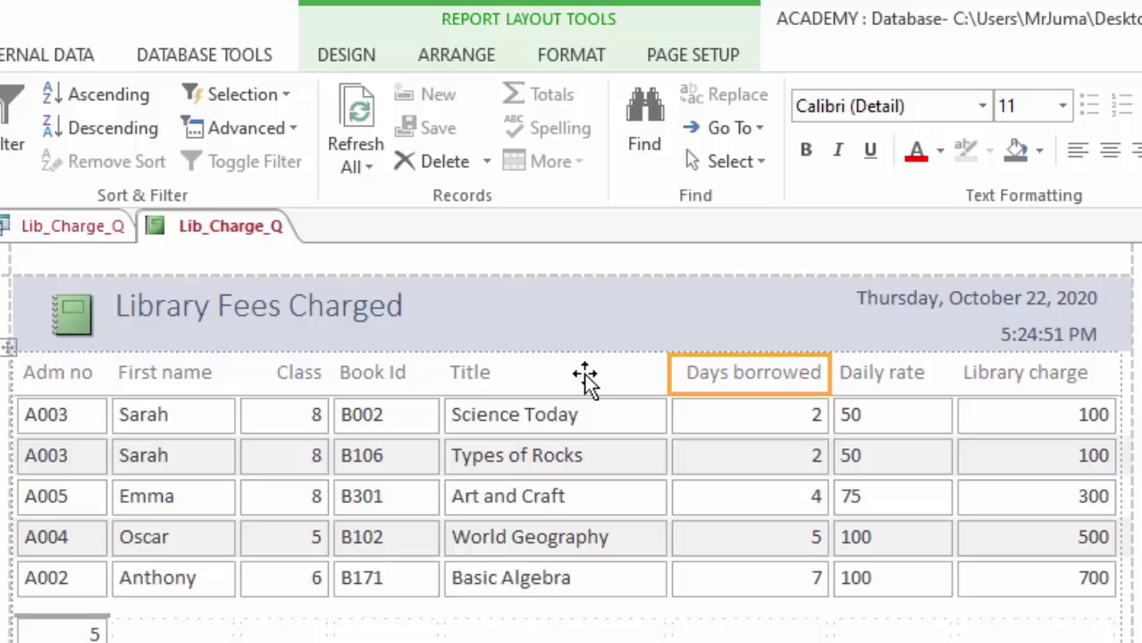
{"action": "left_click", "coordinate": [305, 382]}
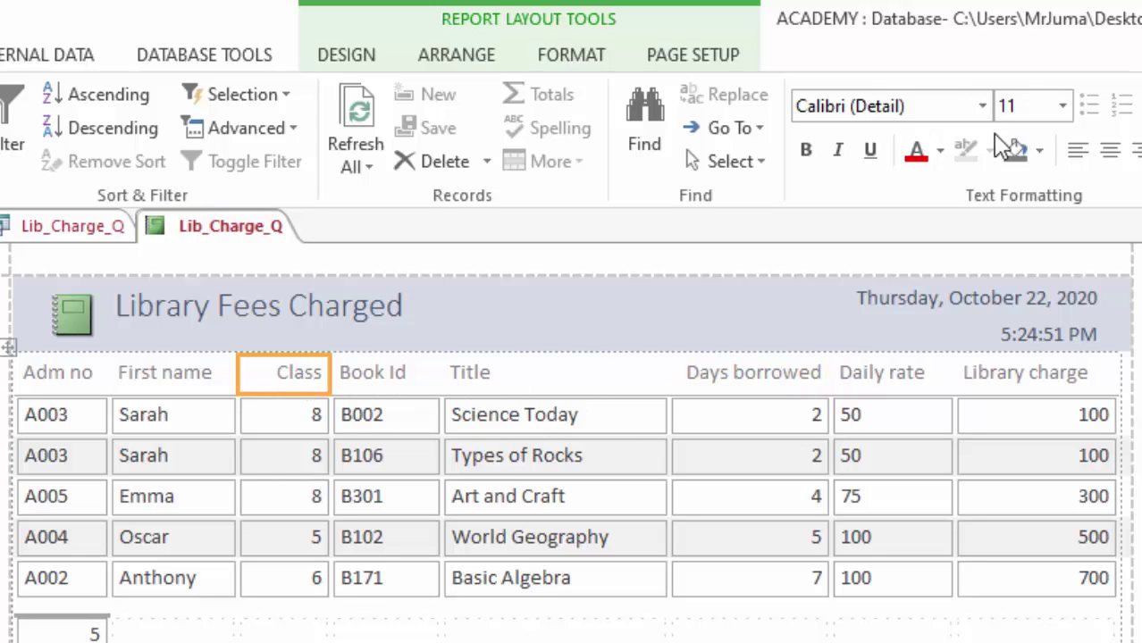
{"action": "left_click", "coordinate": [1076, 150]}
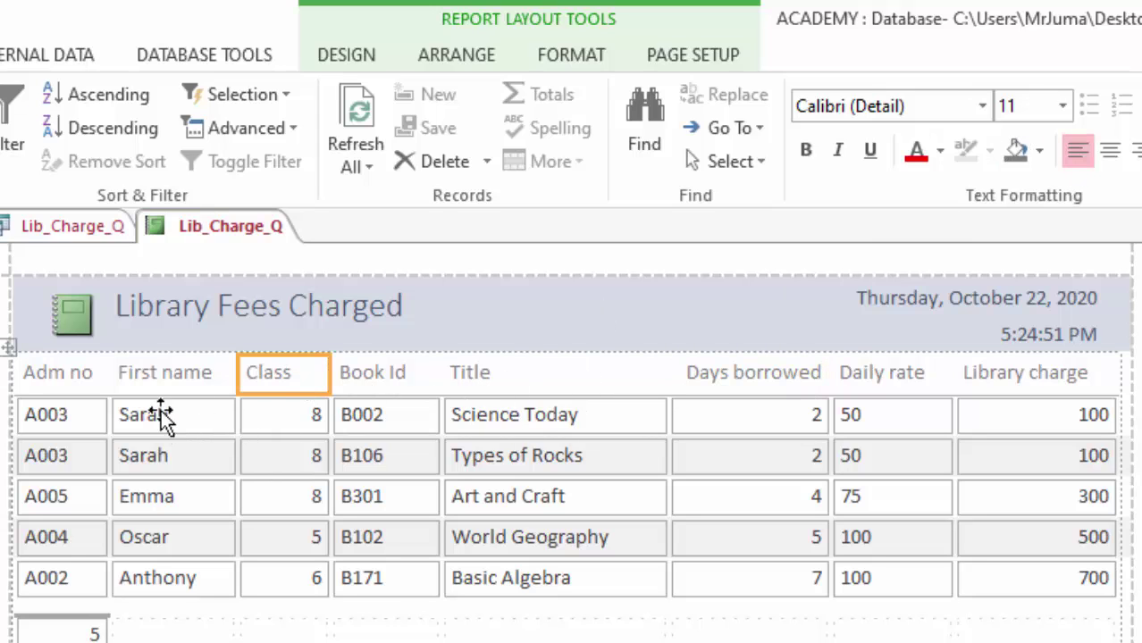
{"action": "left_click", "coordinate": [27, 376]}
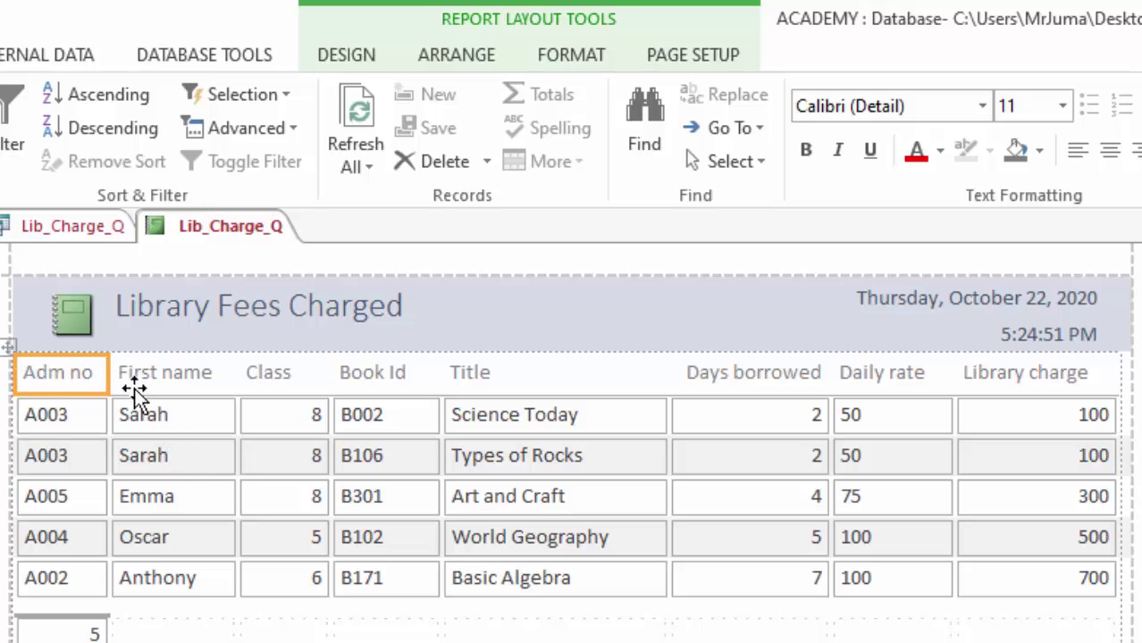
{"action": "left_click", "coordinate": [164, 373], "text": "shift"}
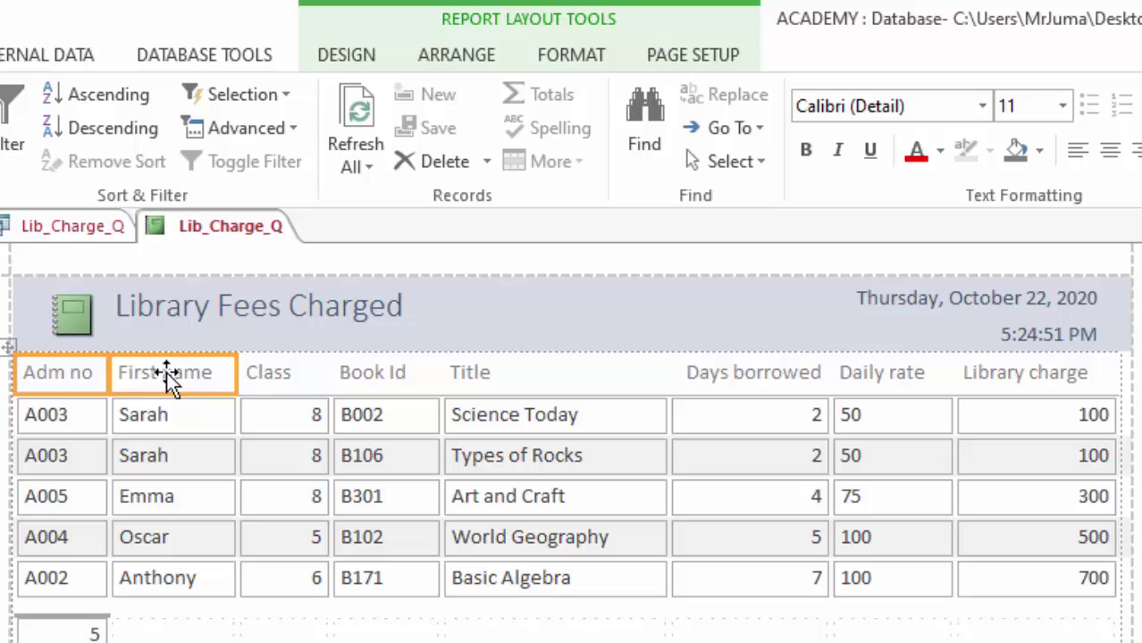
Make the whole heading row, Adm no through Library charge, bold and red
{"action": "left_click_drag", "start_coordinate": [163, 372], "coordinate": [1027, 375]}
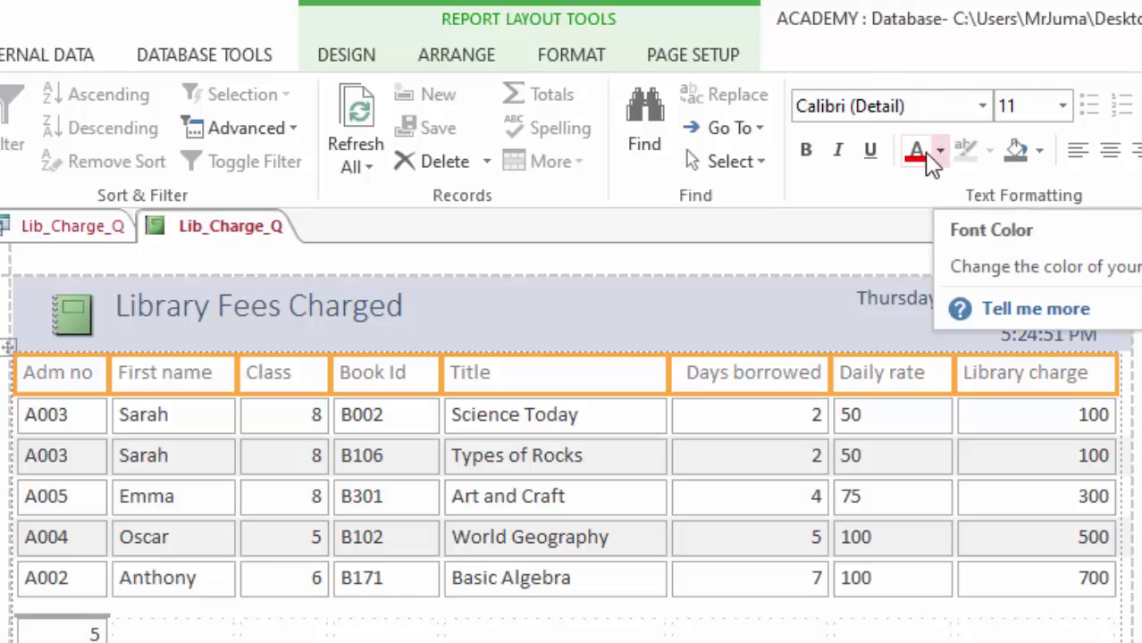
{"action": "left_click", "coordinate": [805, 152]}
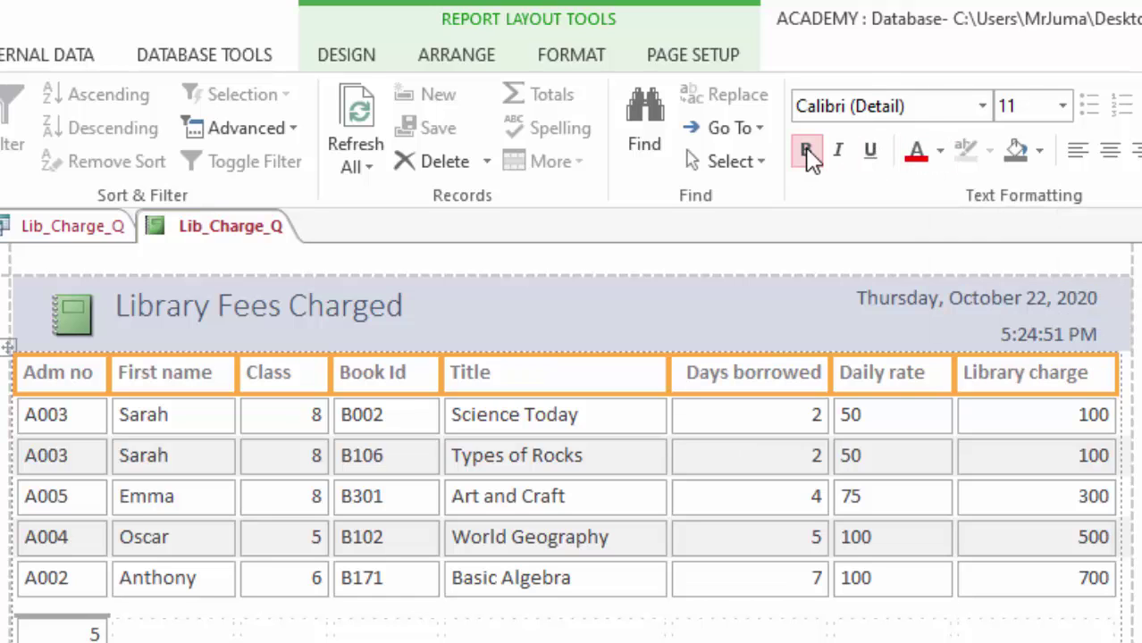
{"action": "left_click", "coordinate": [941, 154]}
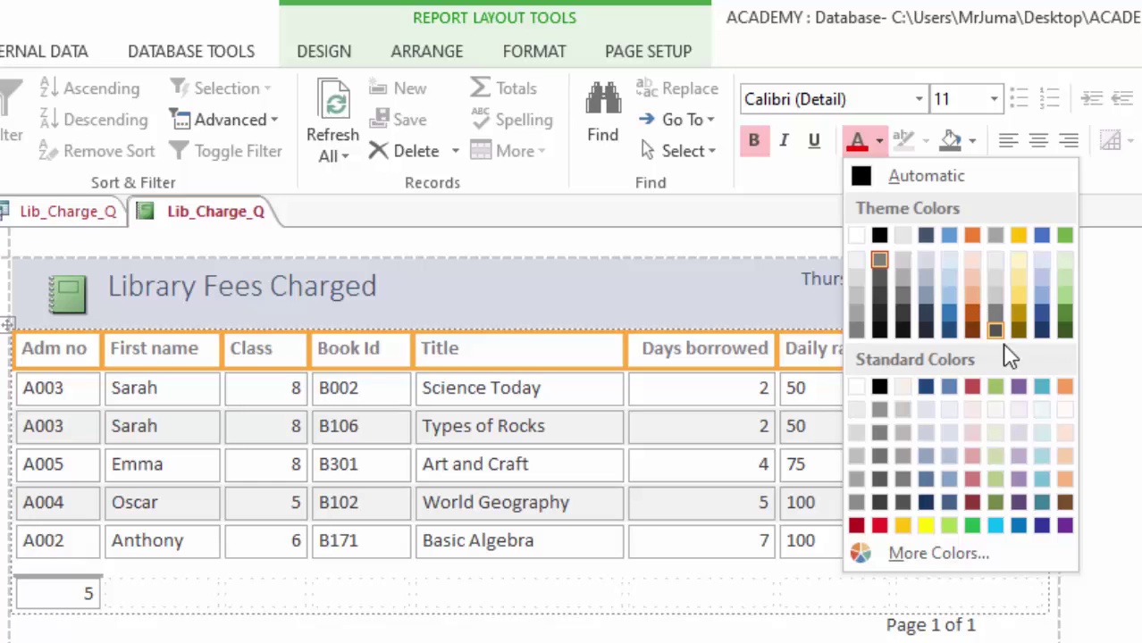
{"action": "left_click", "coordinate": [881, 527]}
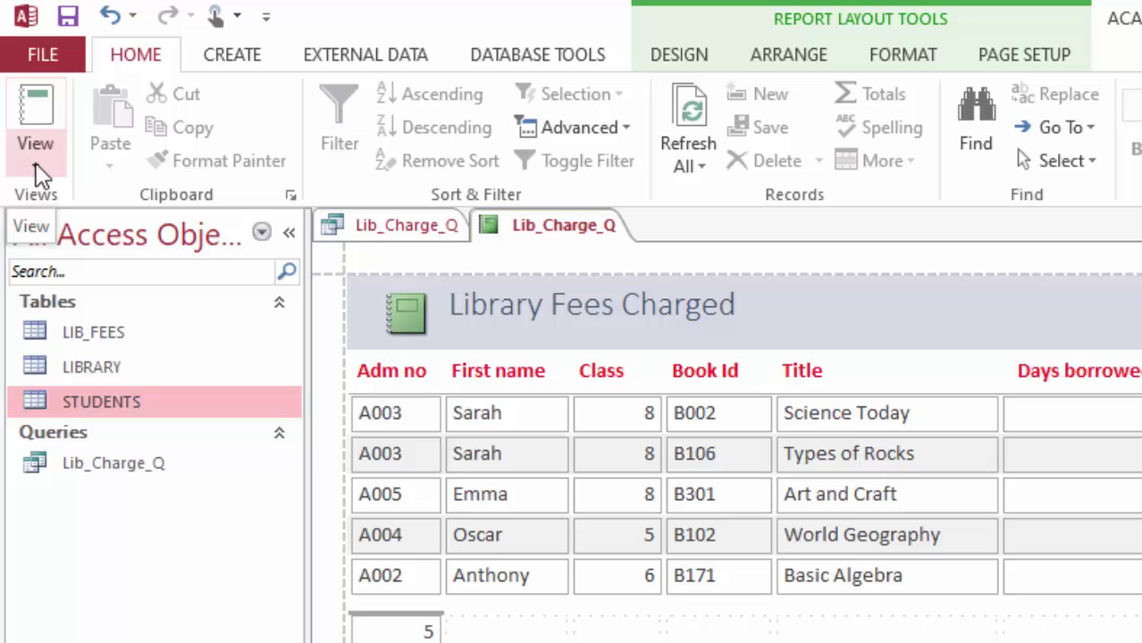
Switch the Library Fees Charged report to Print Preview and check its five borrowings
{"action": "left_click", "coordinate": [38, 168]}
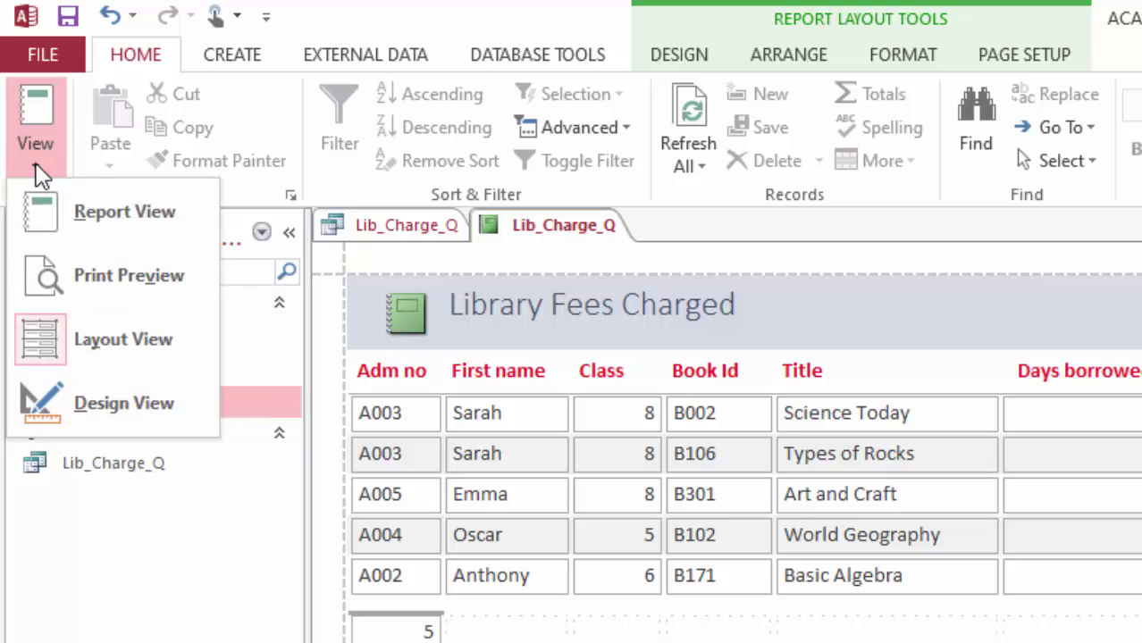
{"action": "left_click", "coordinate": [89, 295]}
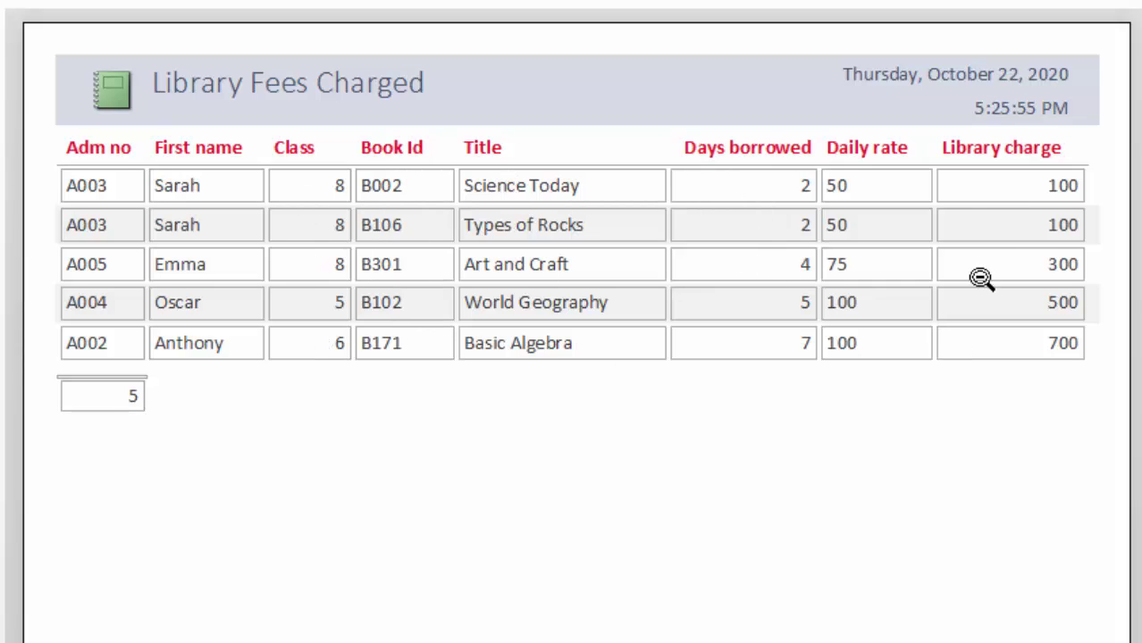
{"action": "scroll", "coordinate": [313, 531], "scroll_direction": "down", "scroll_amount": 5}
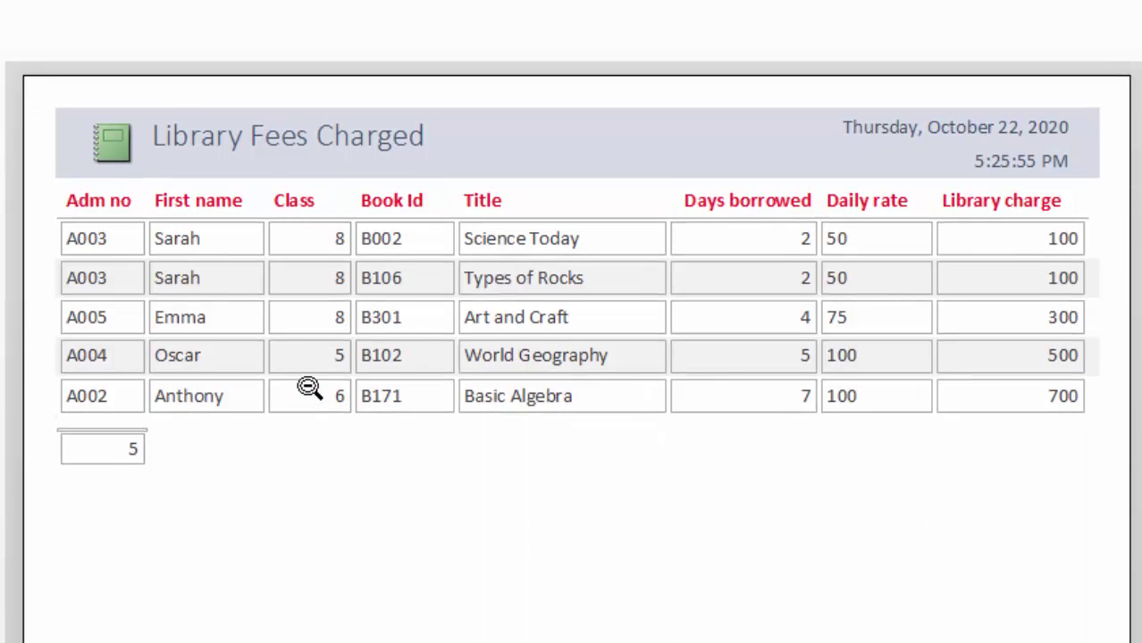
{"action": "scroll", "coordinate": [349, 537], "scroll_direction": "up", "scroll_amount": 1}
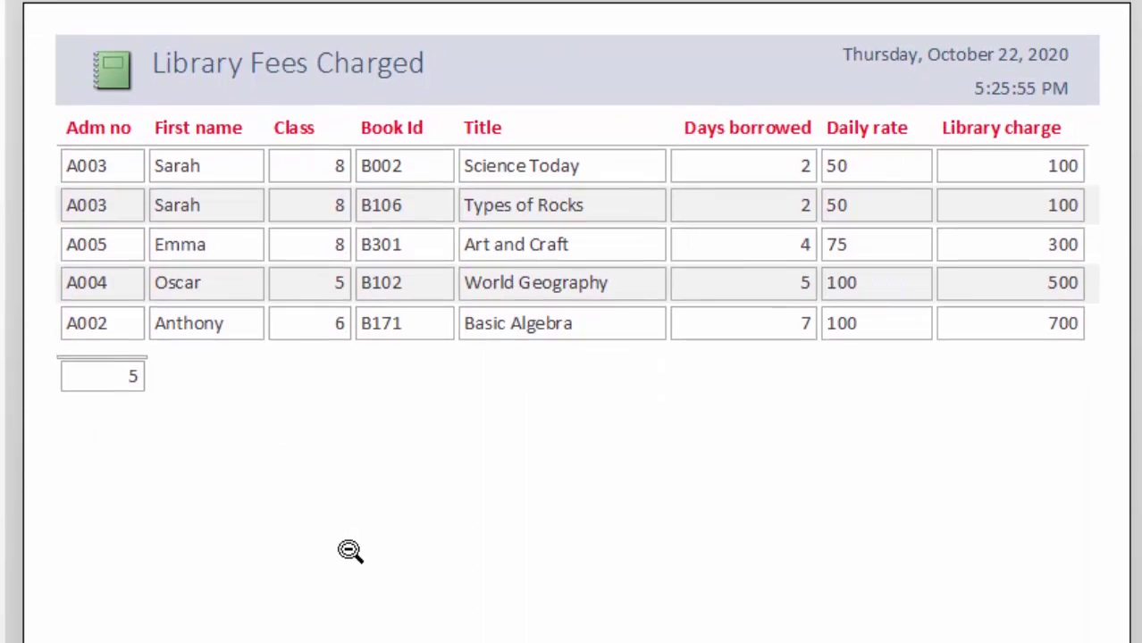